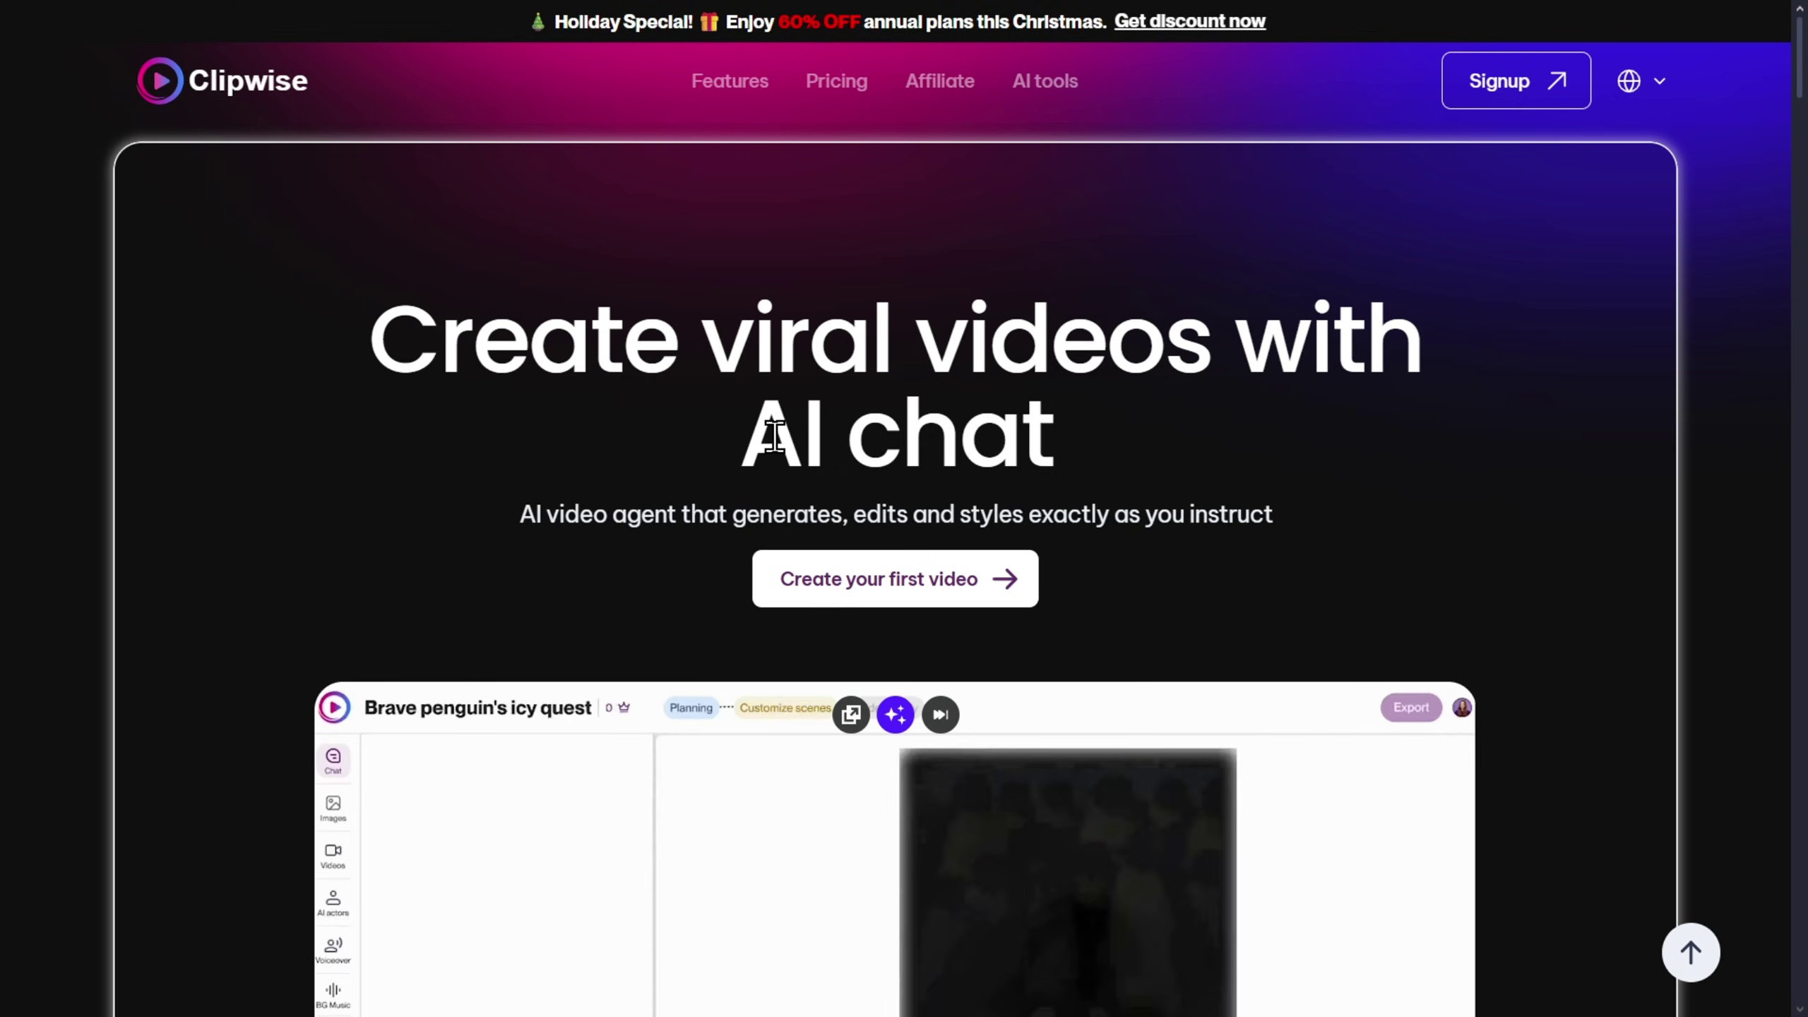
# Browse the homepage's feature and workflow sections, then start via 'Create your first video'.
pyautogui.scroll(-1, 1285, 573)
pyautogui.scroll(-5, 1285, 573)
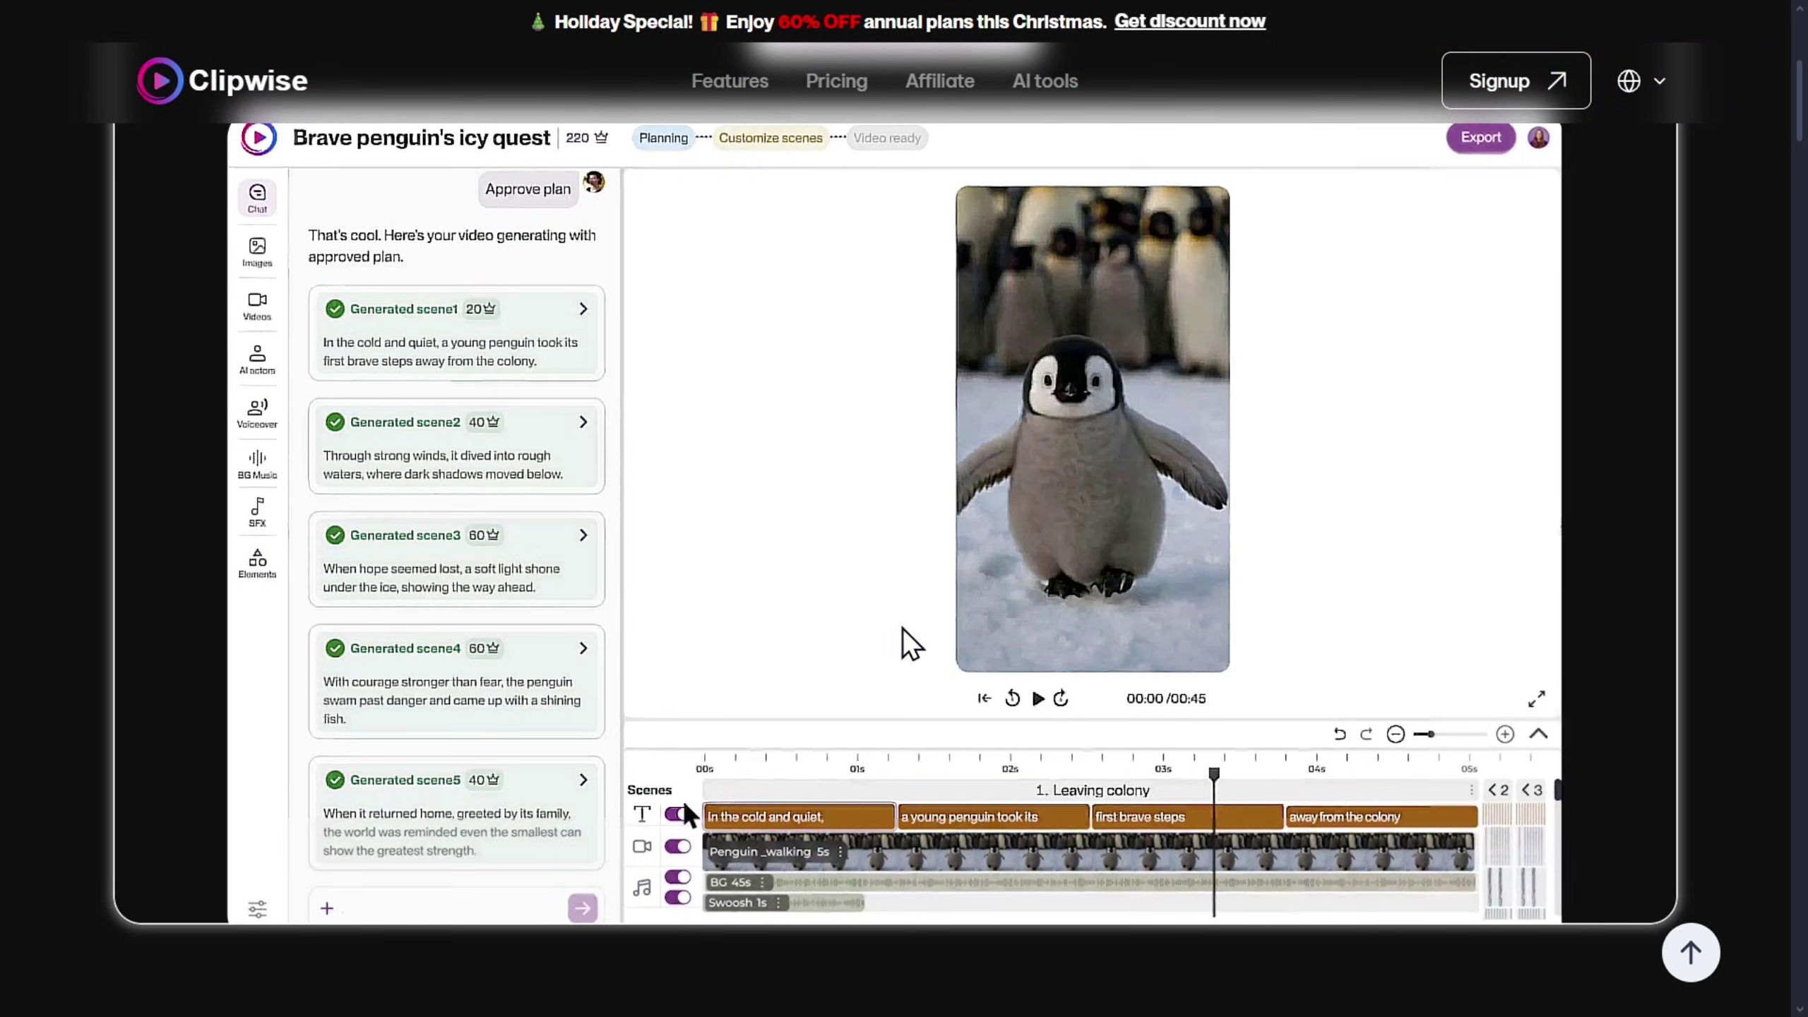
pyautogui.scroll(-2, 904, 639)
pyautogui.scroll(-5, 992, 738)
pyautogui.scroll(-2, 963, 679)
pyautogui.scroll(-3, 895, 652)
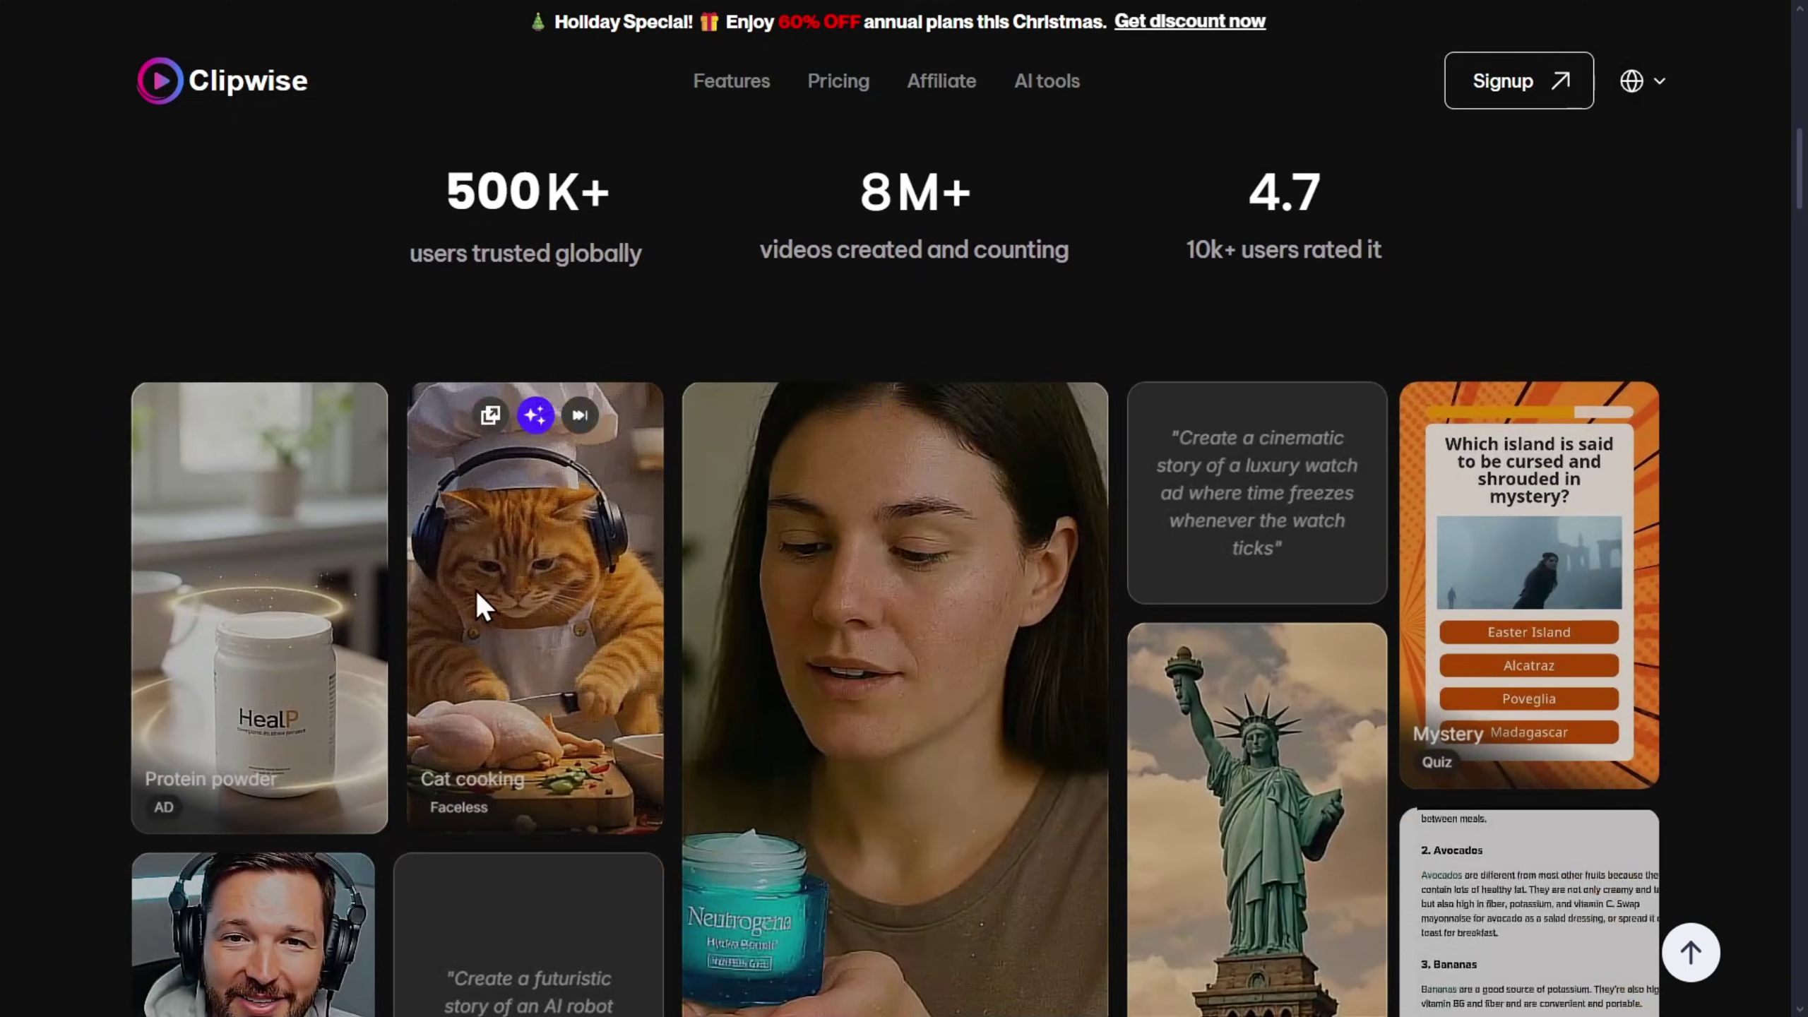
pyautogui.scroll(-4, 1052, 617)
pyautogui.scroll(1, 398, 617)
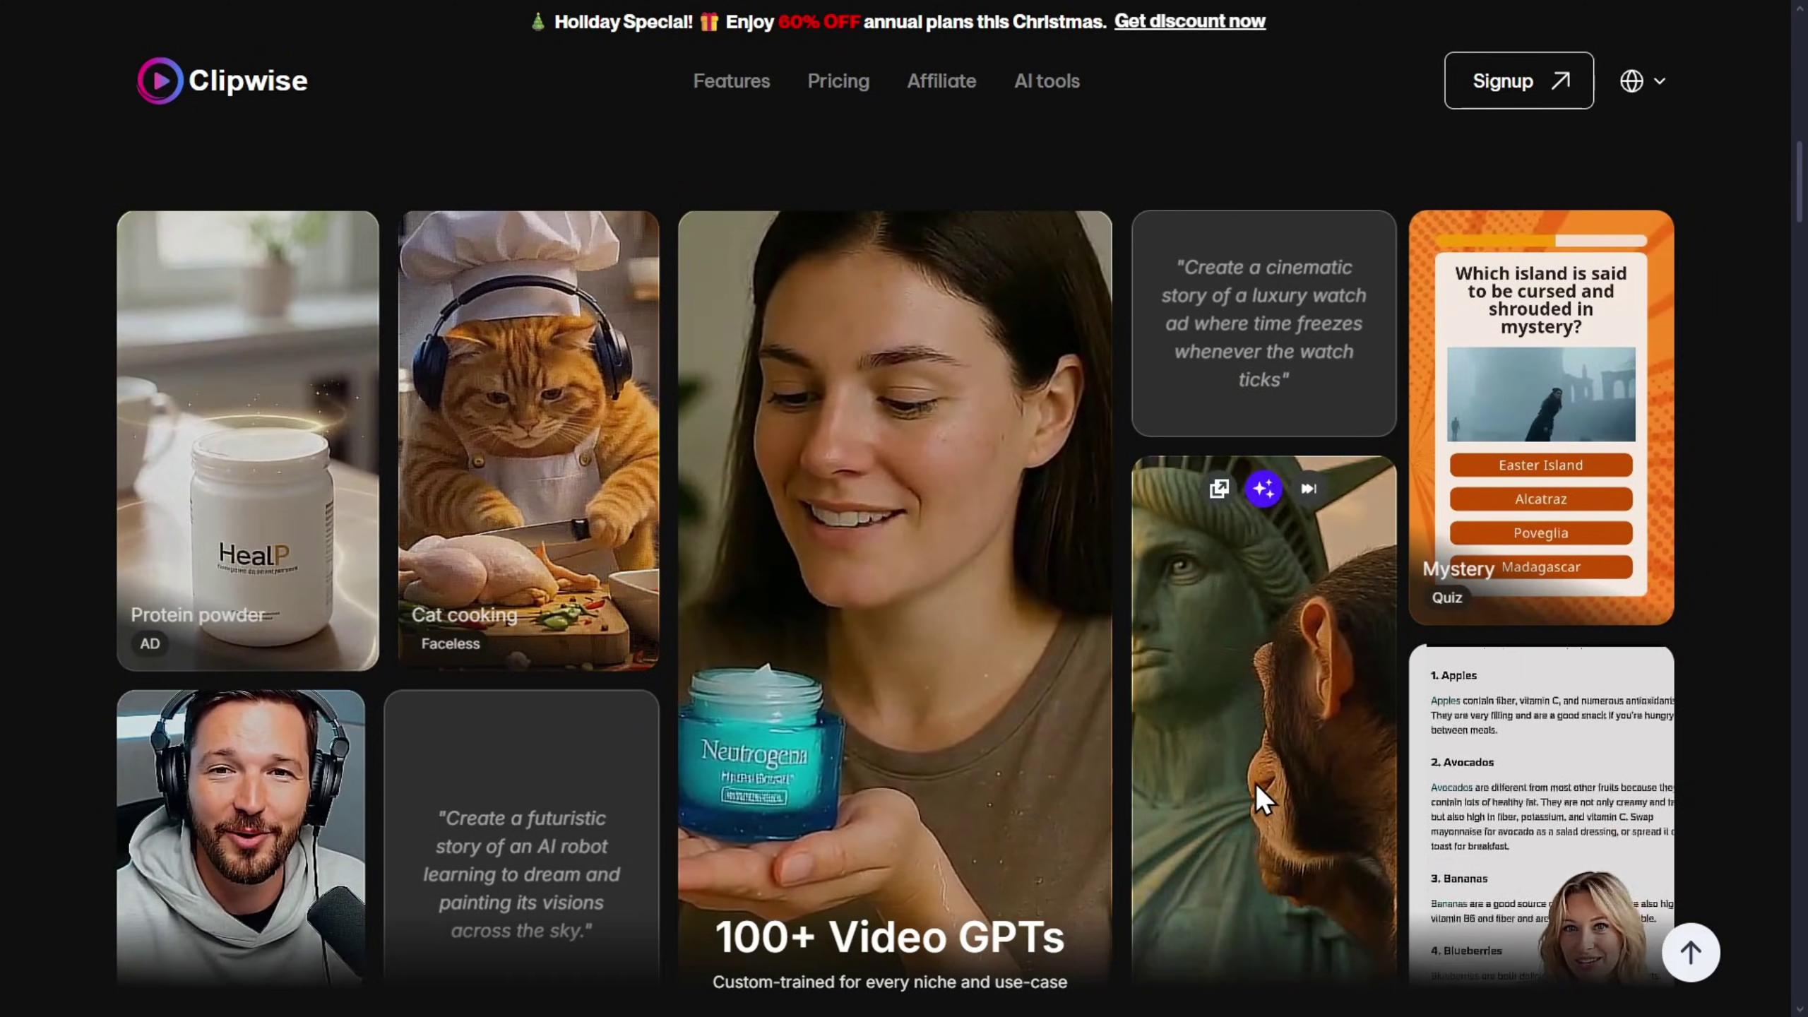
pyautogui.scroll(-2, 1152, 701)
pyautogui.scroll(-6, 1143, 694)
pyautogui.scroll(-4, 1141, 684)
pyautogui.scroll(-1, 925, 670)
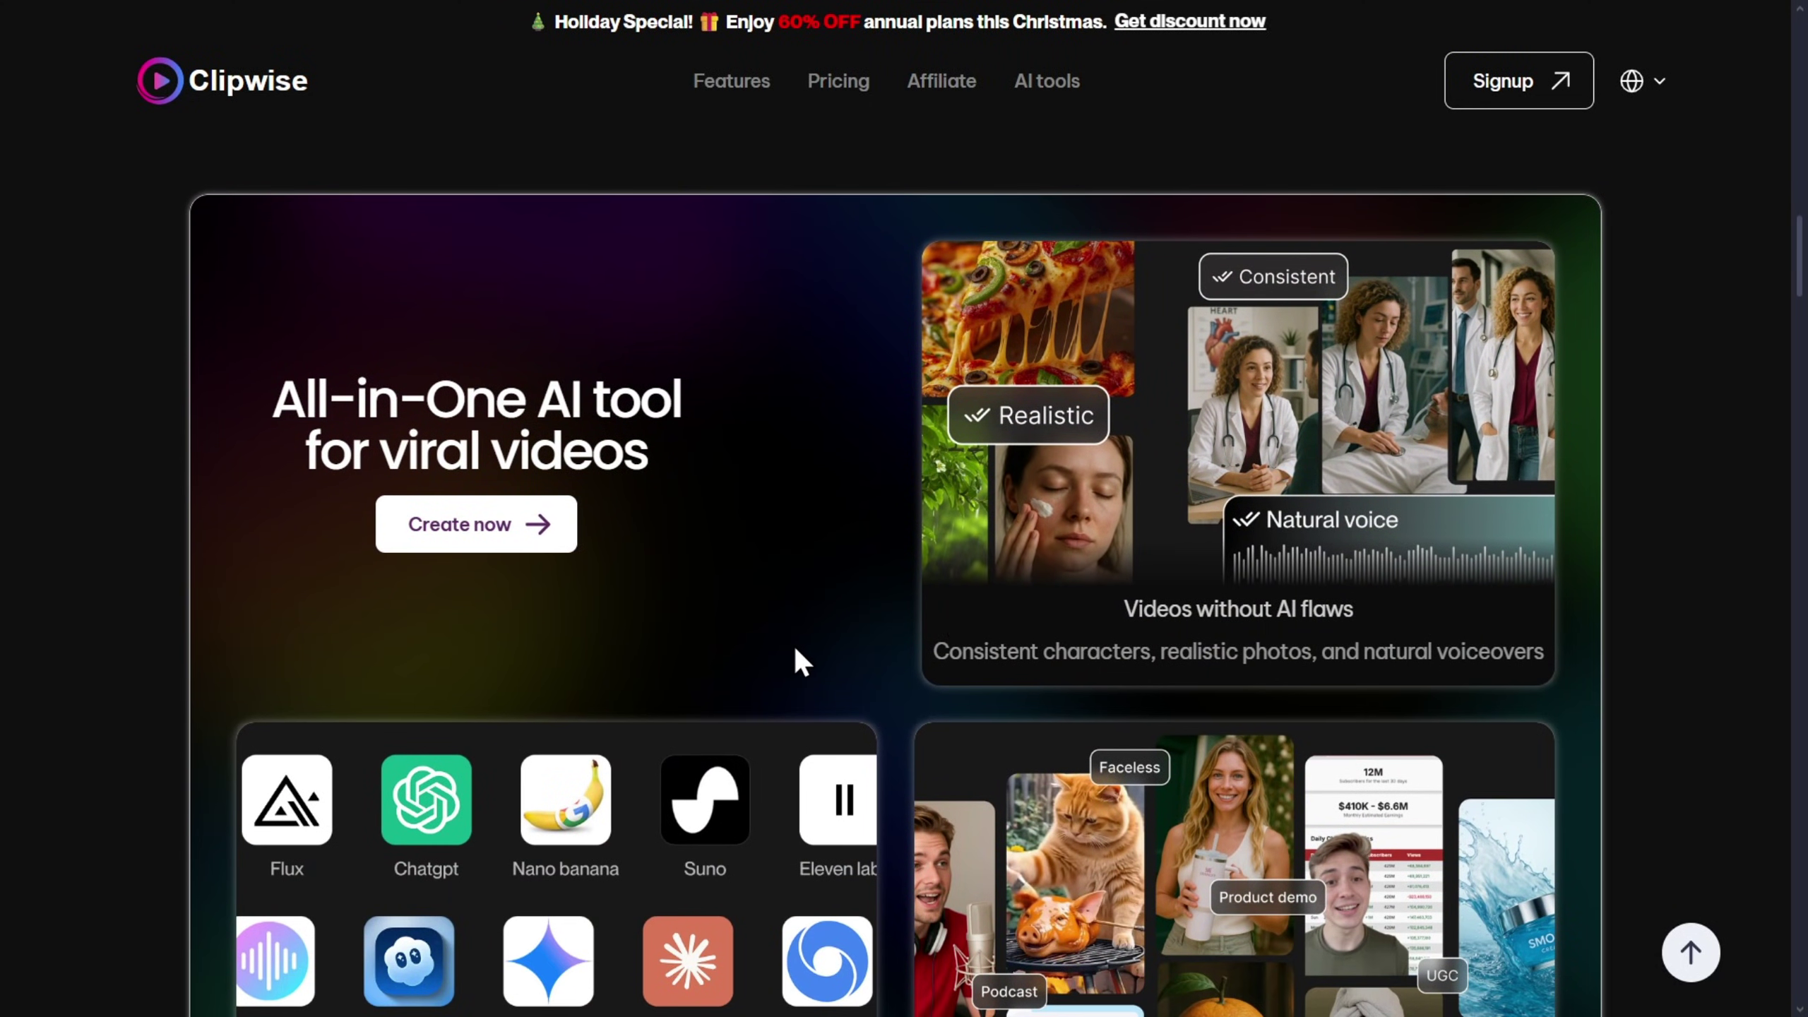
pyautogui.scroll(-1, 747, 570)
pyautogui.scroll(-1, 712, 698)
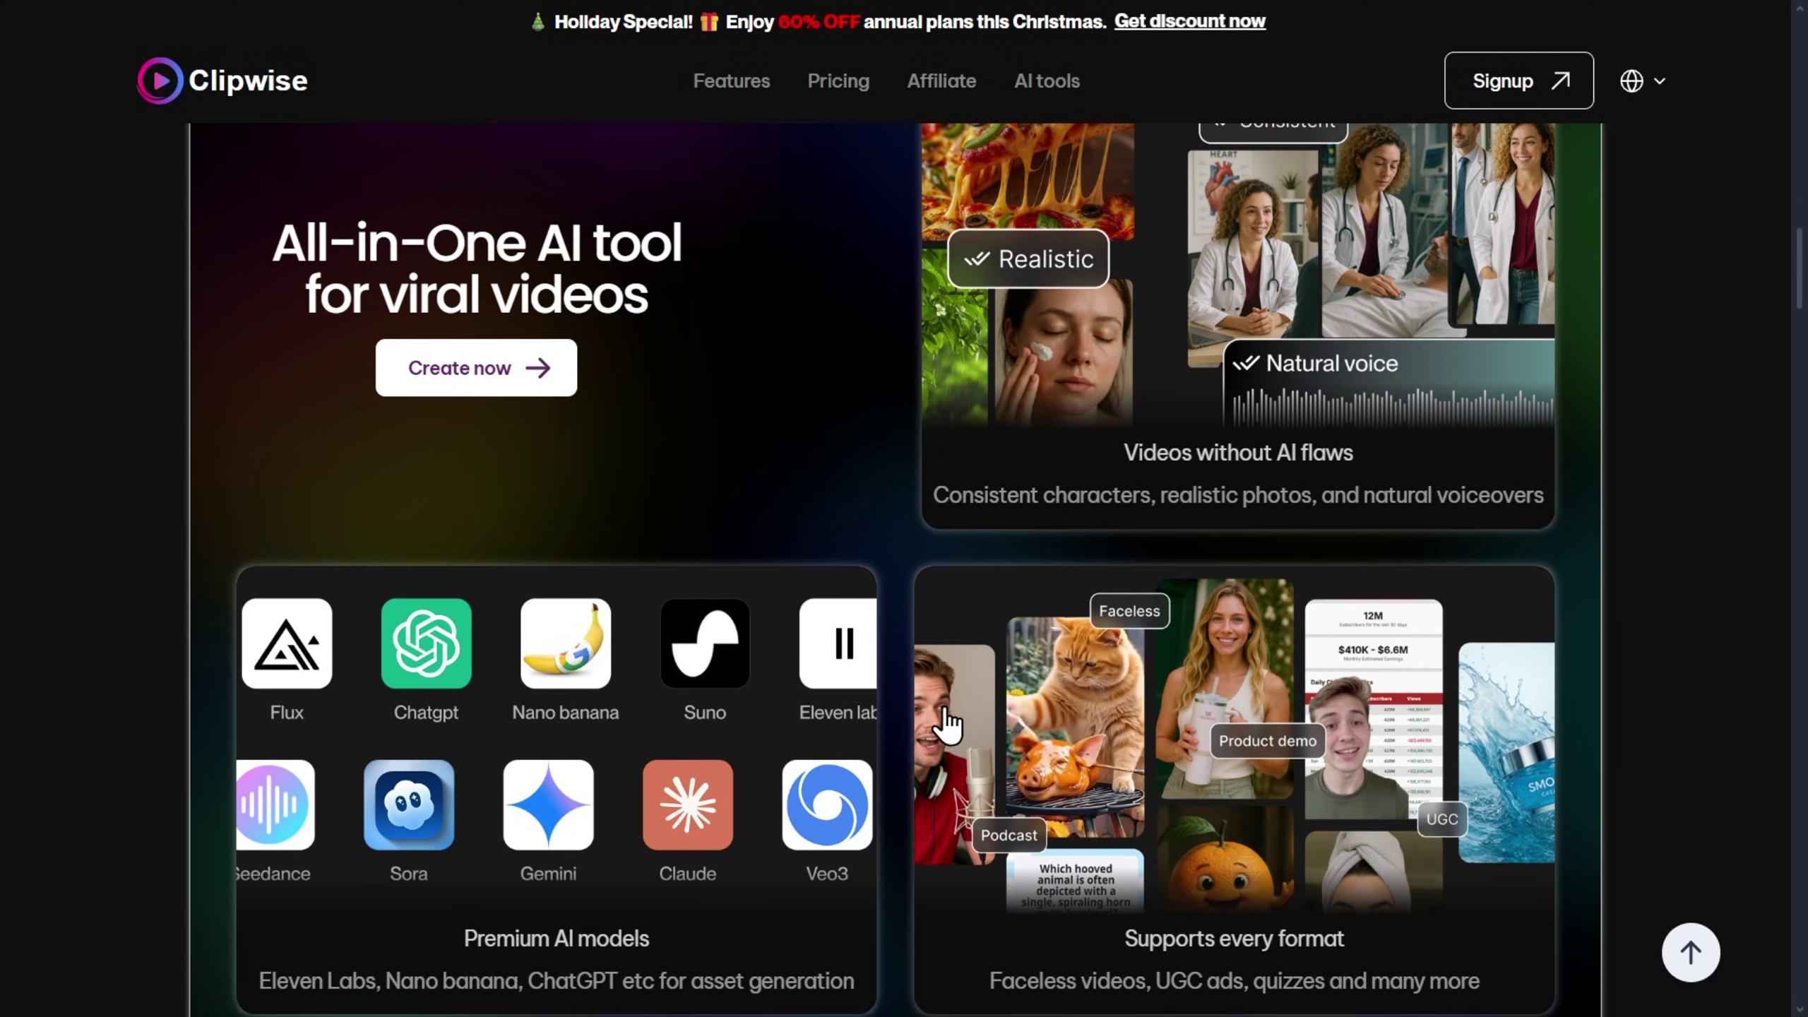
pyautogui.scroll(1, 1291, 554)
pyautogui.scroll(1, 1393, 513)
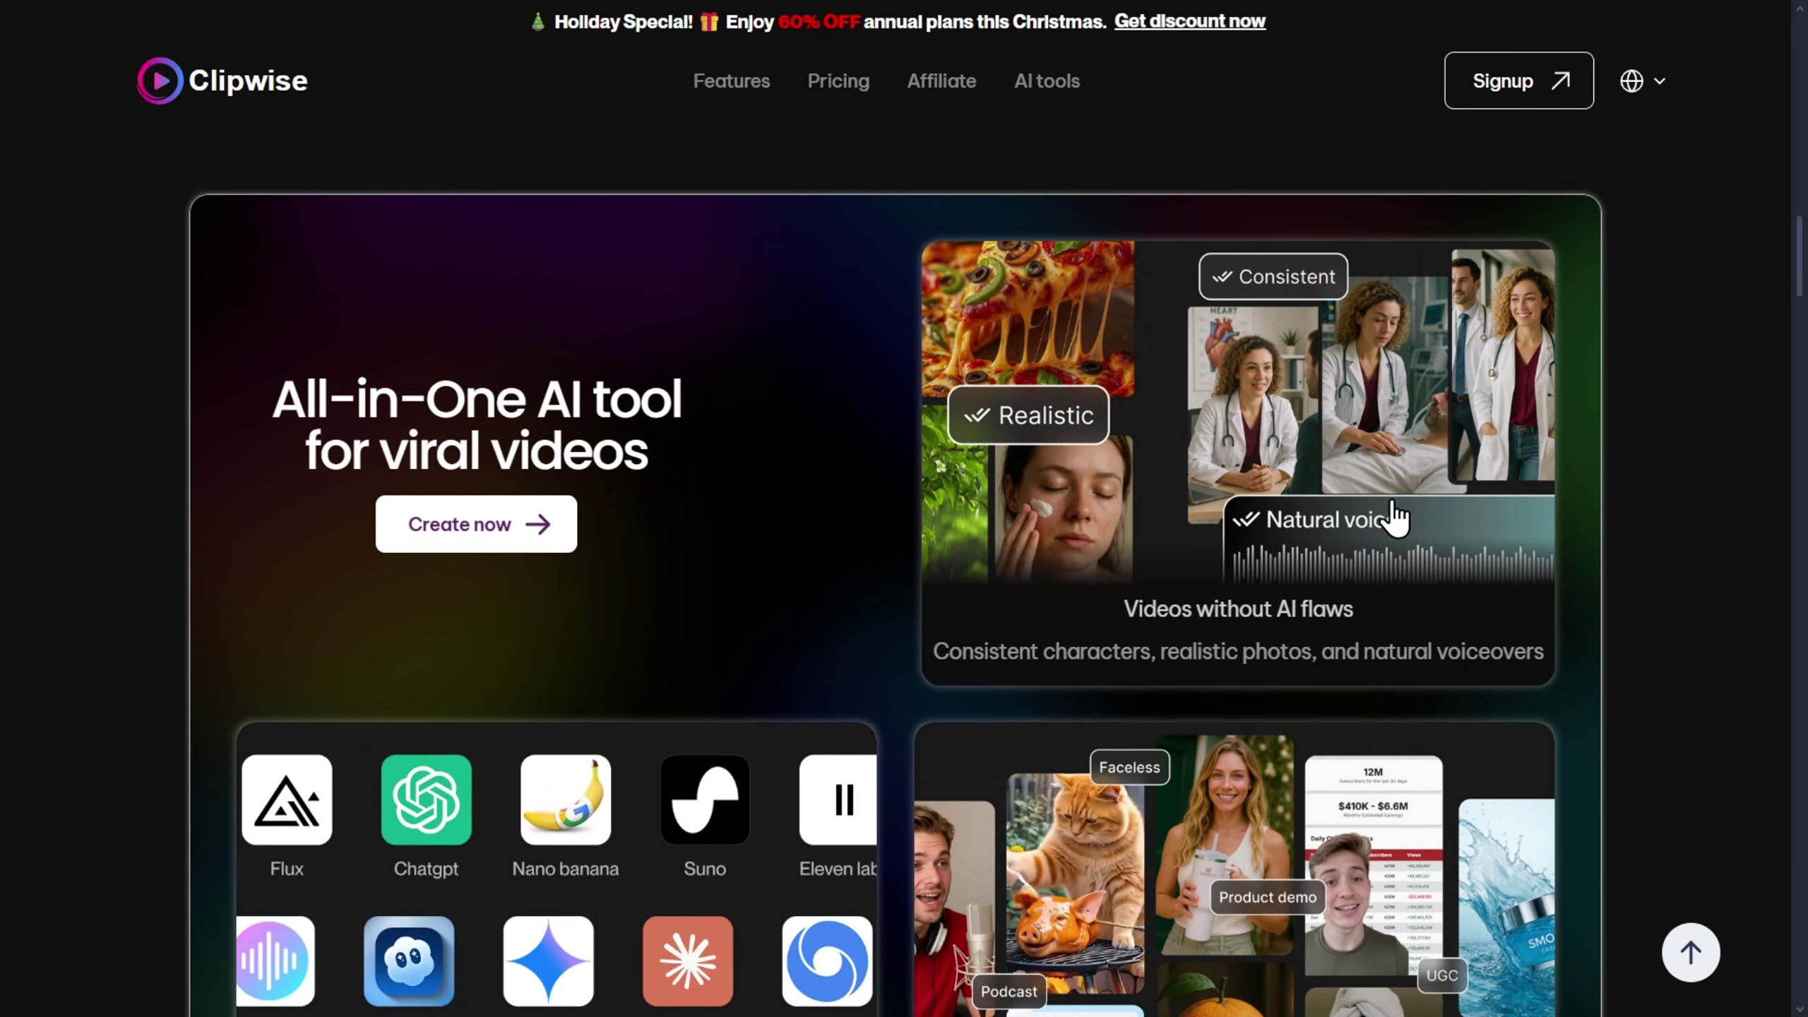
pyautogui.scroll(-7, 1140, 542)
pyautogui.scroll(-2, 910, 560)
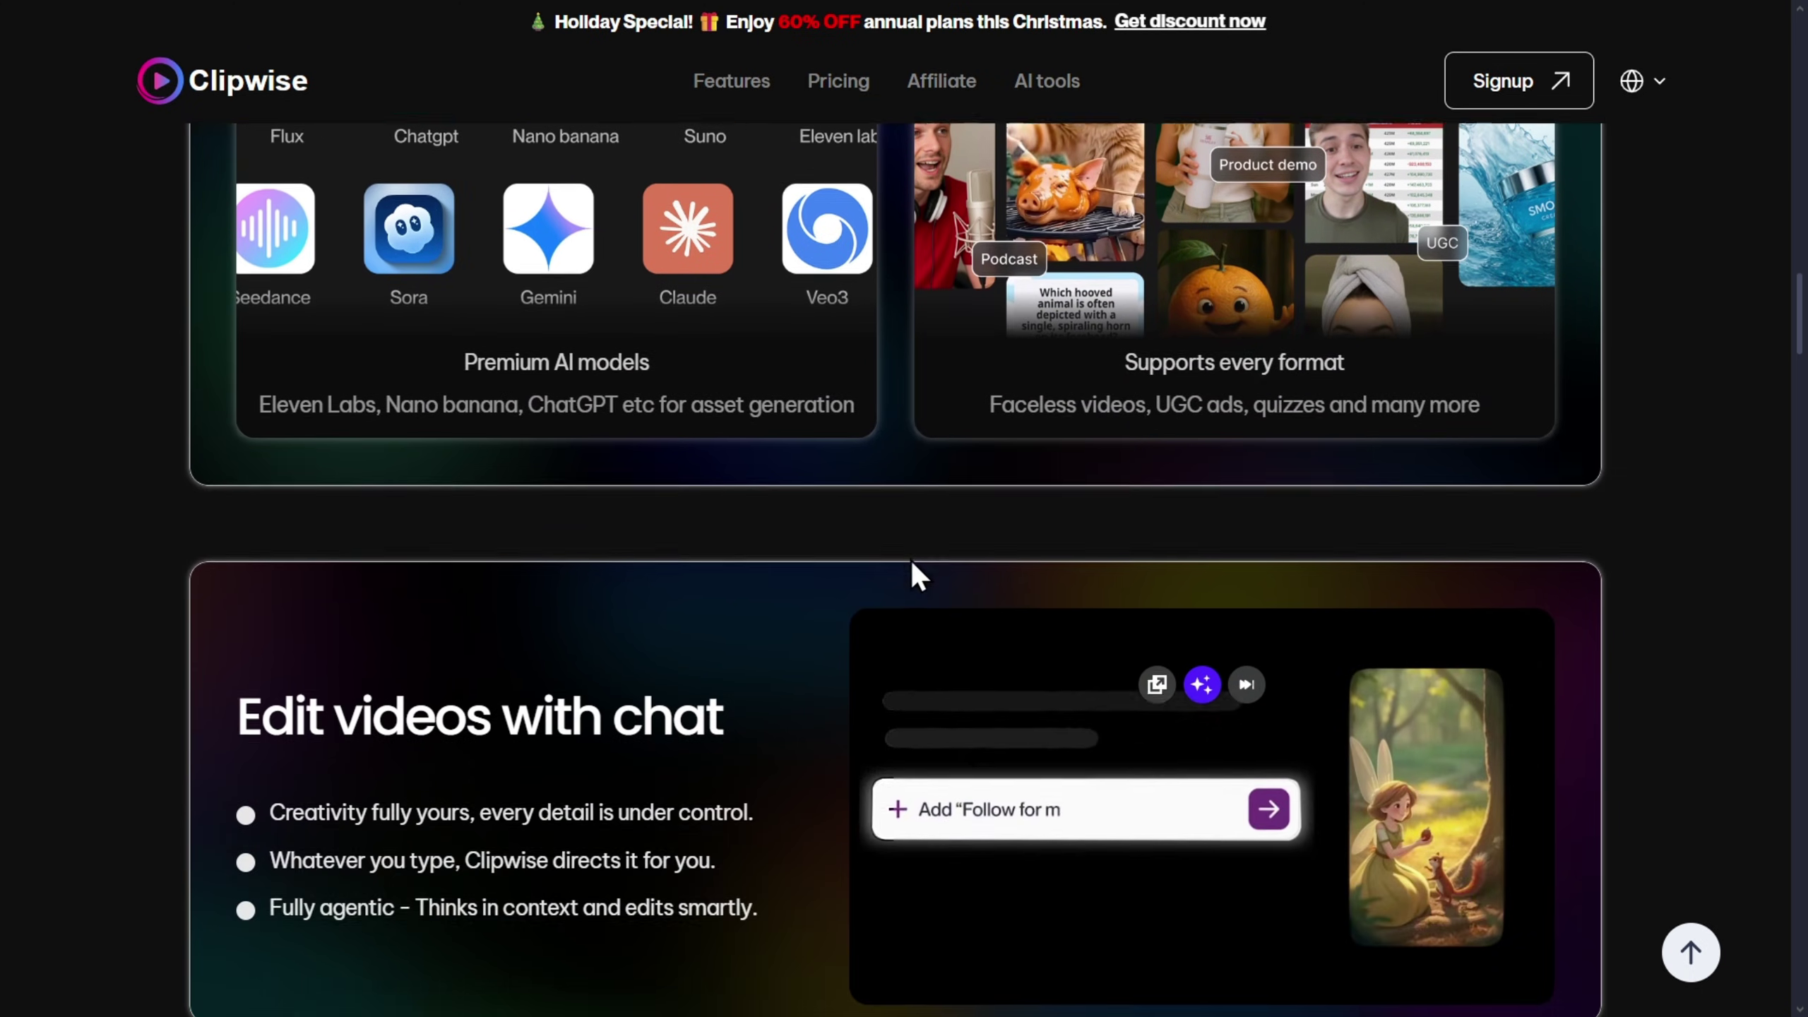
pyautogui.scroll(-8, 712, 534)
pyautogui.scroll(-3, 672, 510)
pyautogui.scroll(-3, 605, 485)
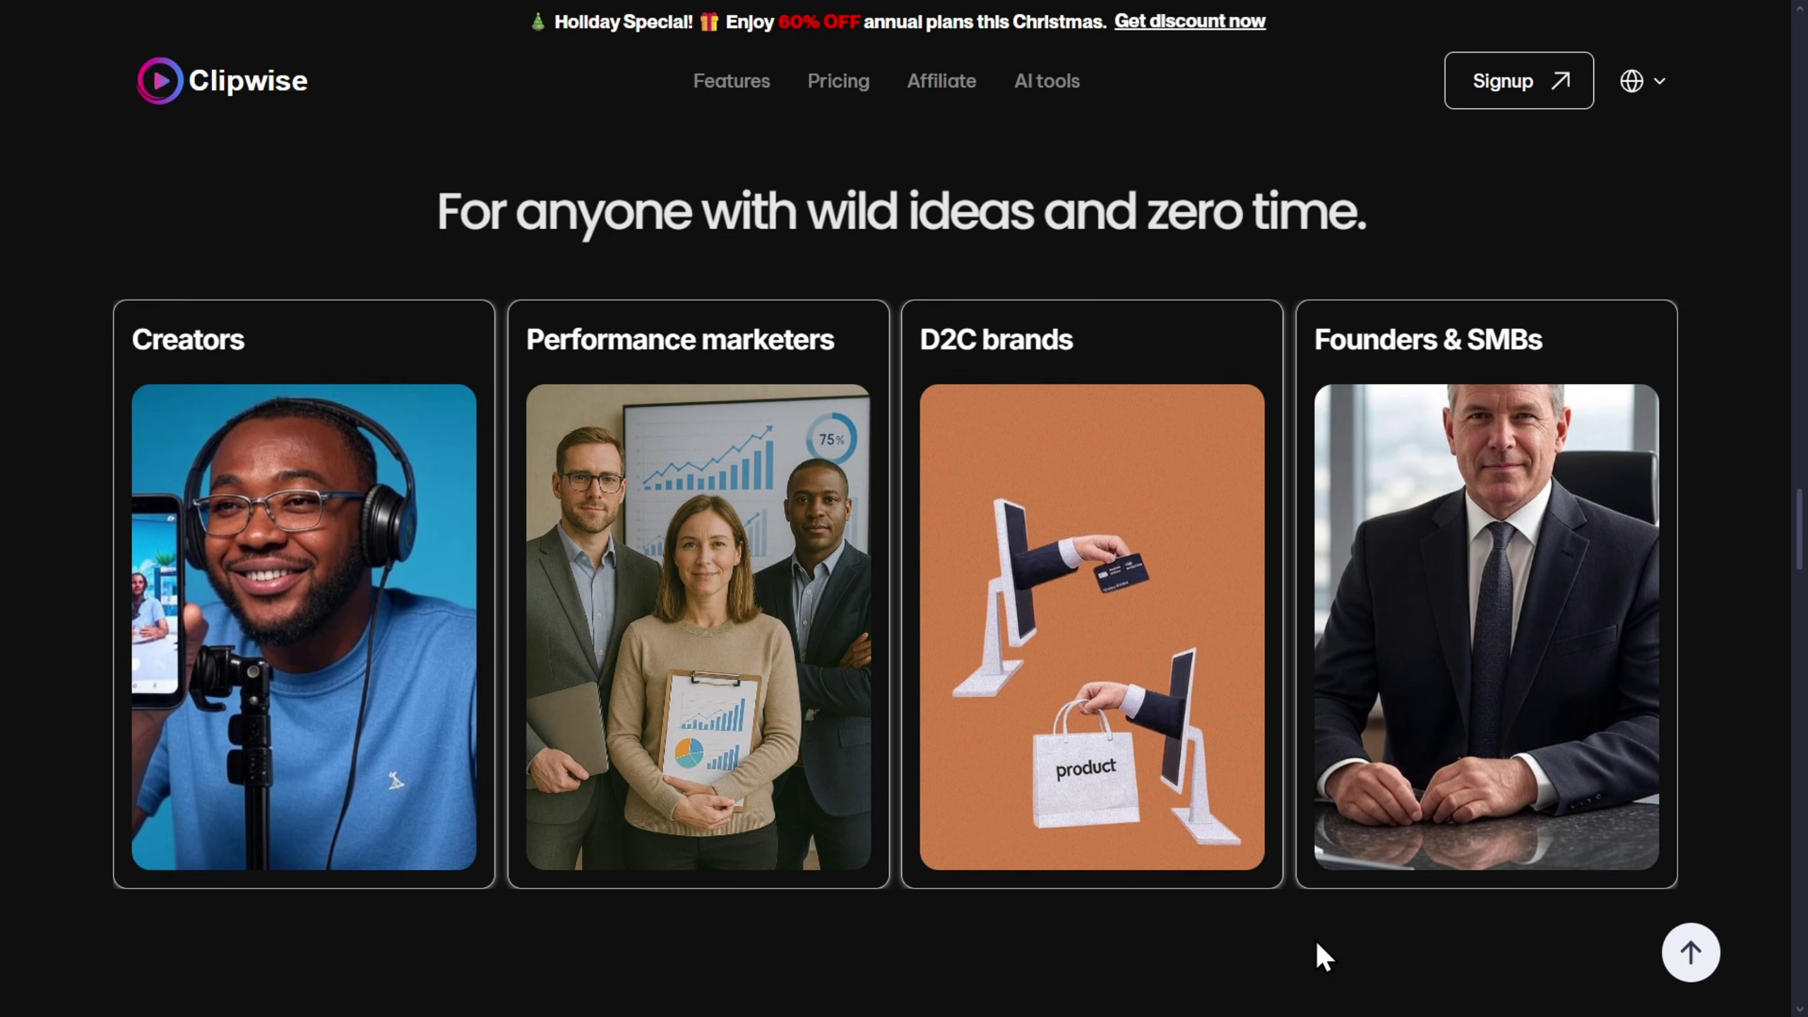
pyautogui.scroll(-4, 1088, 919)
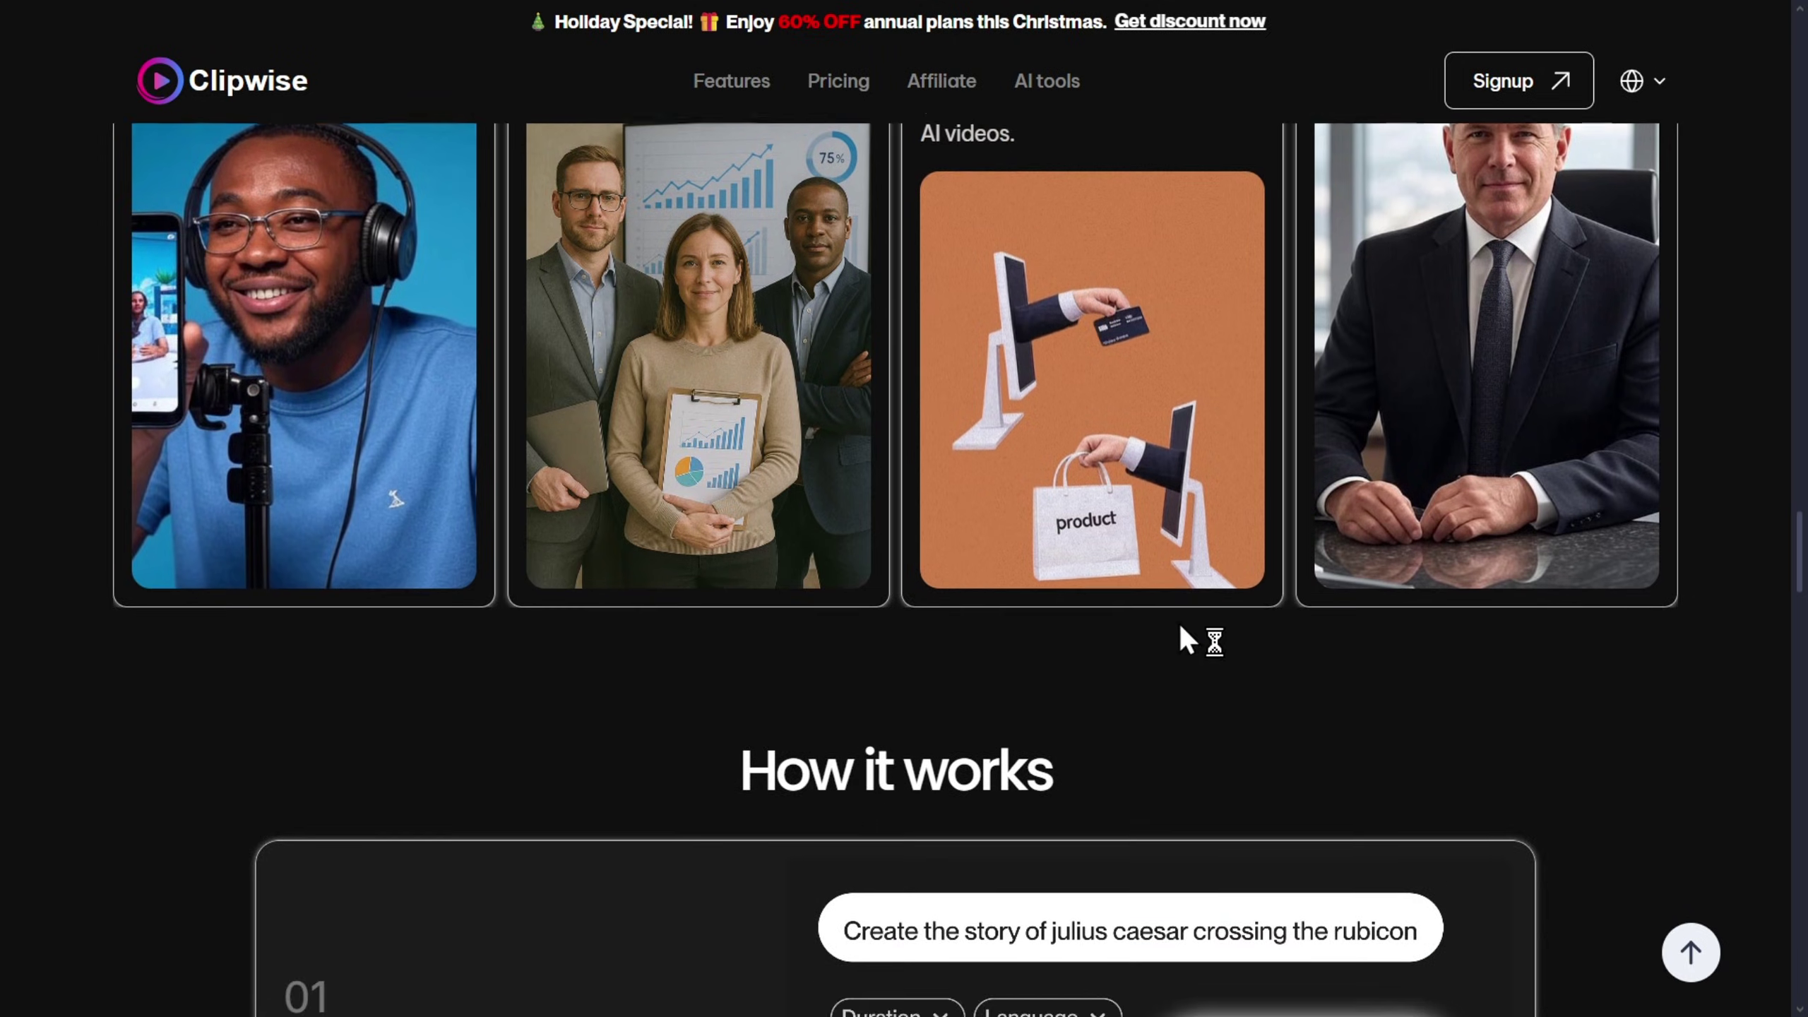
pyautogui.scroll(-5, 1194, 633)
pyautogui.scroll(-1, 856, 529)
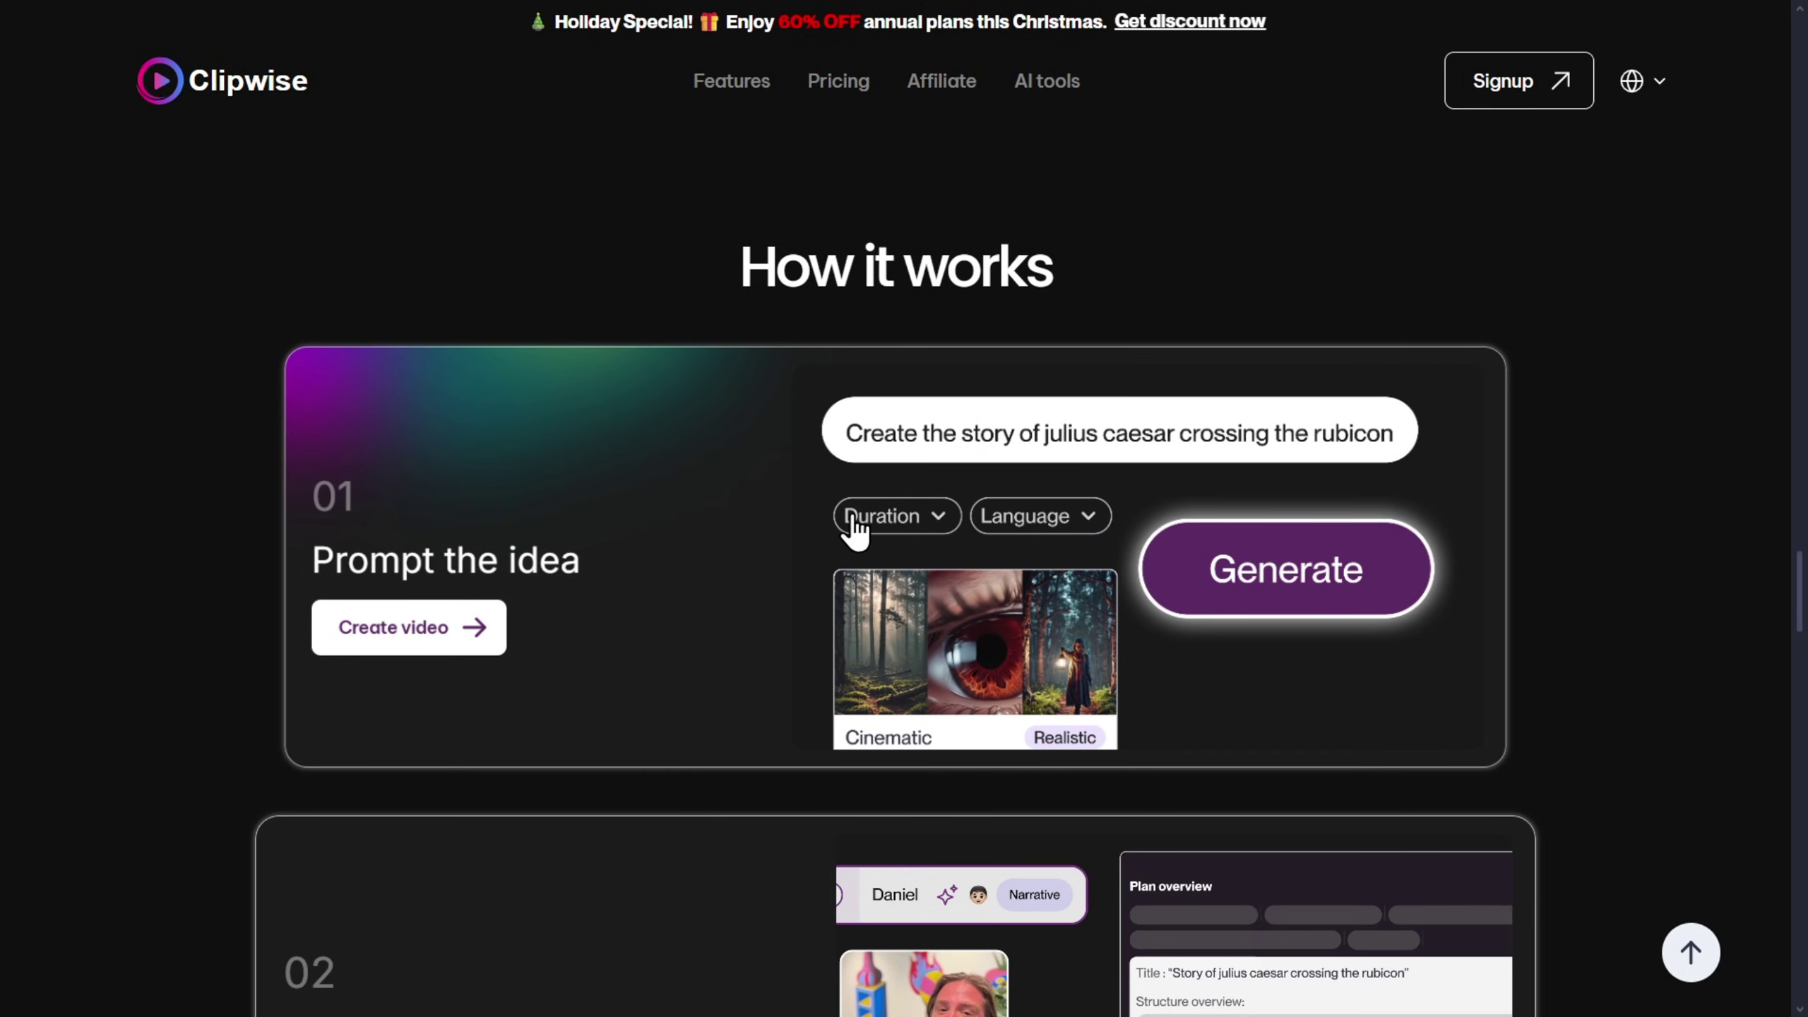
pyautogui.scroll(-2, 775, 728)
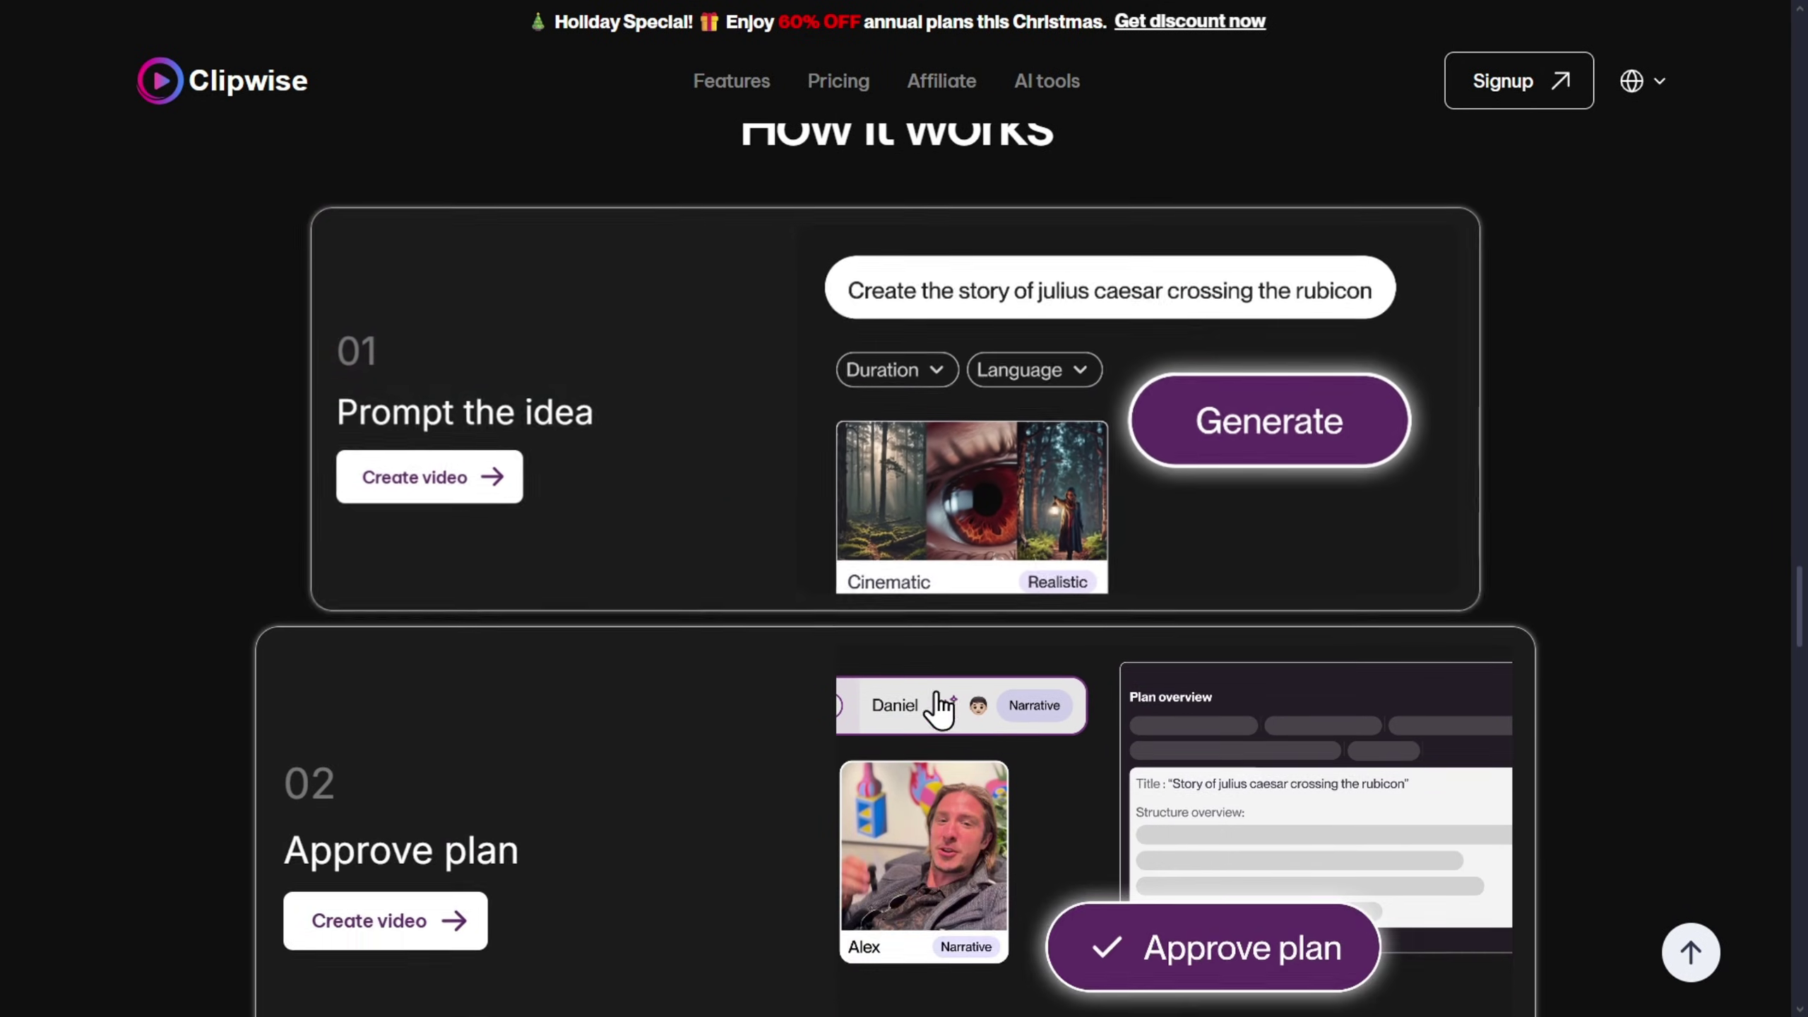
pyautogui.scroll(-4, 936, 710)
pyautogui.scroll(-2, 738, 695)
pyautogui.scroll(-5, 626, 605)
pyautogui.scroll(-3, 563, 605)
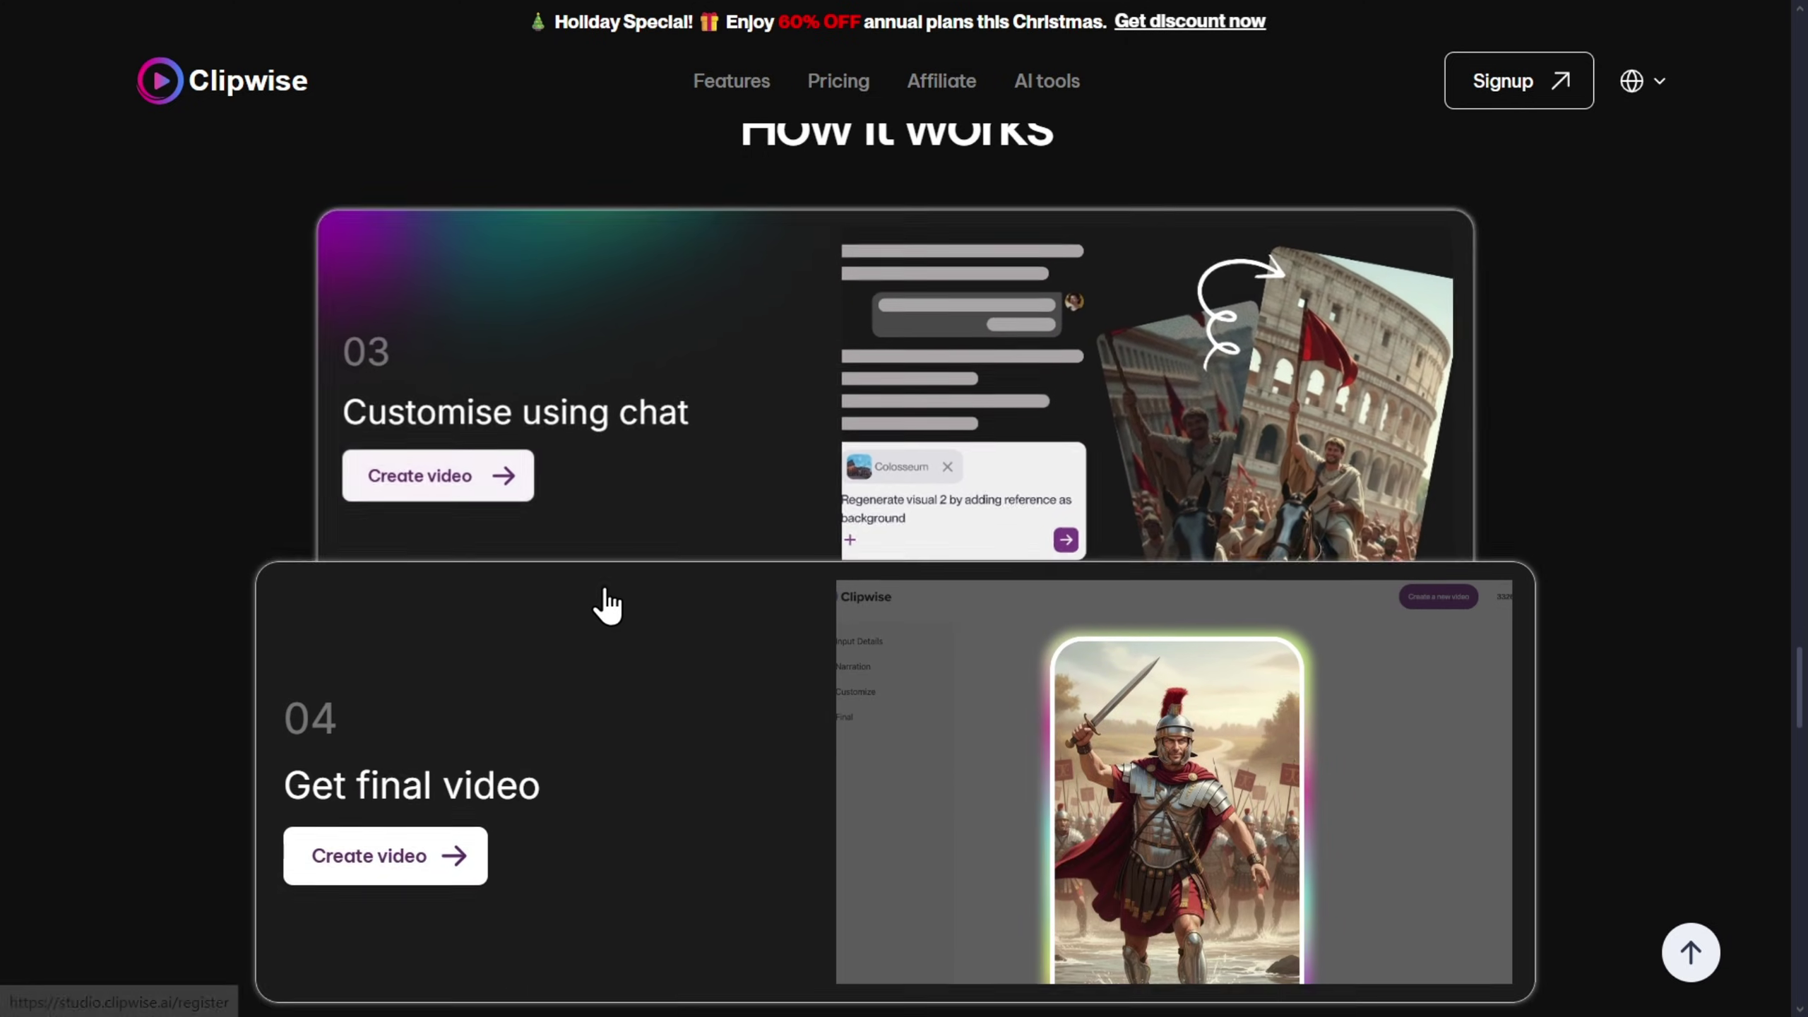
pyautogui.scroll(-4, 881, 605)
pyautogui.scroll(-1, 1025, 731)
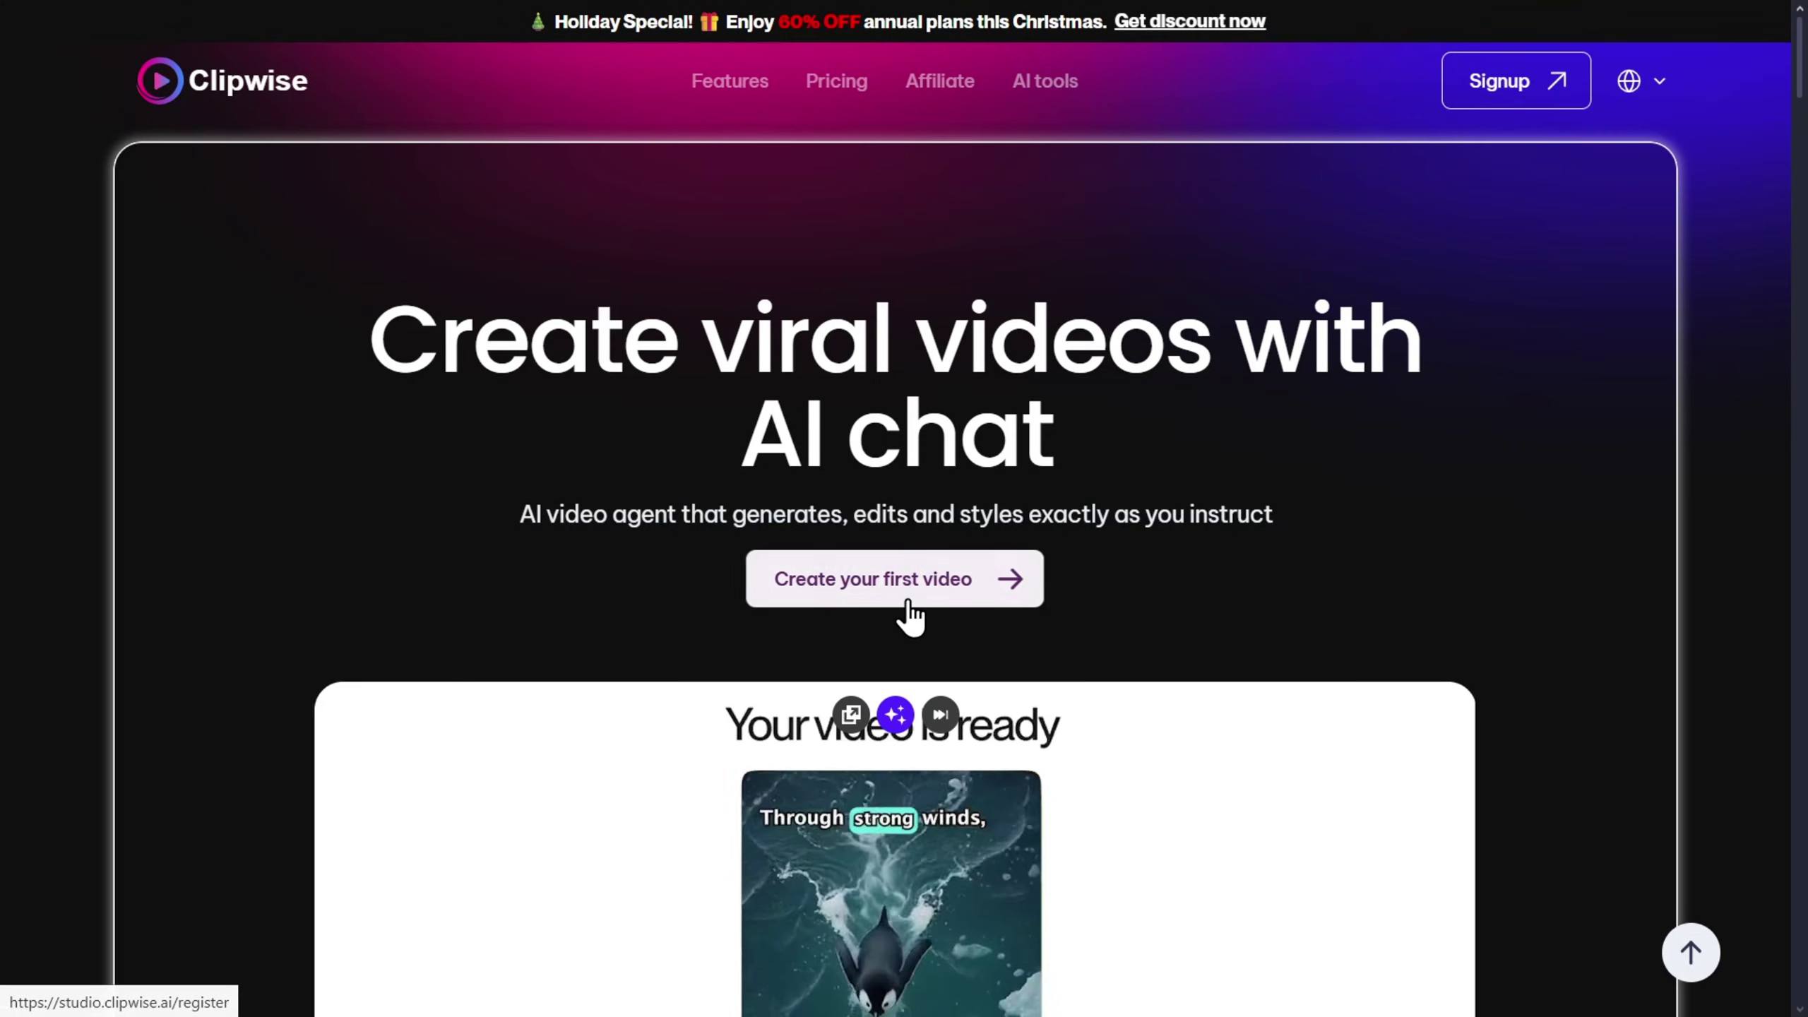
pyautogui.click(909, 602)
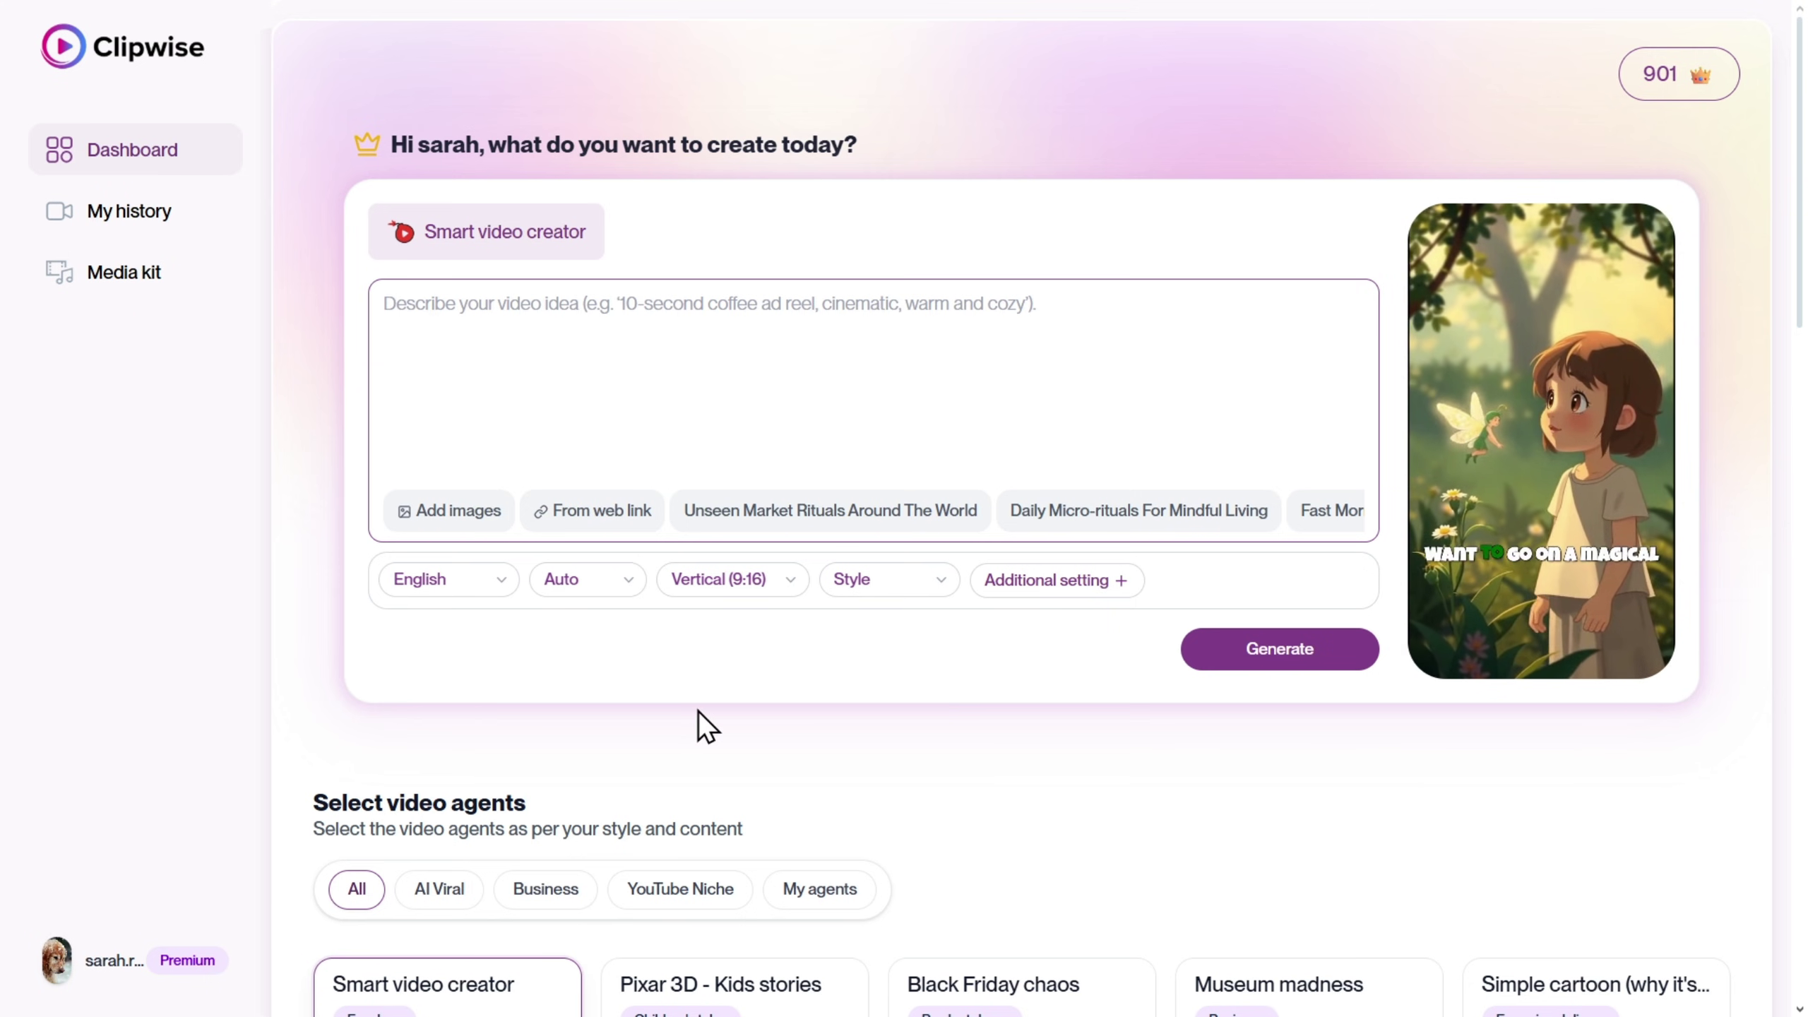
# Scroll to 'Select video agents' and filter the gallery by AI Viral, then Business.
pyautogui.scroll(-2, 698, 711)
pyautogui.scroll(-3, 683, 659)
pyautogui.scroll(-2, 577, 590)
pyautogui.scroll(-2, 674, 553)
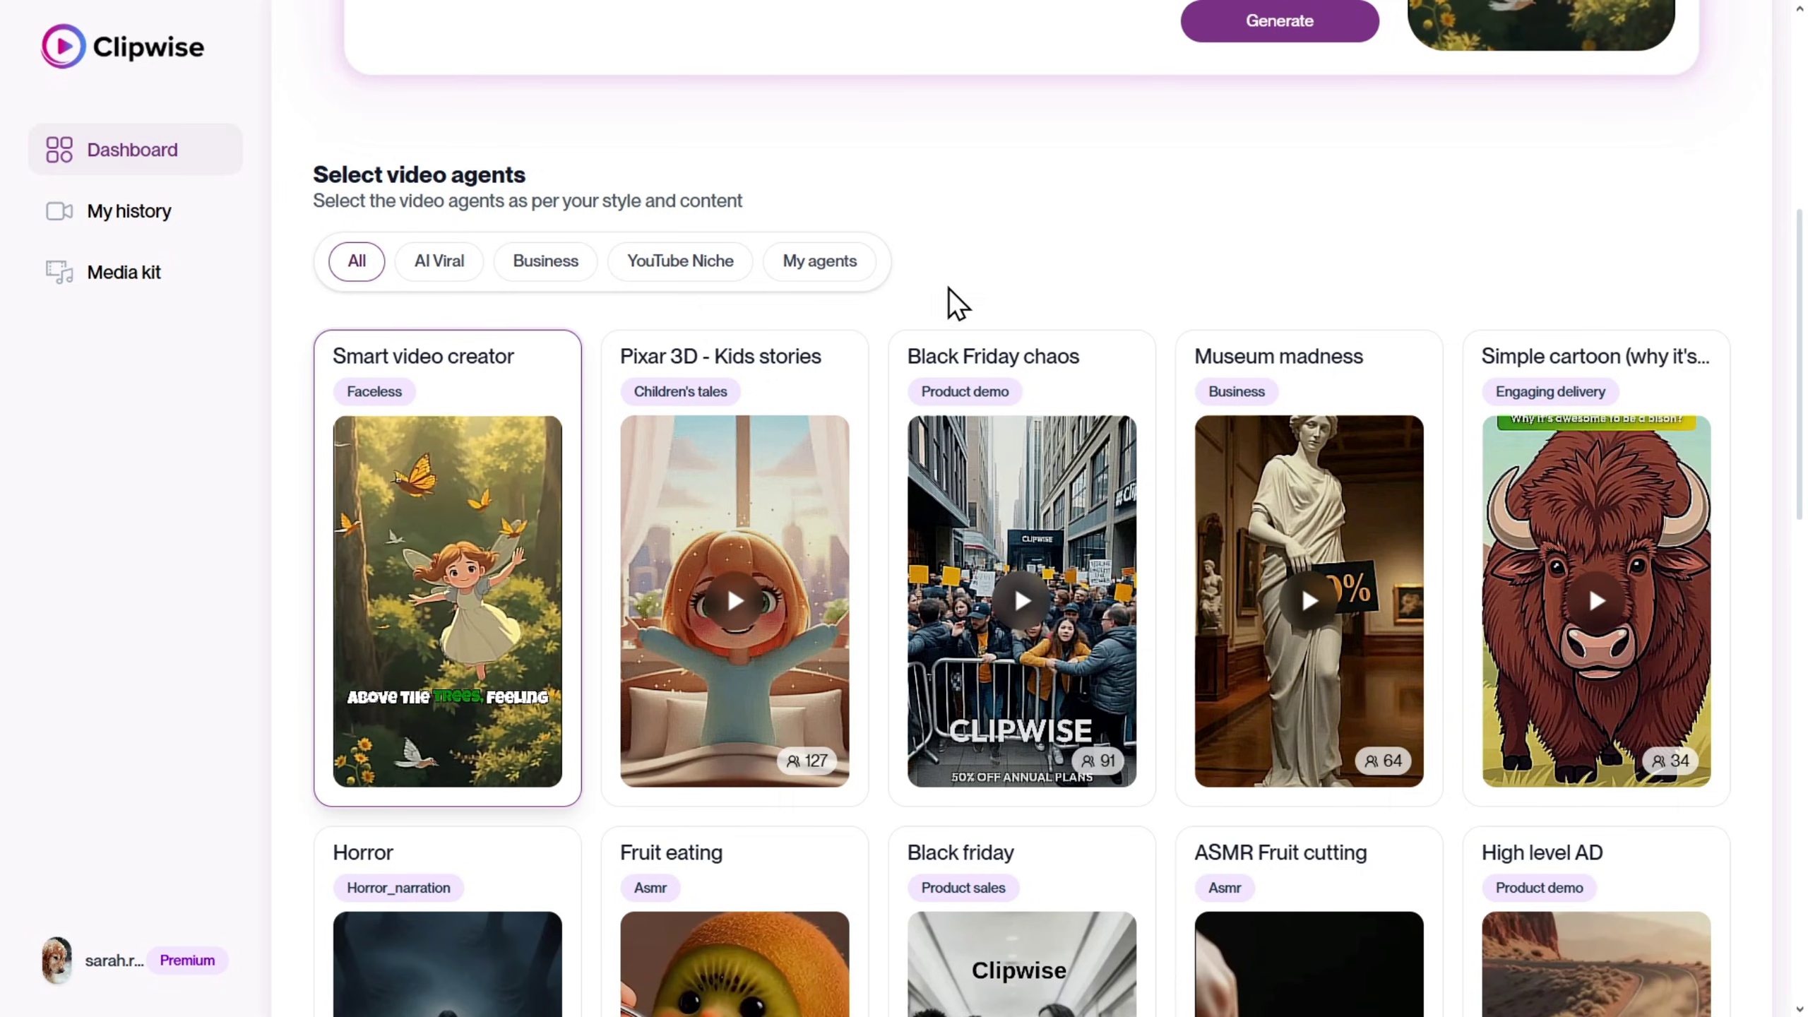
pyautogui.click(468, 276)
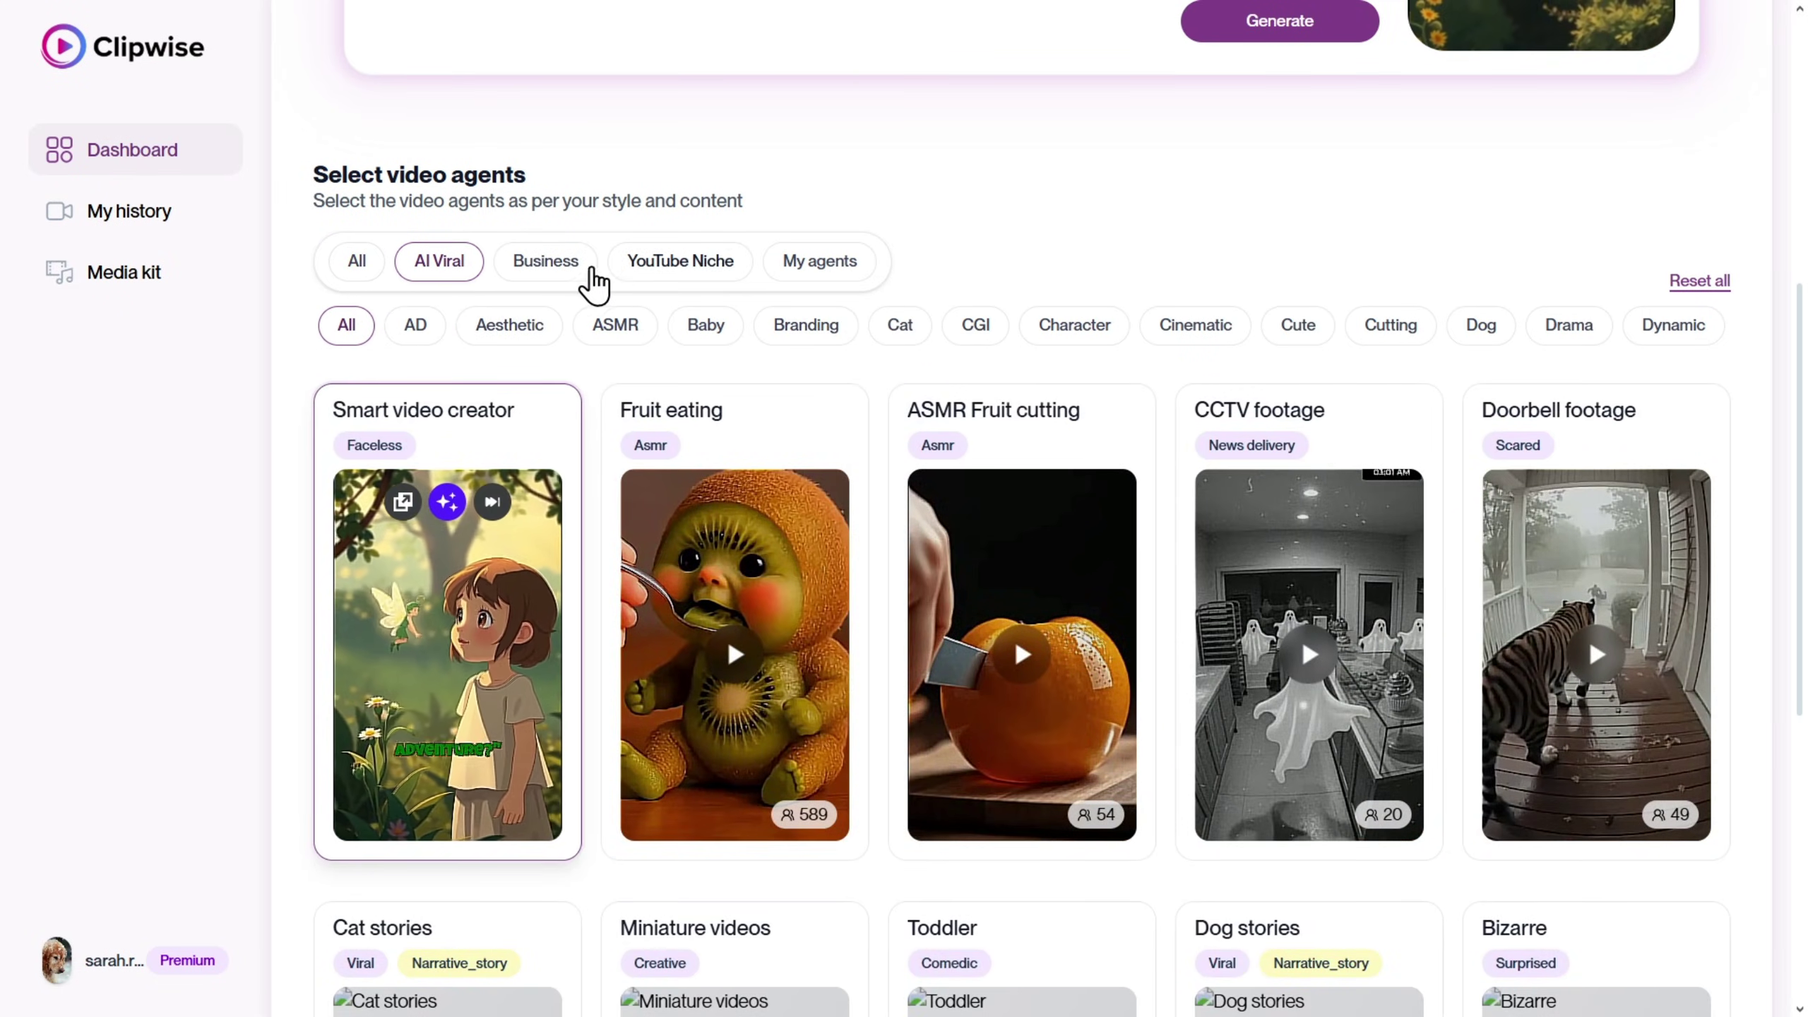
pyautogui.click(587, 278)
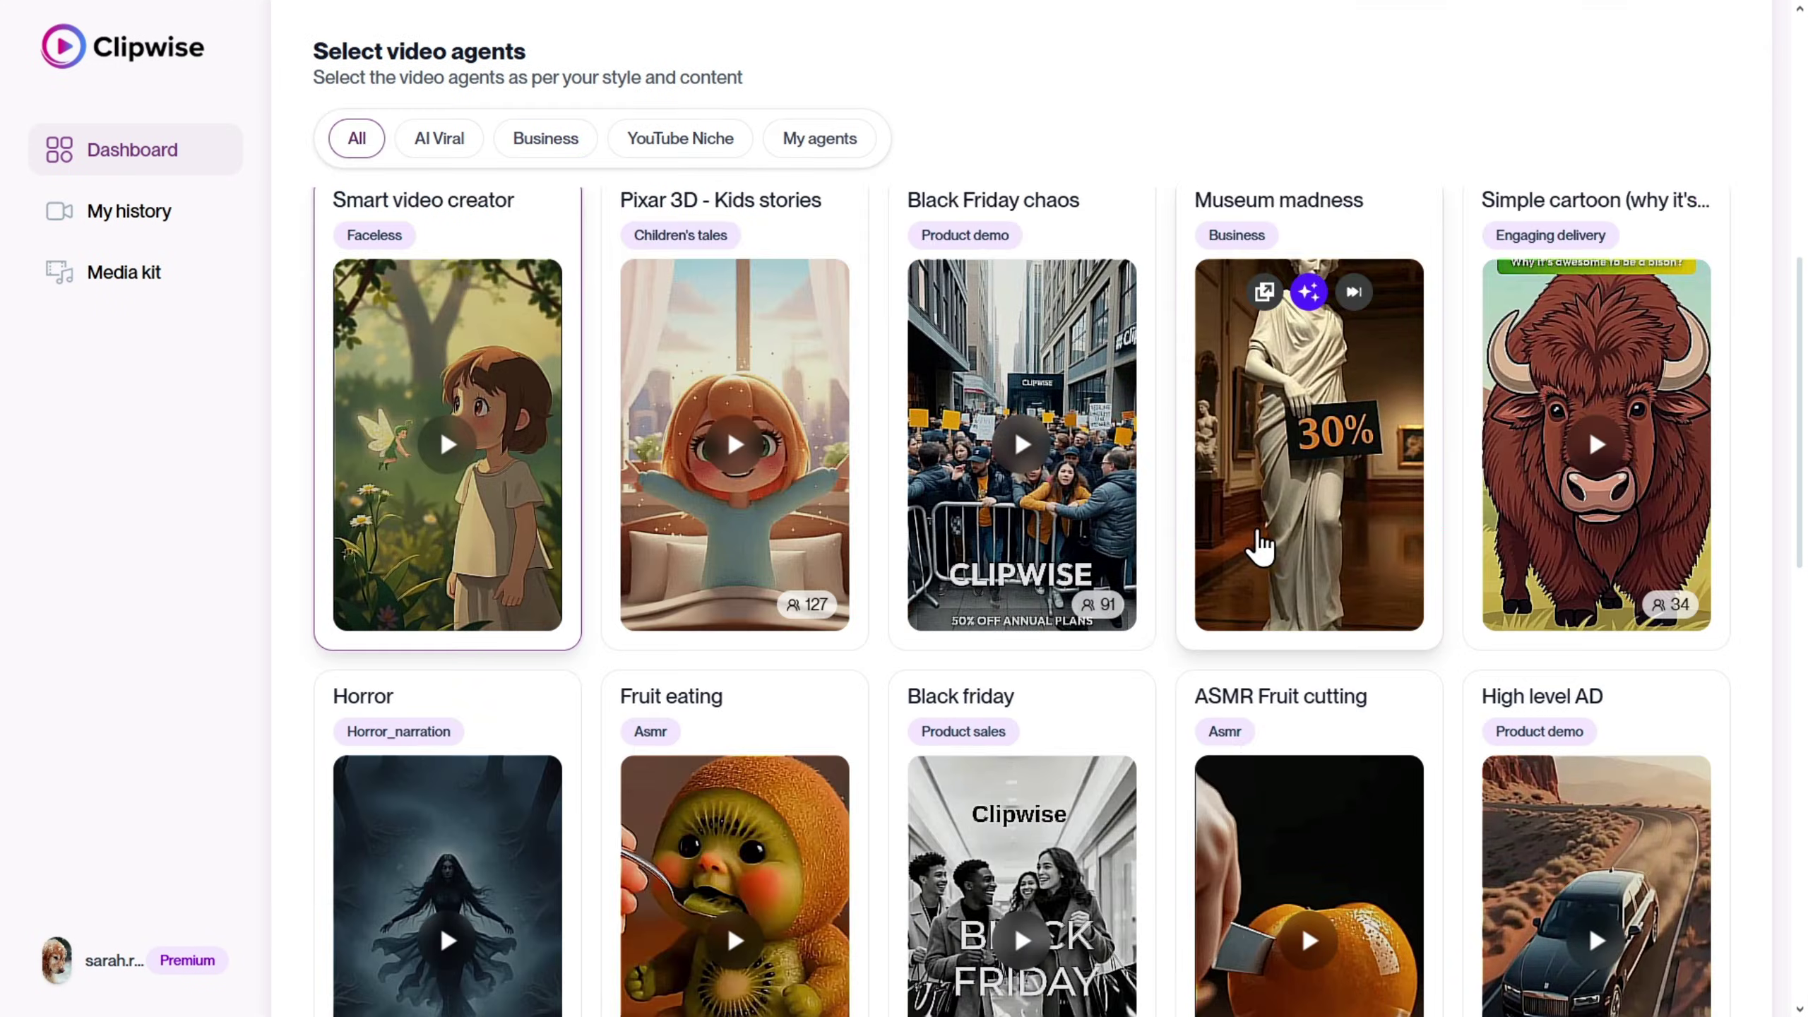
# Scroll the agent gallery to the Horror, Energetic AD, Cat stories and Quiz cards.
pyautogui.scroll(-2, 1275, 556)
pyautogui.scroll(-2, 1310, 627)
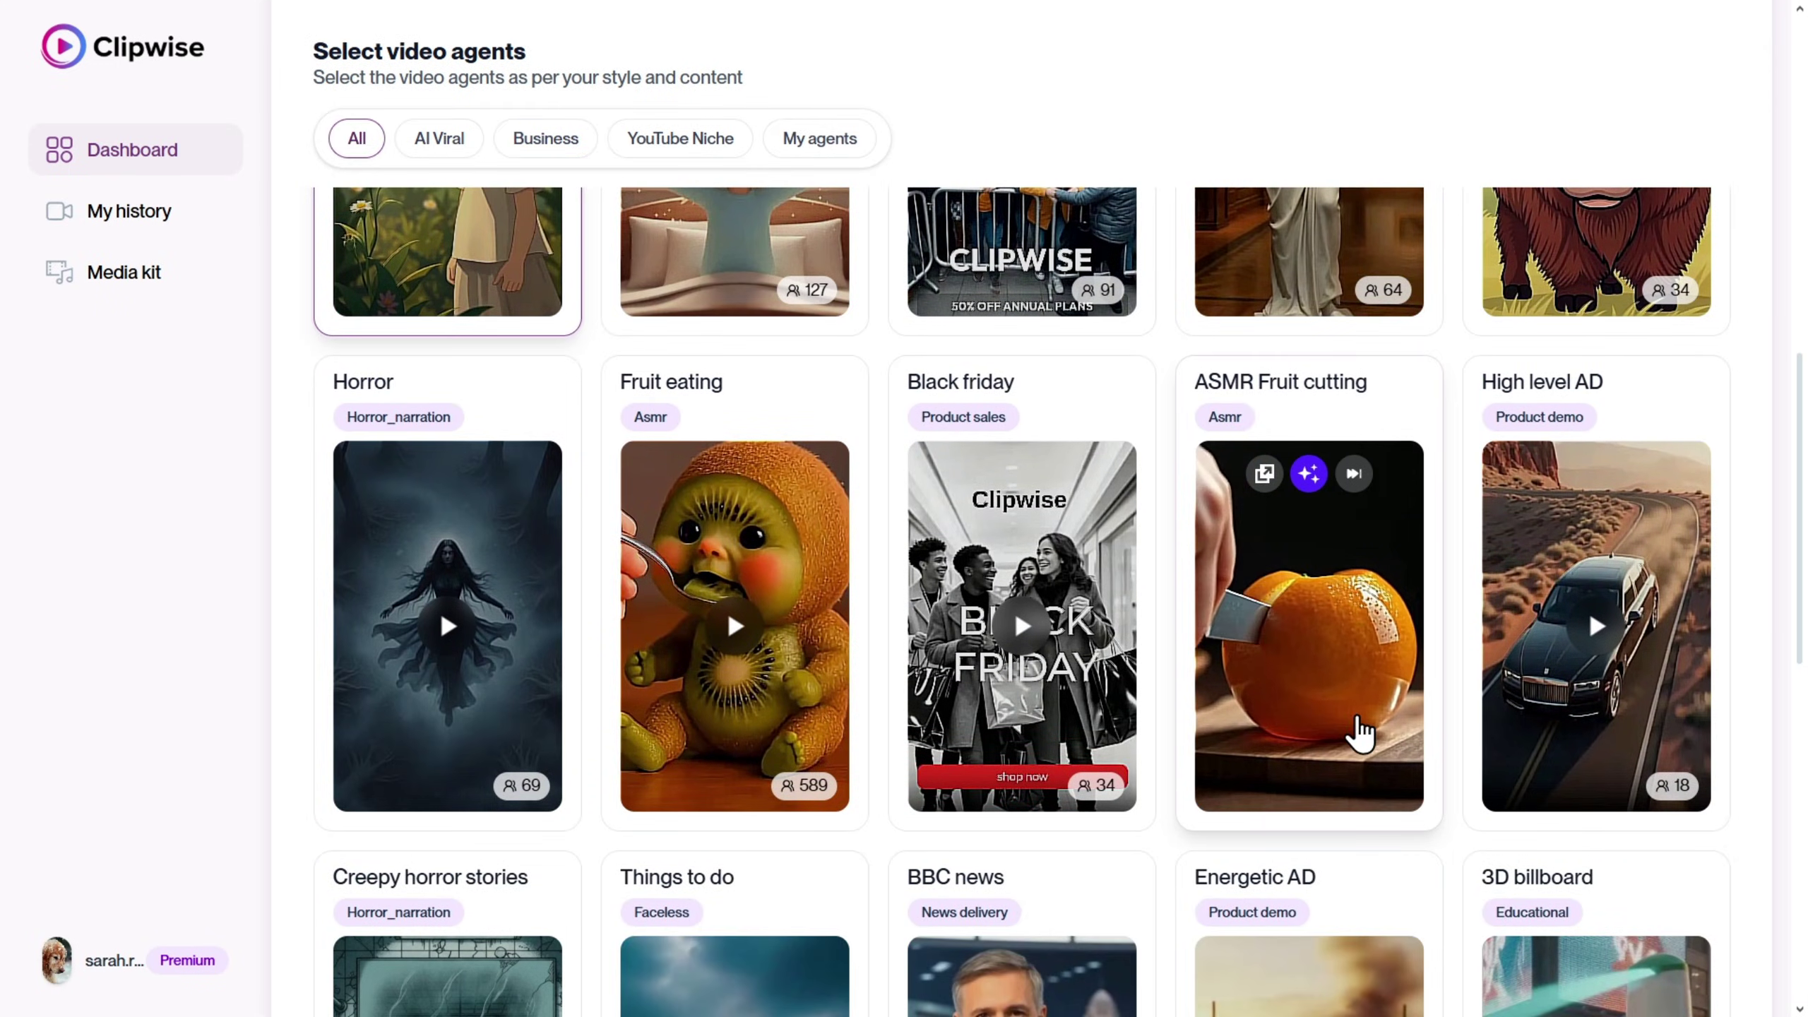
pyautogui.scroll(-1, 1367, 698)
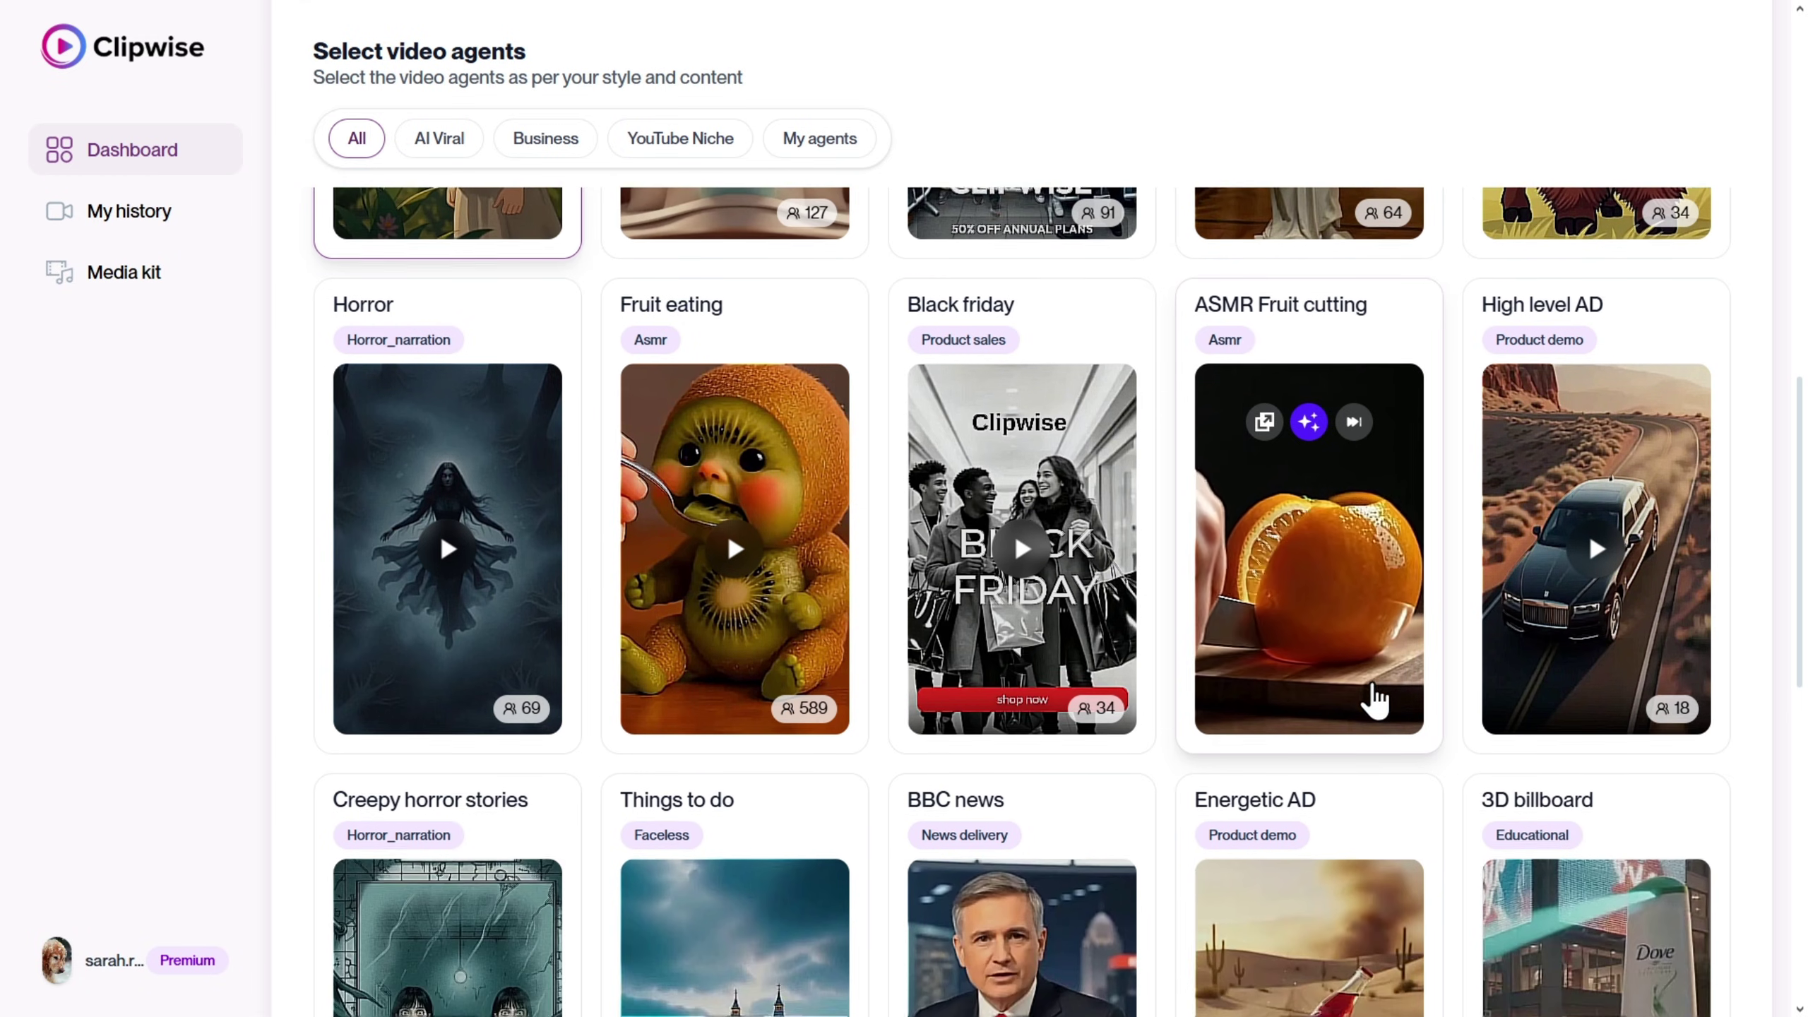
pyautogui.scroll(-5, 1254, 663)
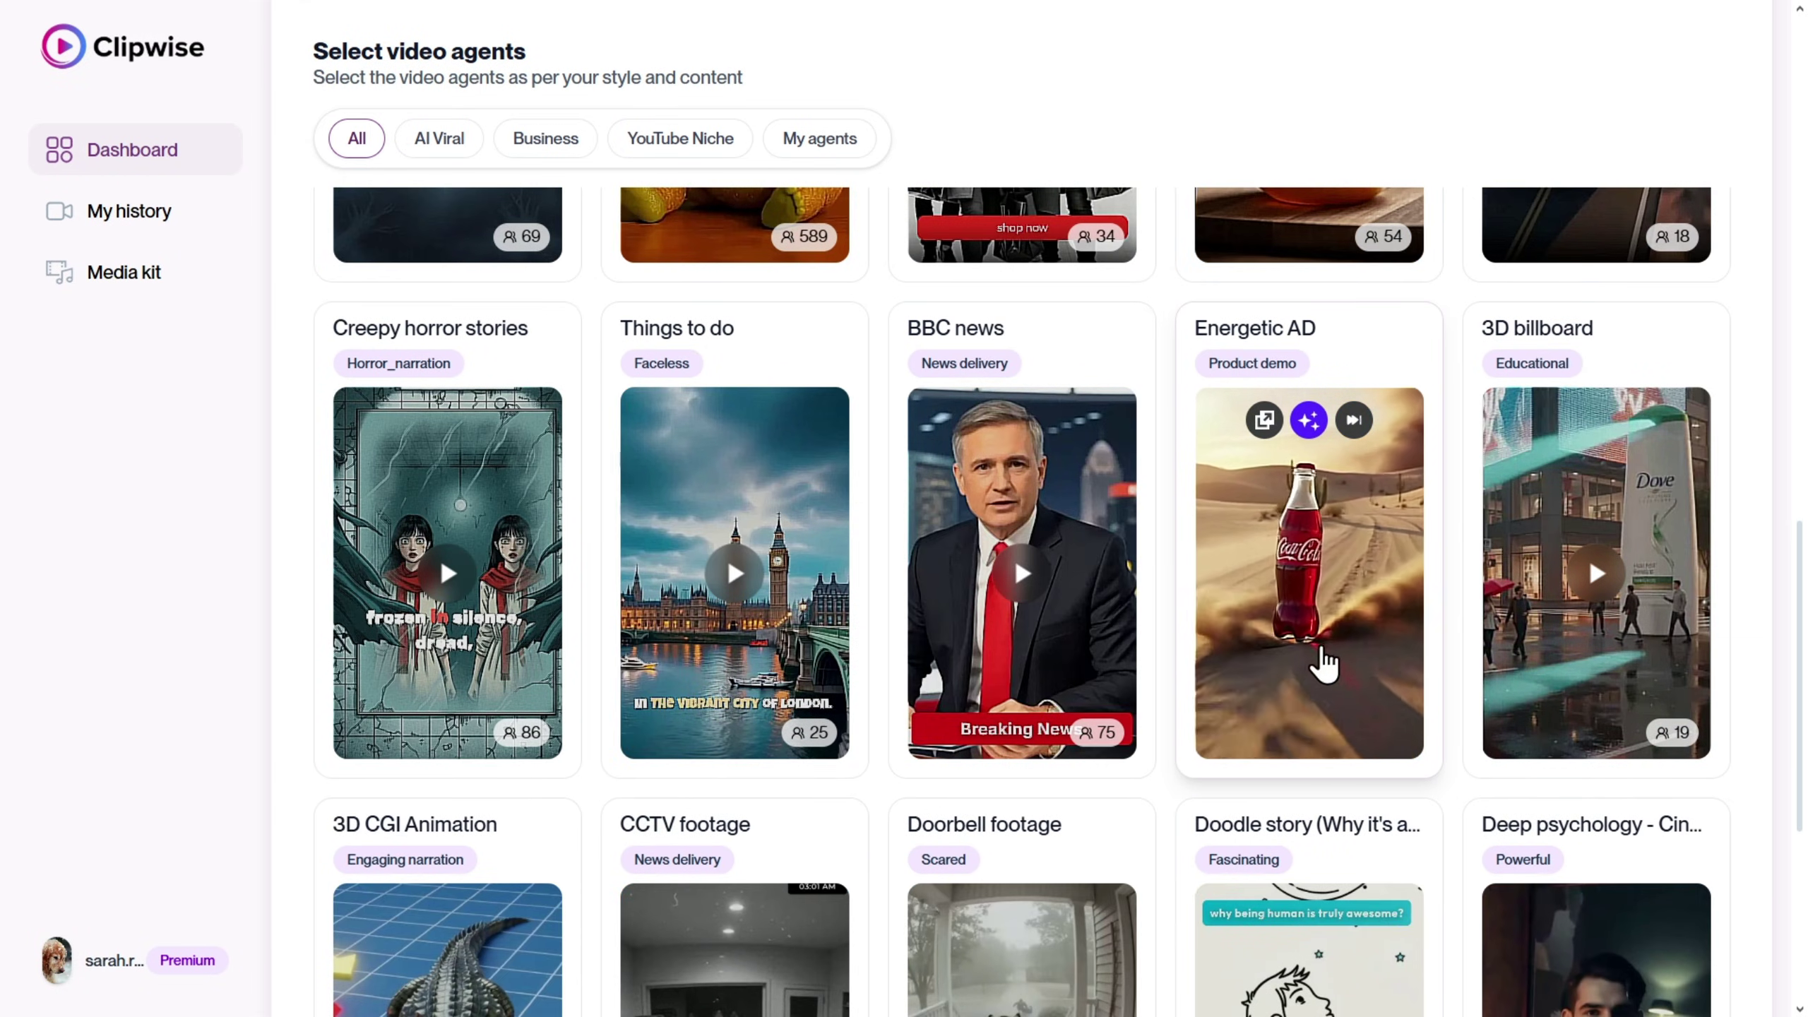
pyautogui.scroll(-12, 1089, 655)
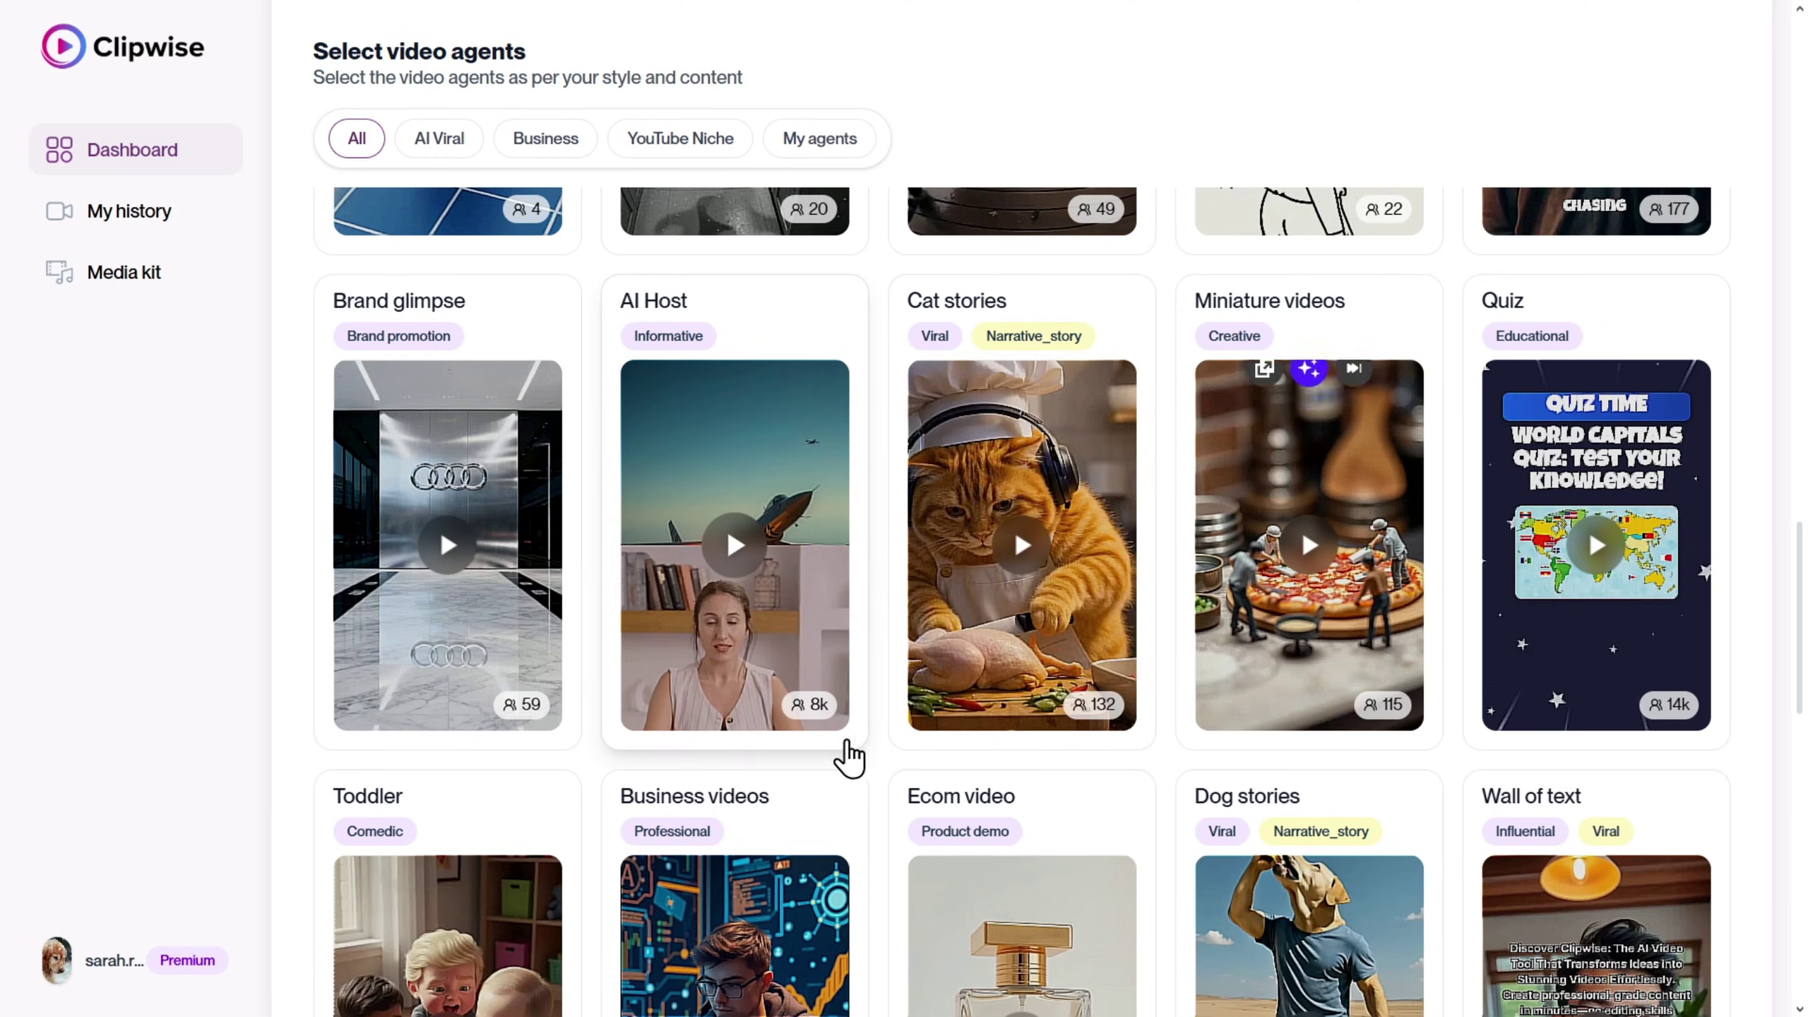
pyautogui.scroll(-8, 880, 715)
pyautogui.scroll(5, 1049, 790)
pyautogui.scroll(4, 1049, 790)
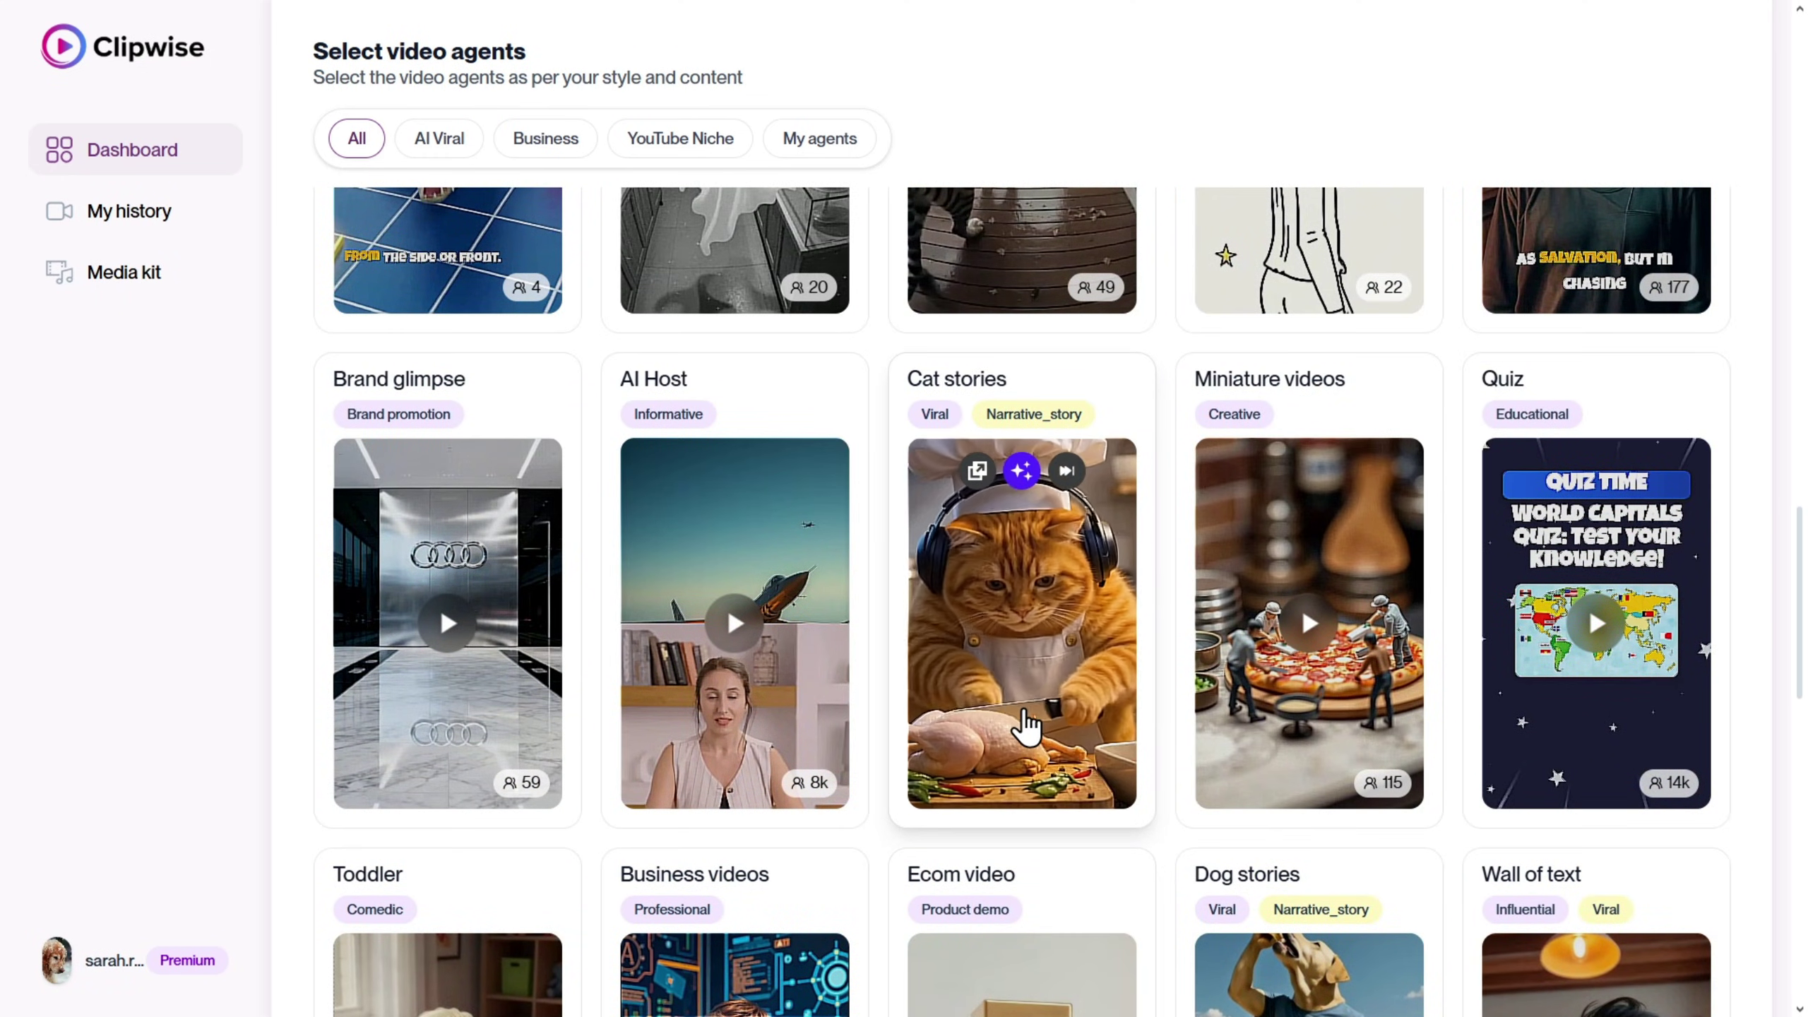
# Choose the Cat stories agent, paste the seven-scene 'The Waiting Kitten' script, and review narration languages.
pyautogui.click(1025, 731)
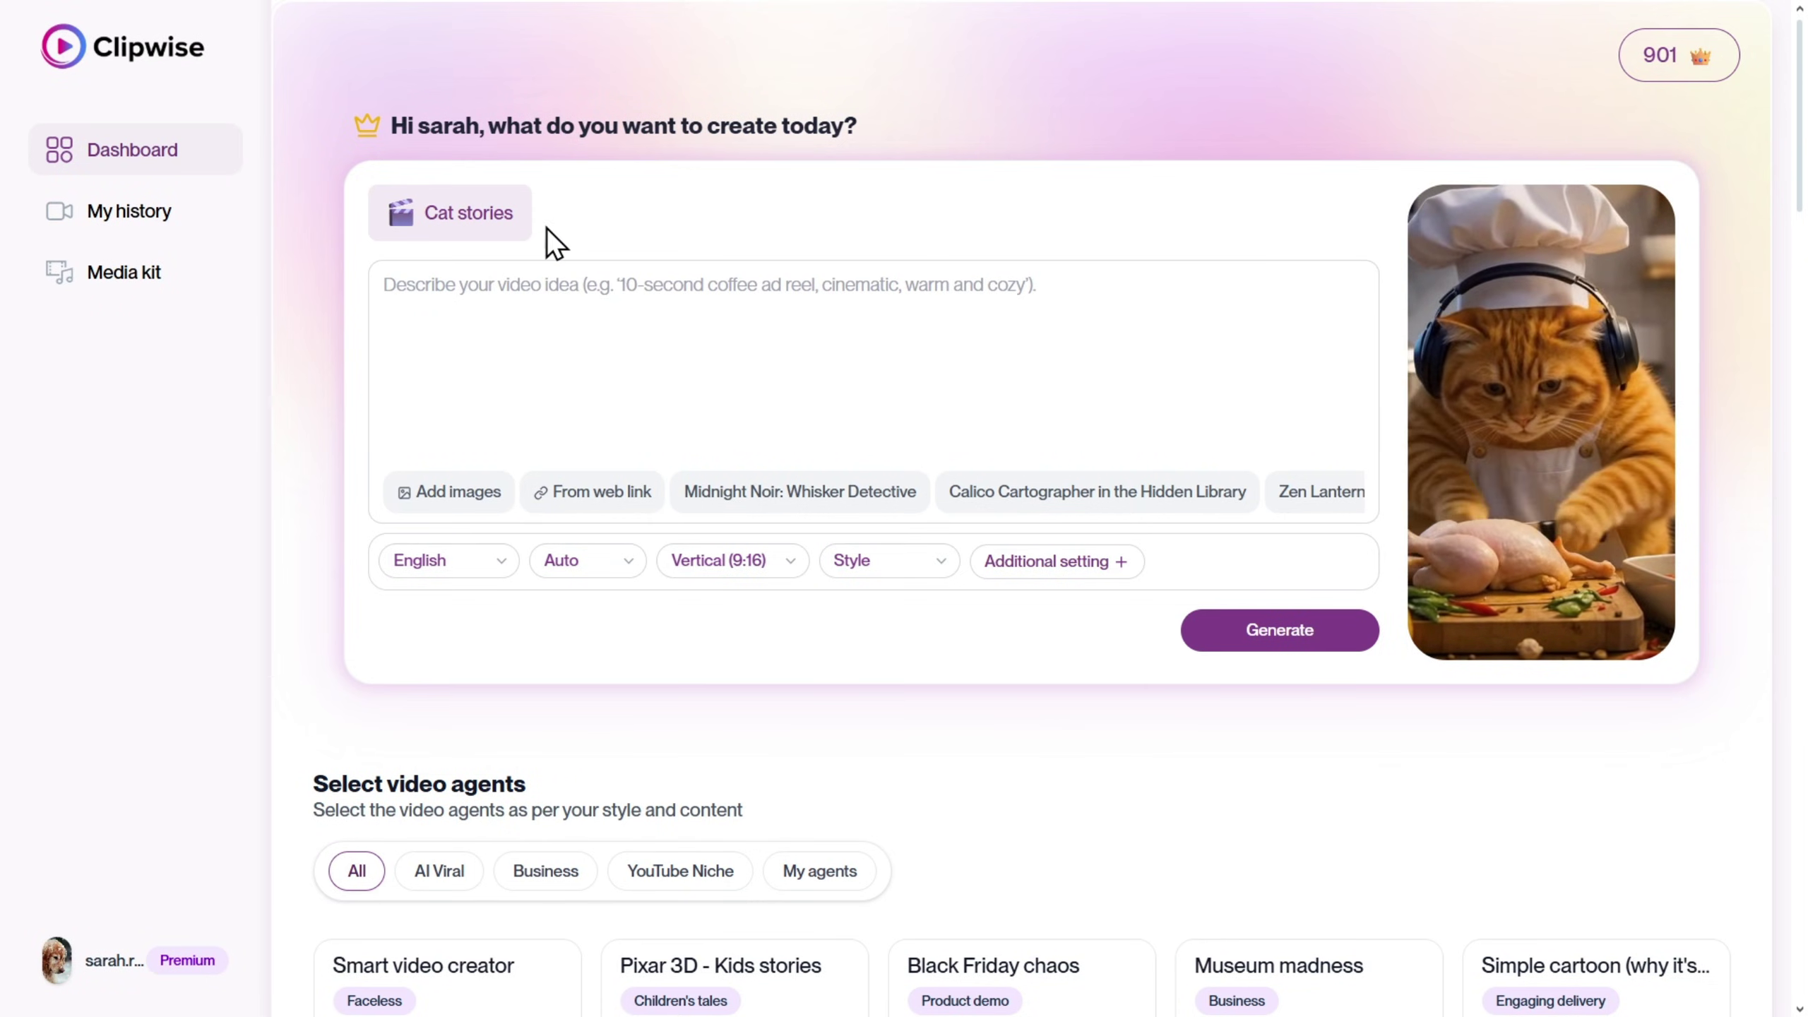
pyautogui.click(470, 306)
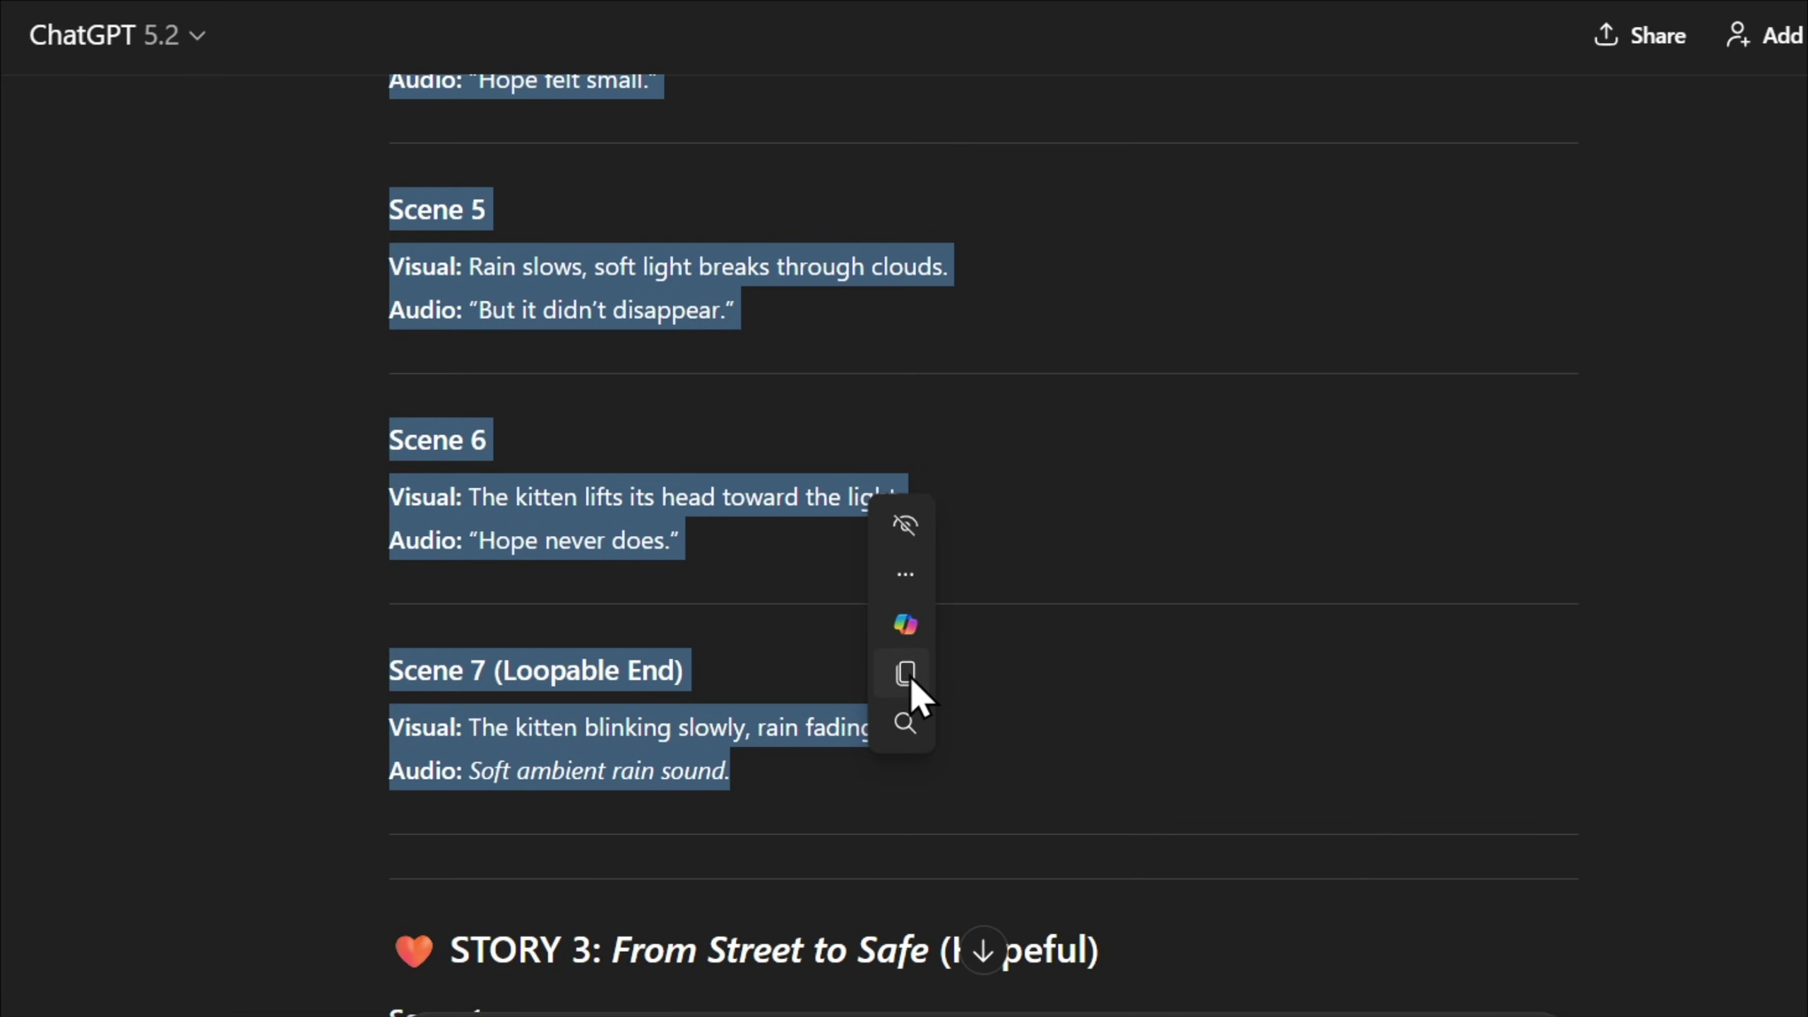
pyautogui.click(913, 679)
pyautogui.scroll(3, 939, 712)
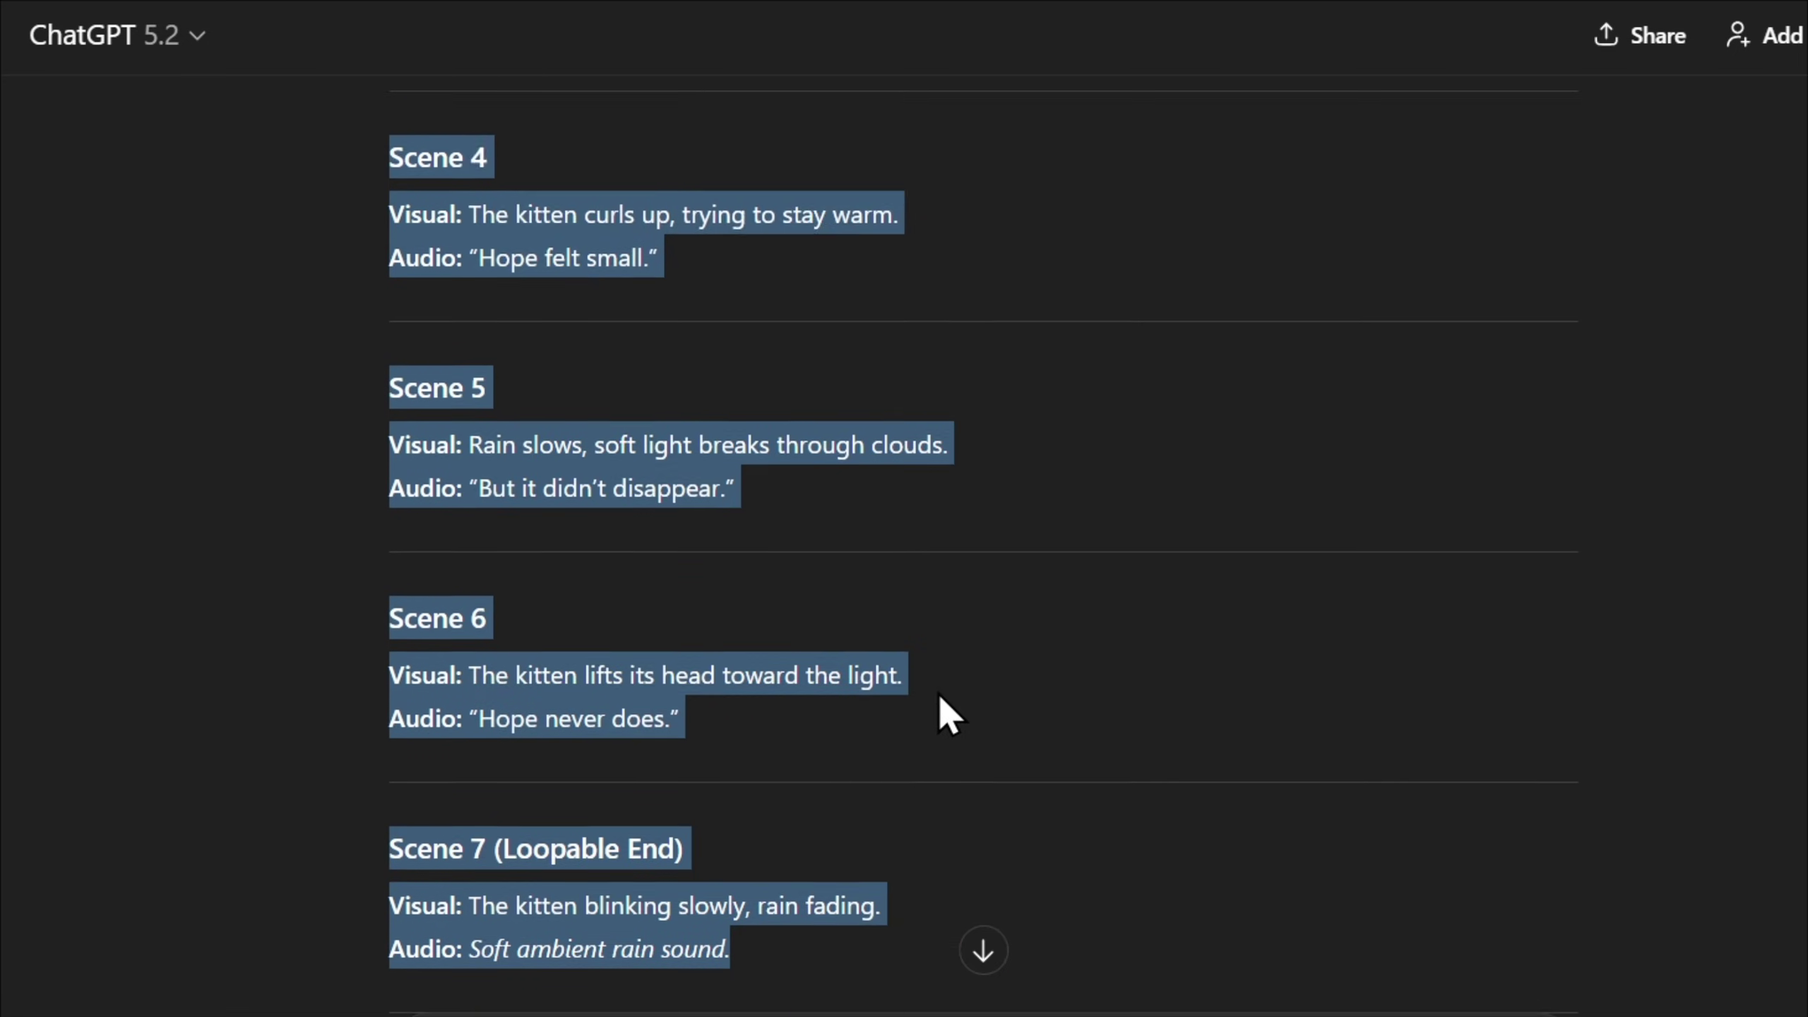
pyautogui.scroll(6, 941, 679)
pyautogui.scroll(4, 946, 619)
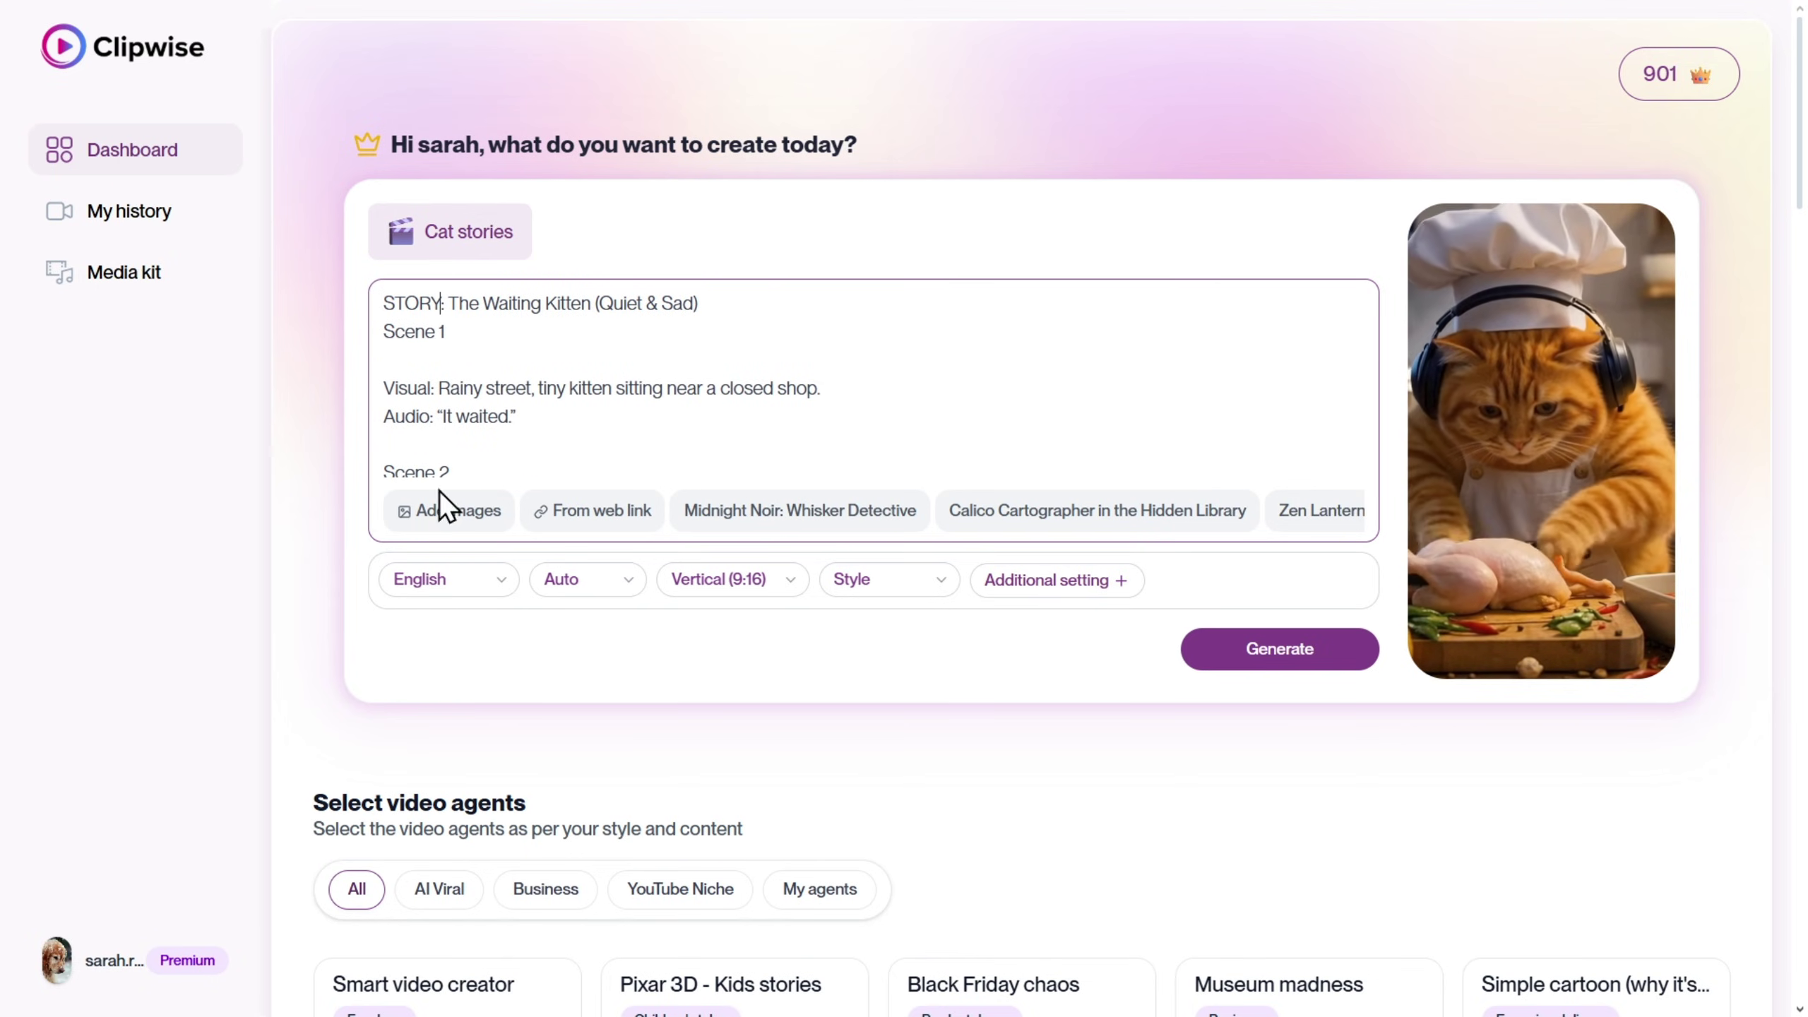
pyautogui.scroll(-1, 655, 377)
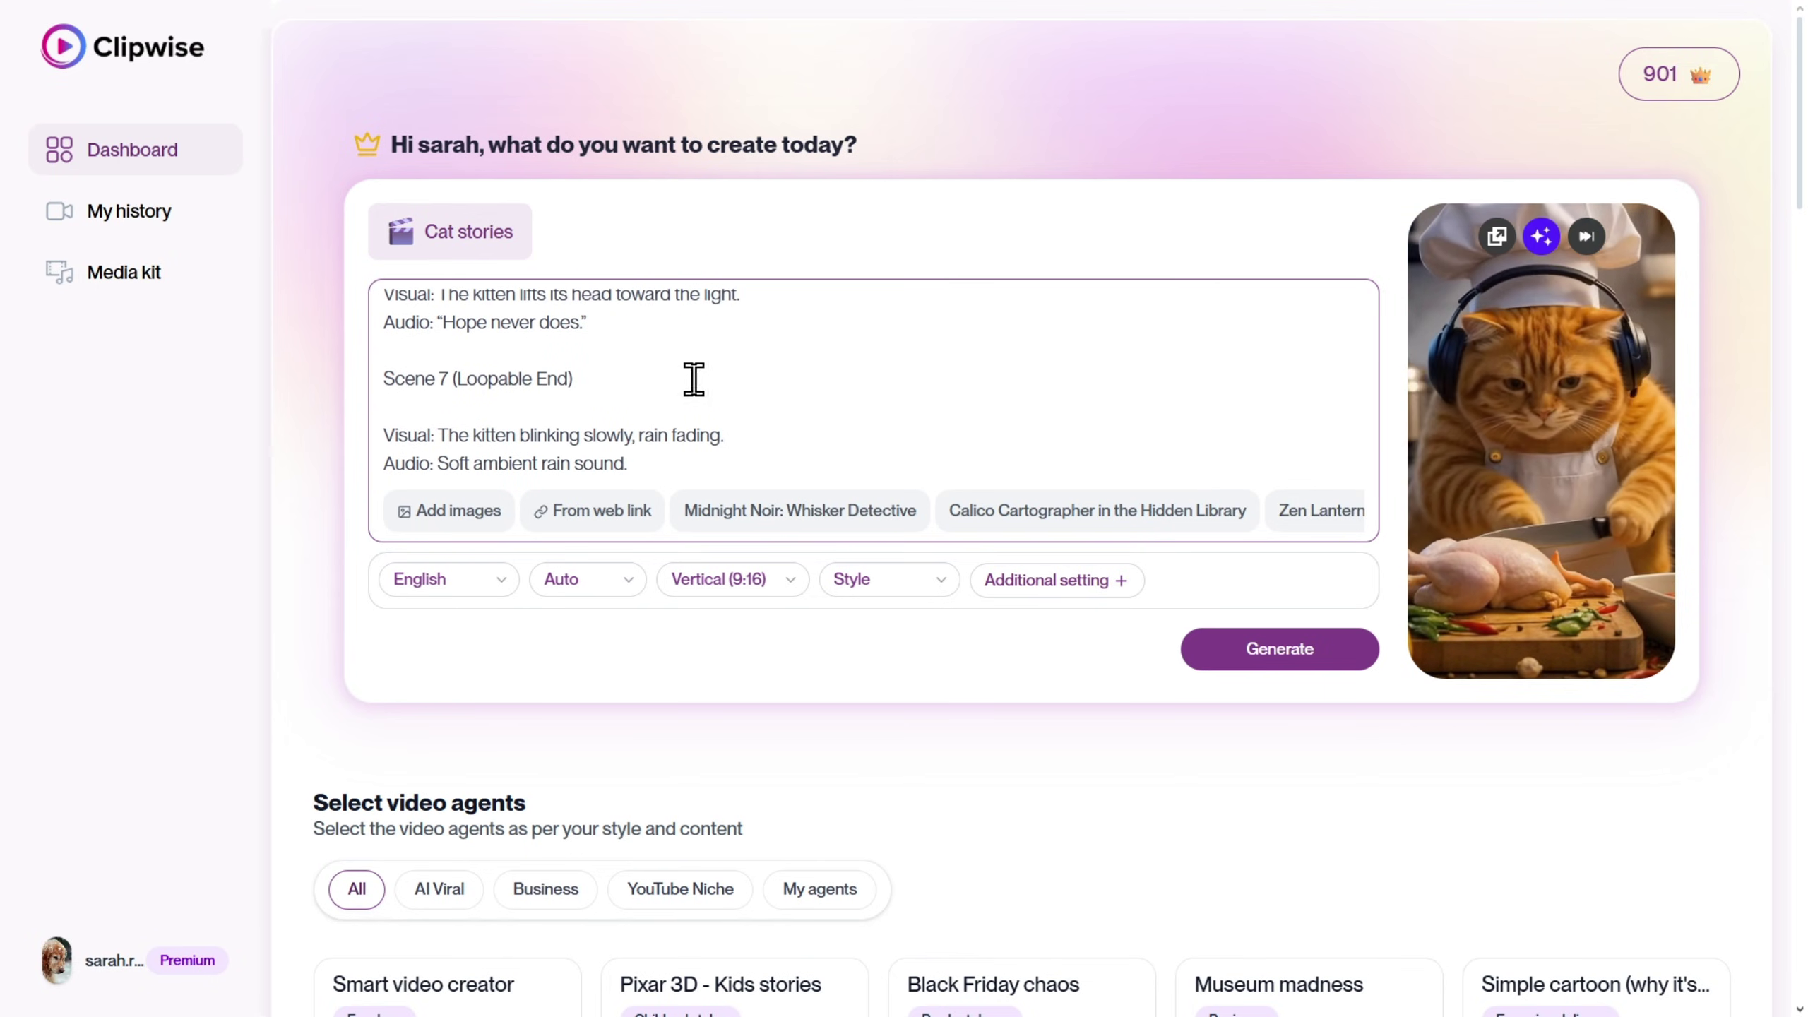
pyautogui.click(496, 591)
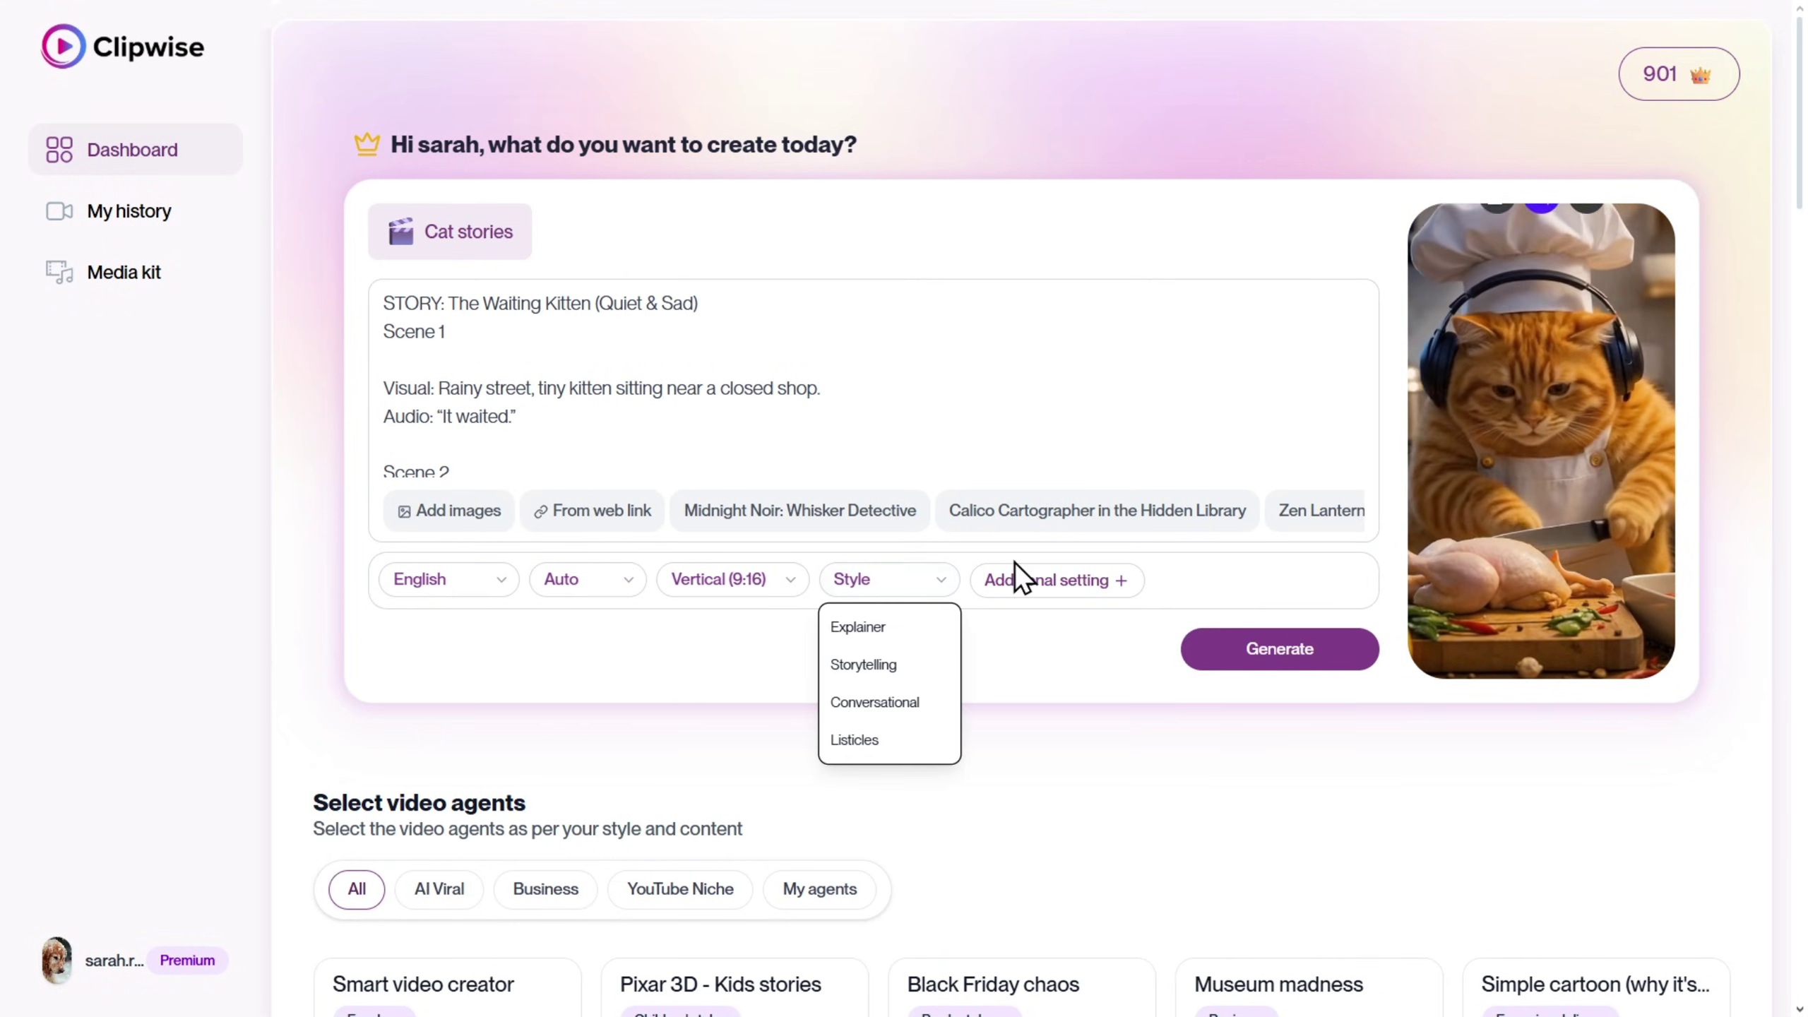
# Generate the 42-second plan and read each scene's narration and Pixar-style visual prompts.
pyautogui.click(1297, 664)
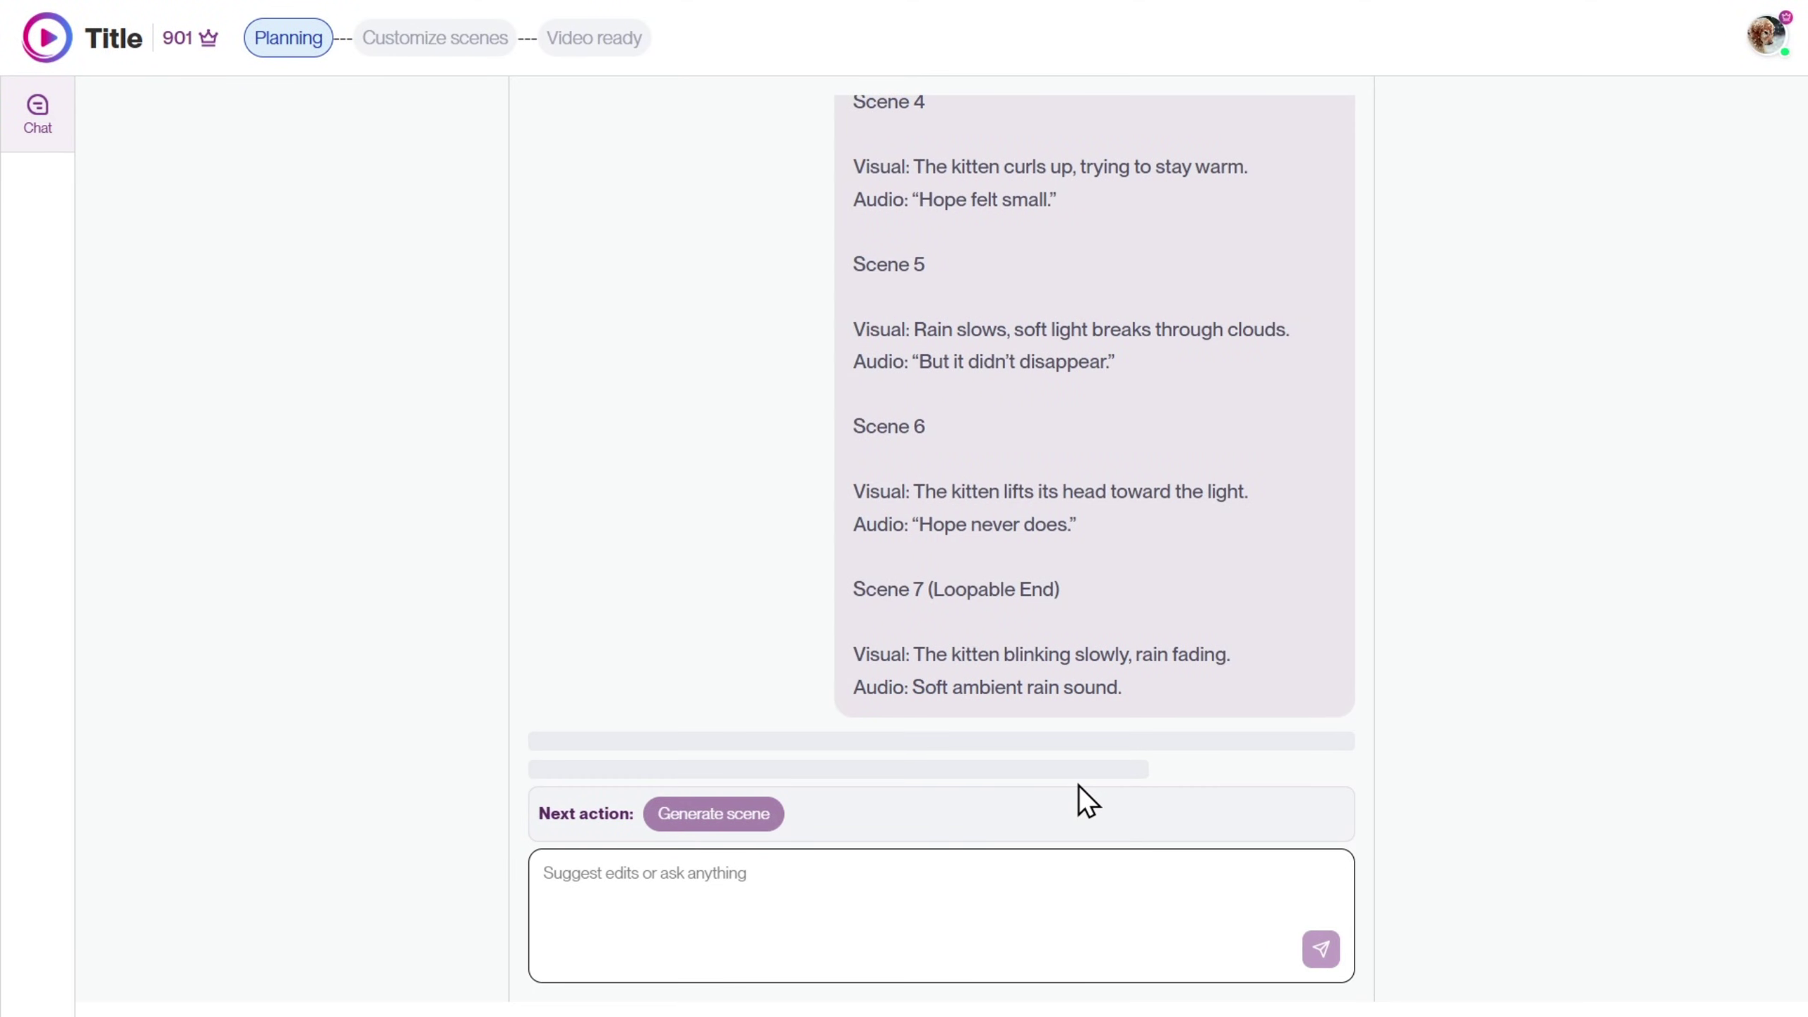
pyautogui.scroll(5, 1151, 537)
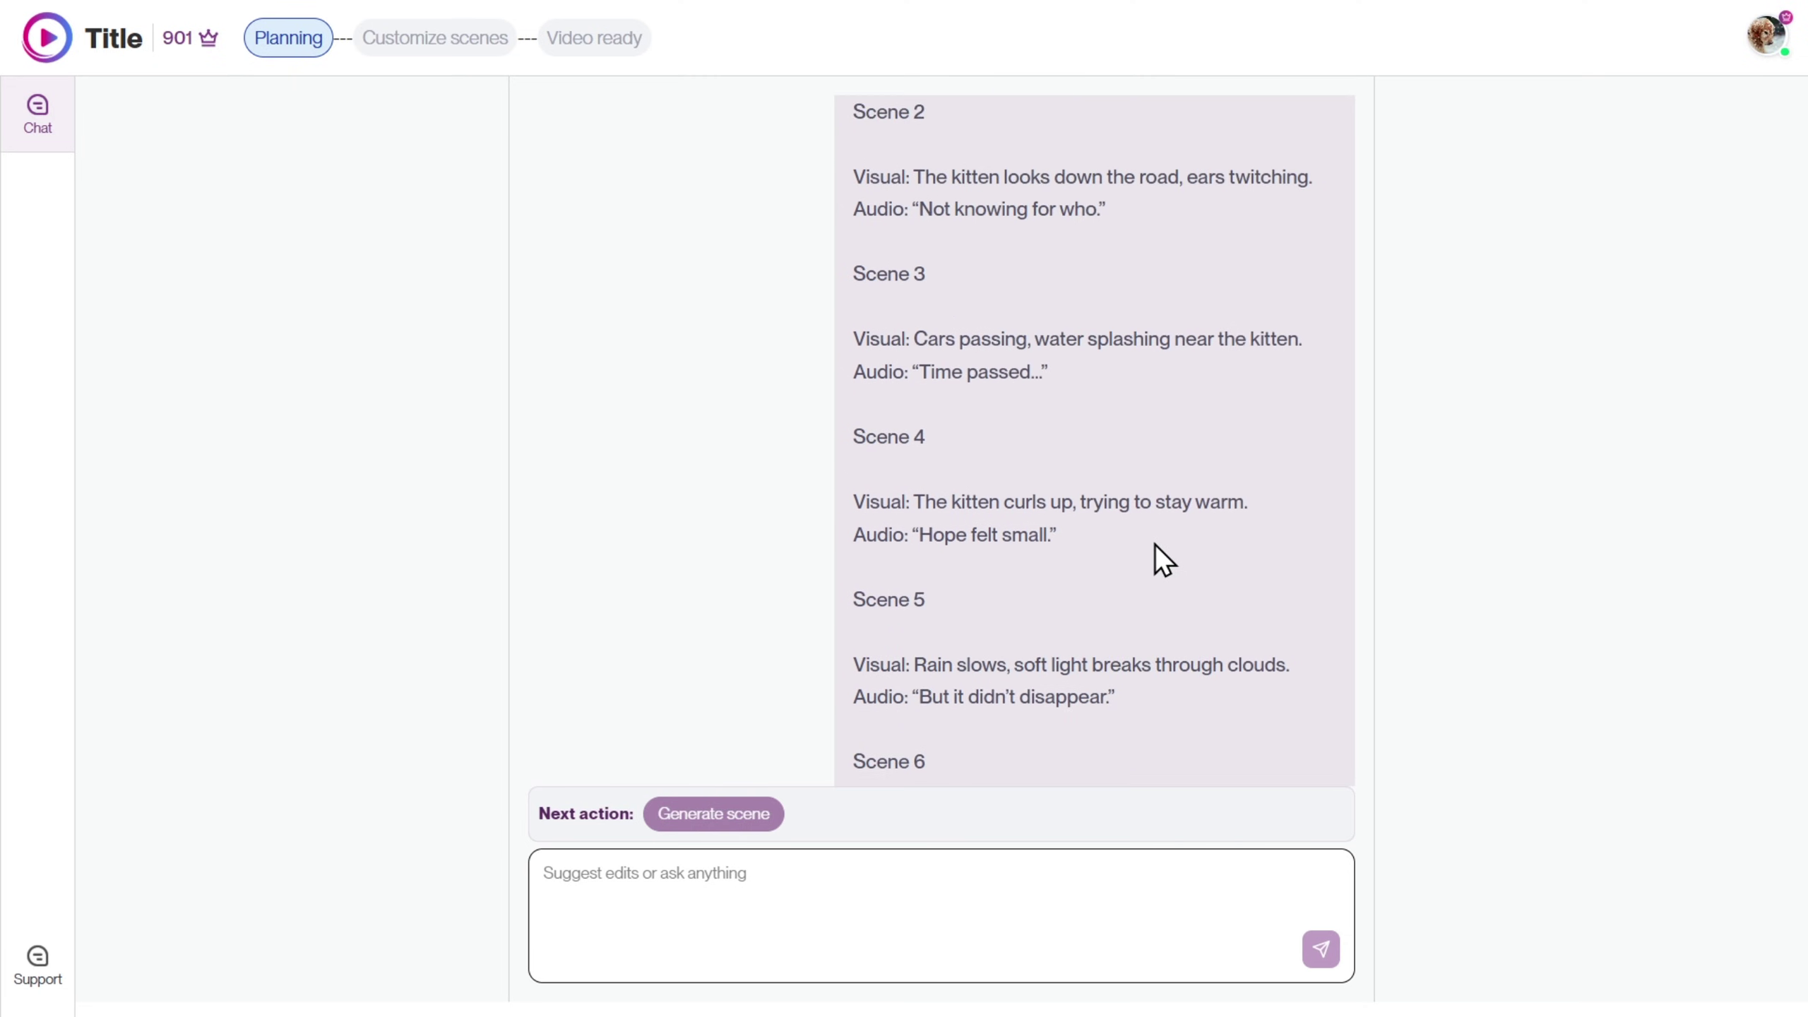
pyautogui.scroll(3, 1156, 548)
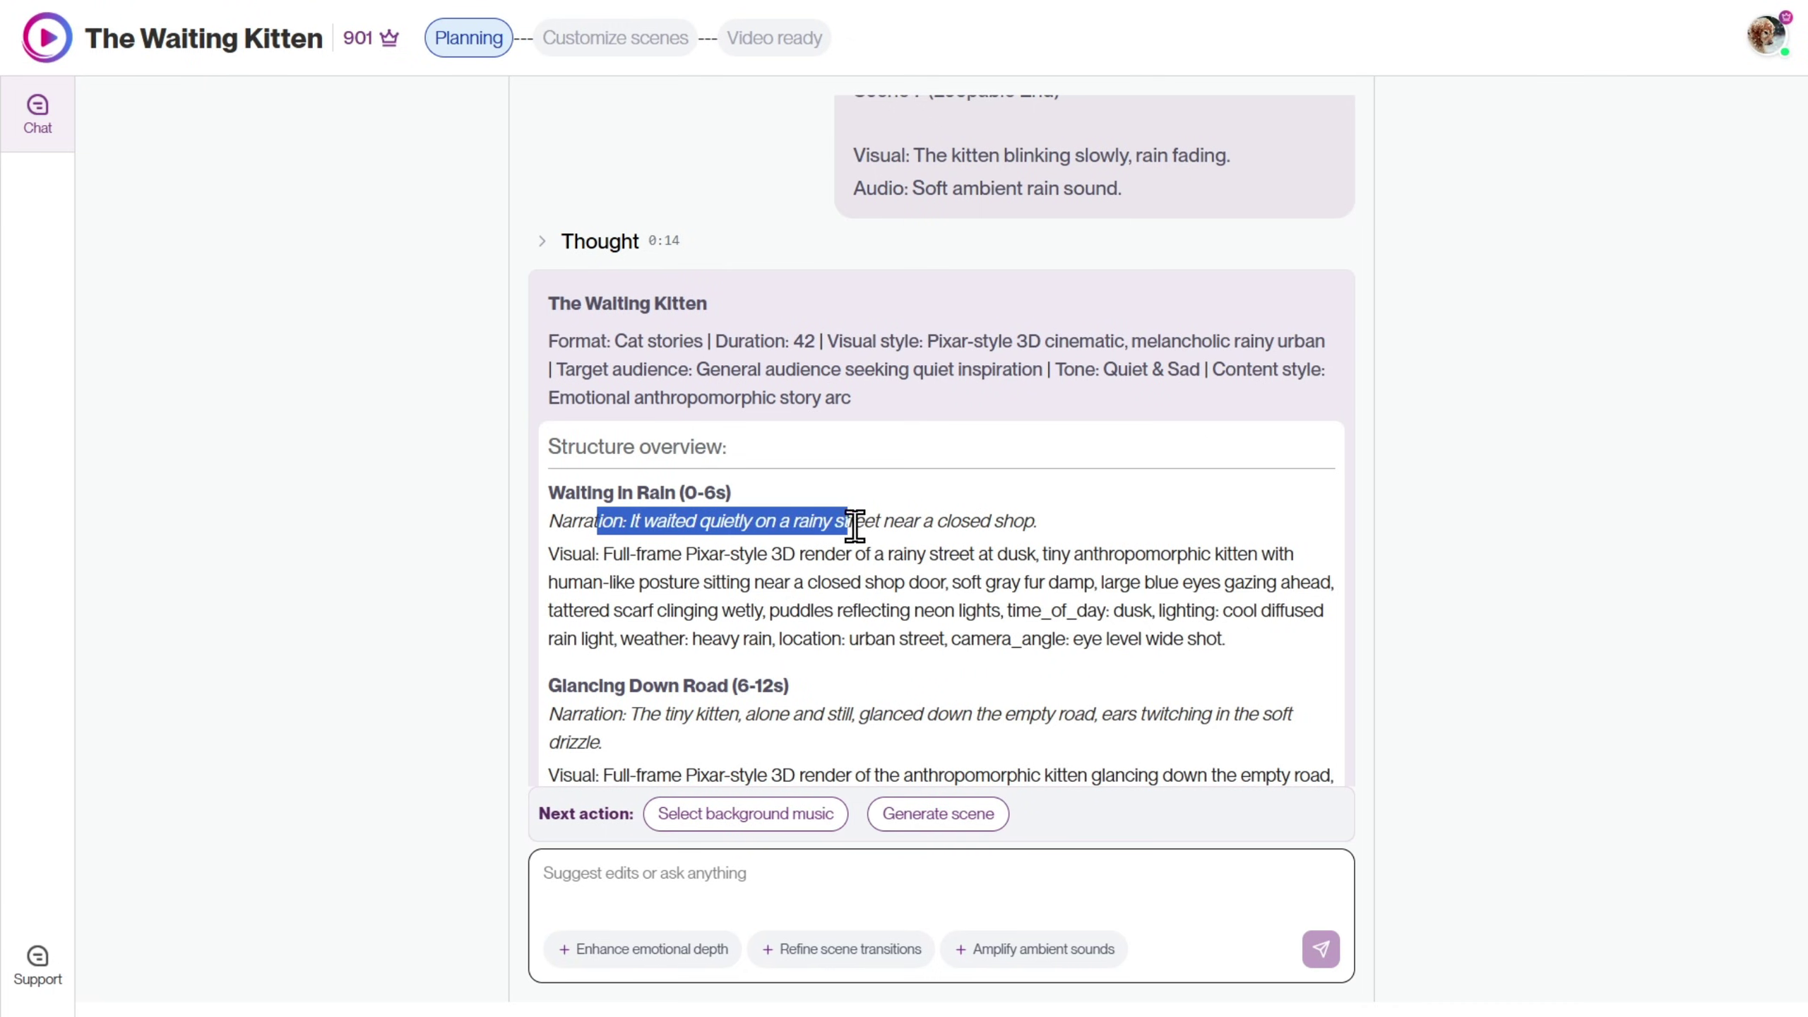
pyautogui.moveTo(855, 525); pyautogui.dragTo(856, 527)
pyautogui.click(923, 643)
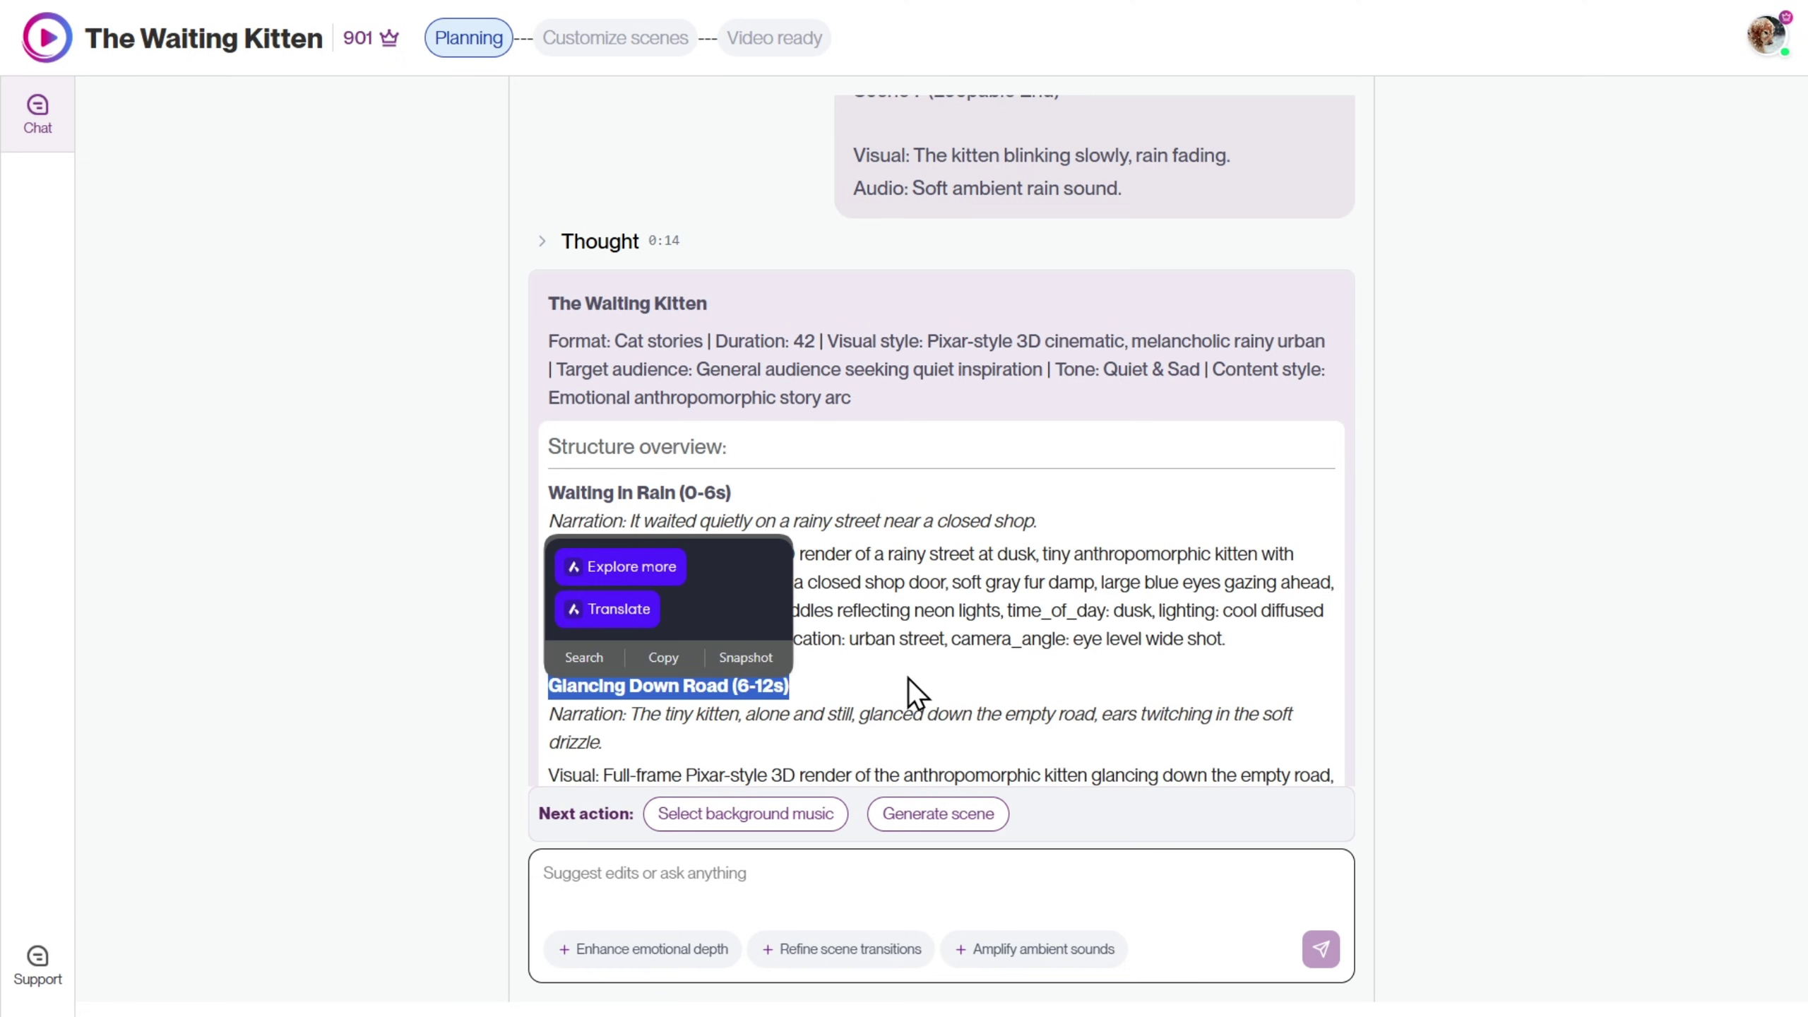
pyautogui.scroll(-10, 876, 676)
pyautogui.scroll(-3, 818, 595)
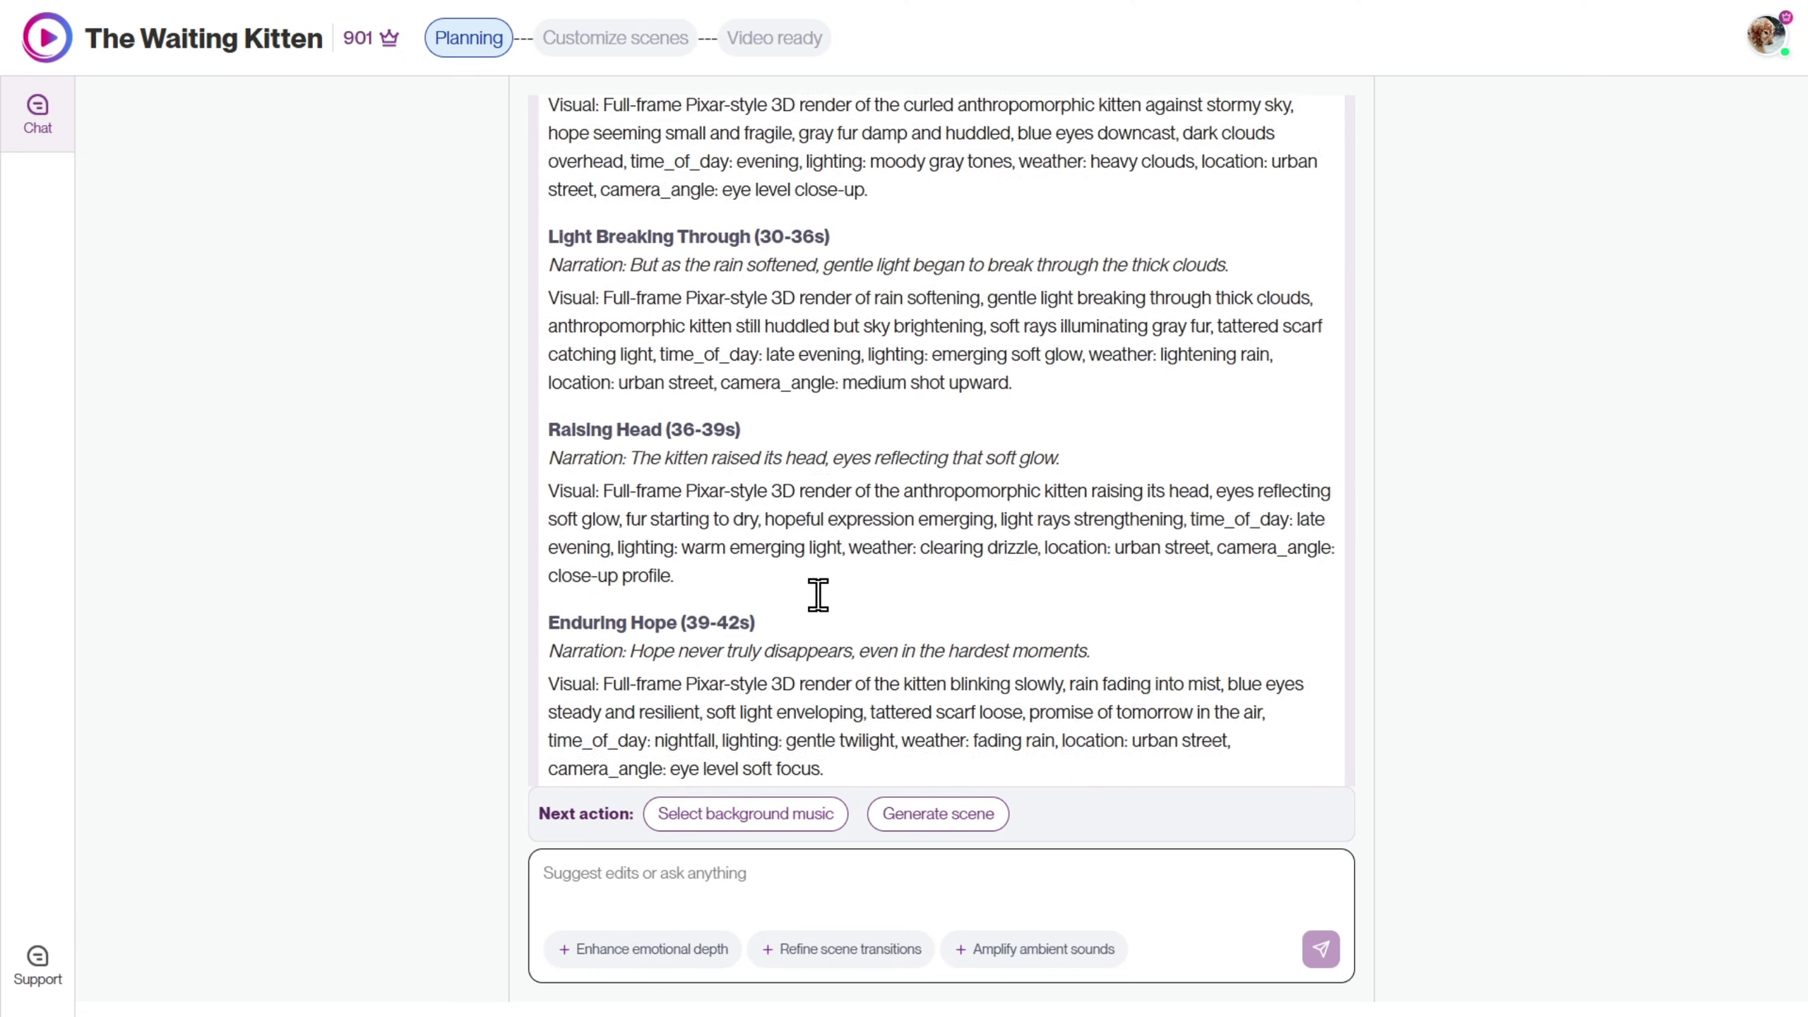
pyautogui.scroll(-2, 818, 595)
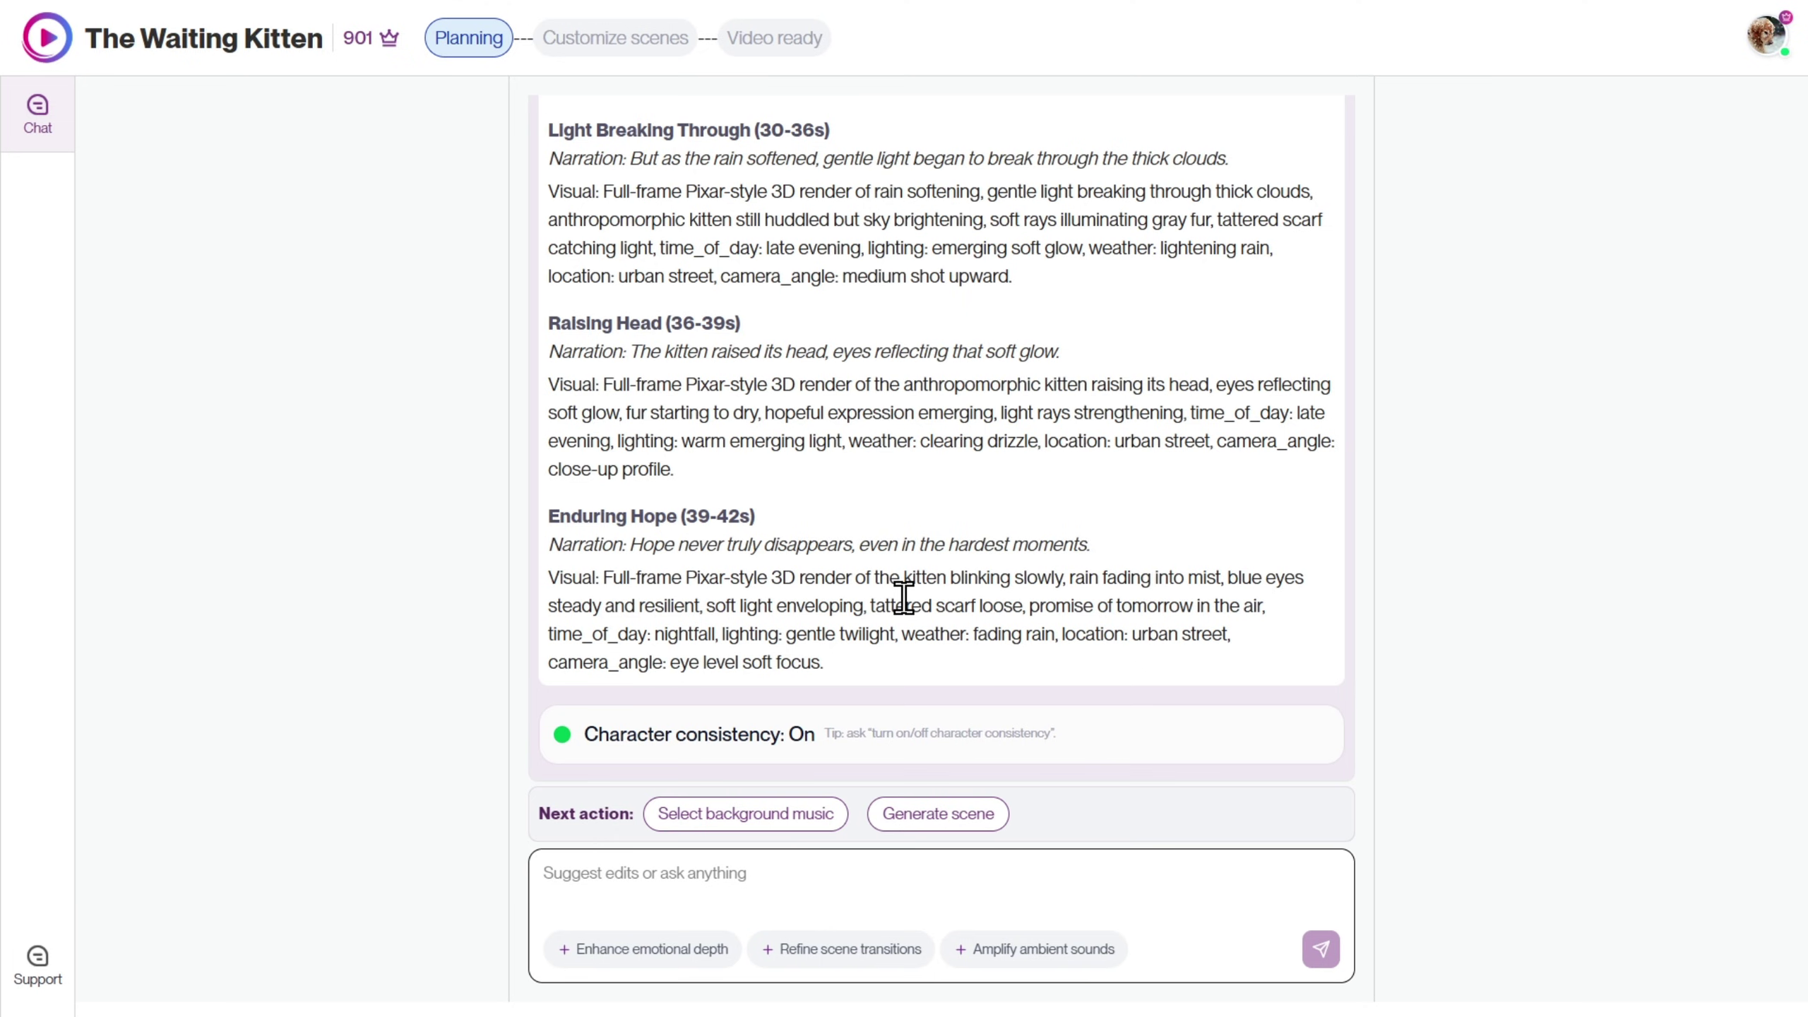
pyautogui.scroll(1, 903, 597)
pyautogui.scroll(3, 903, 596)
# Ask the assistant in chat to 'make it to 15 seconds'.
pyautogui.scroll(1, 904, 597)
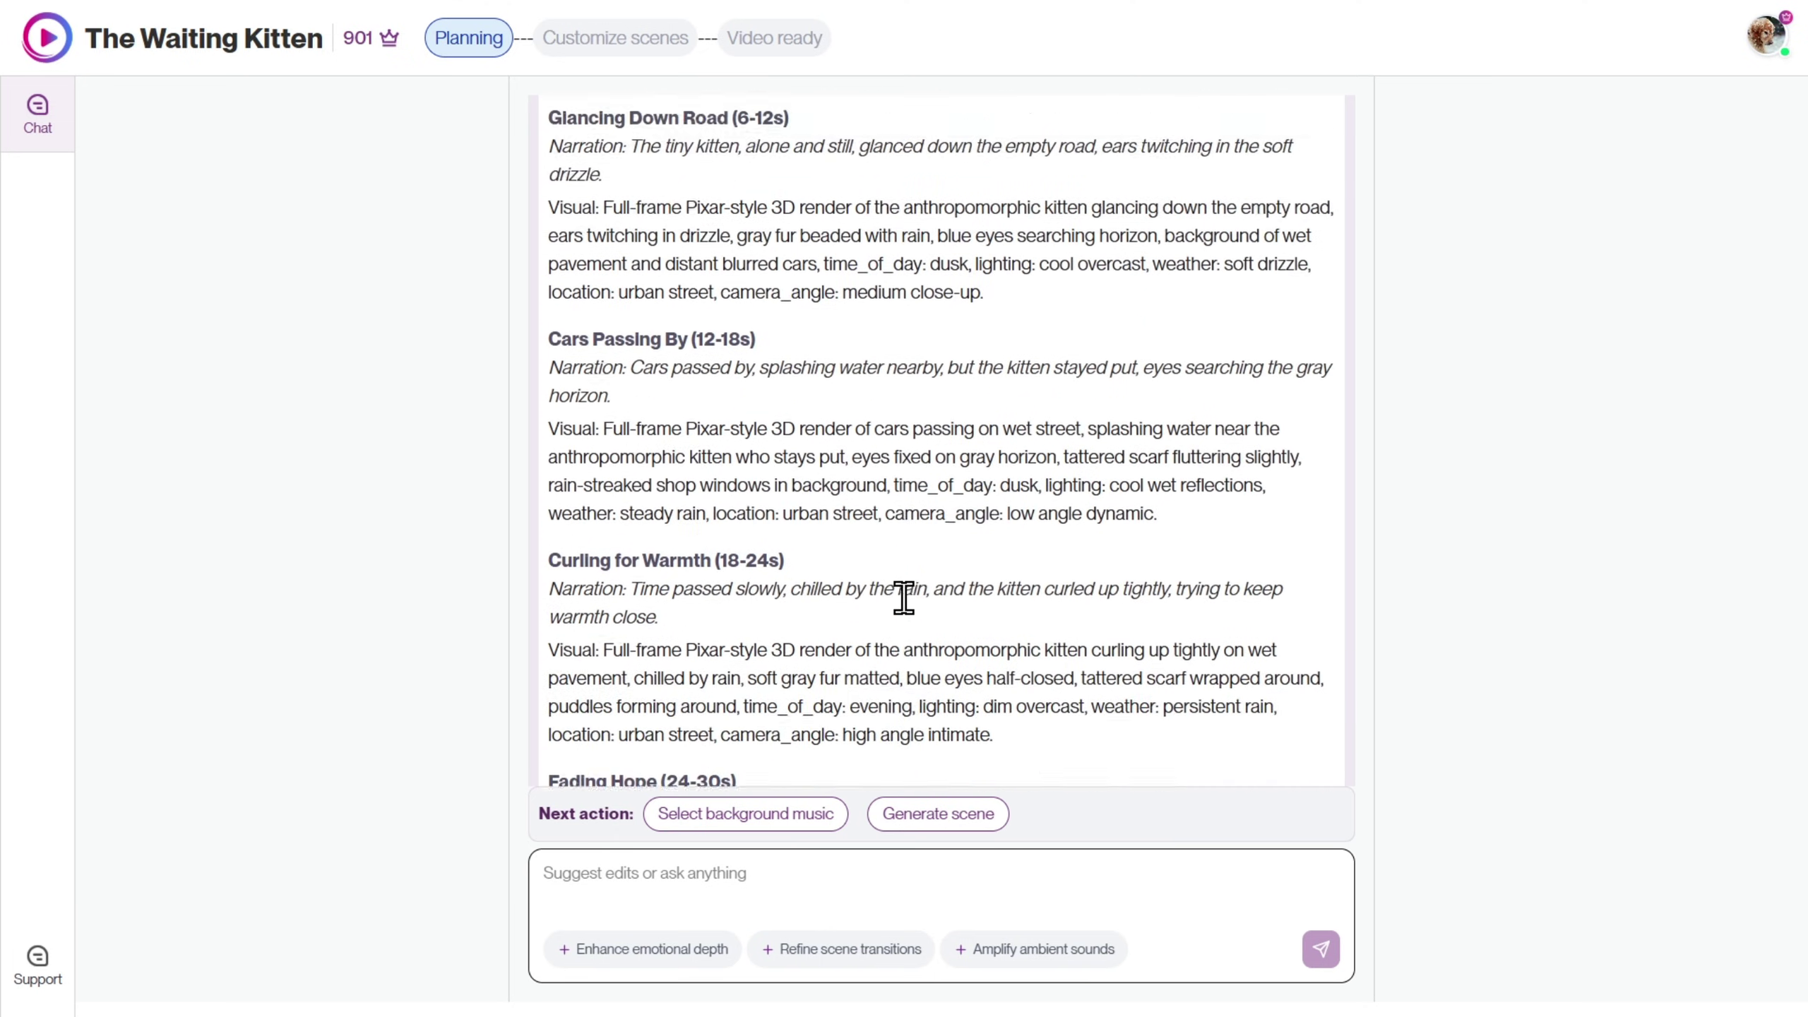
pyautogui.scroll(5, 903, 597)
pyautogui.scroll(5, 904, 597)
pyautogui.scroll(3, 903, 597)
pyautogui.write('make')
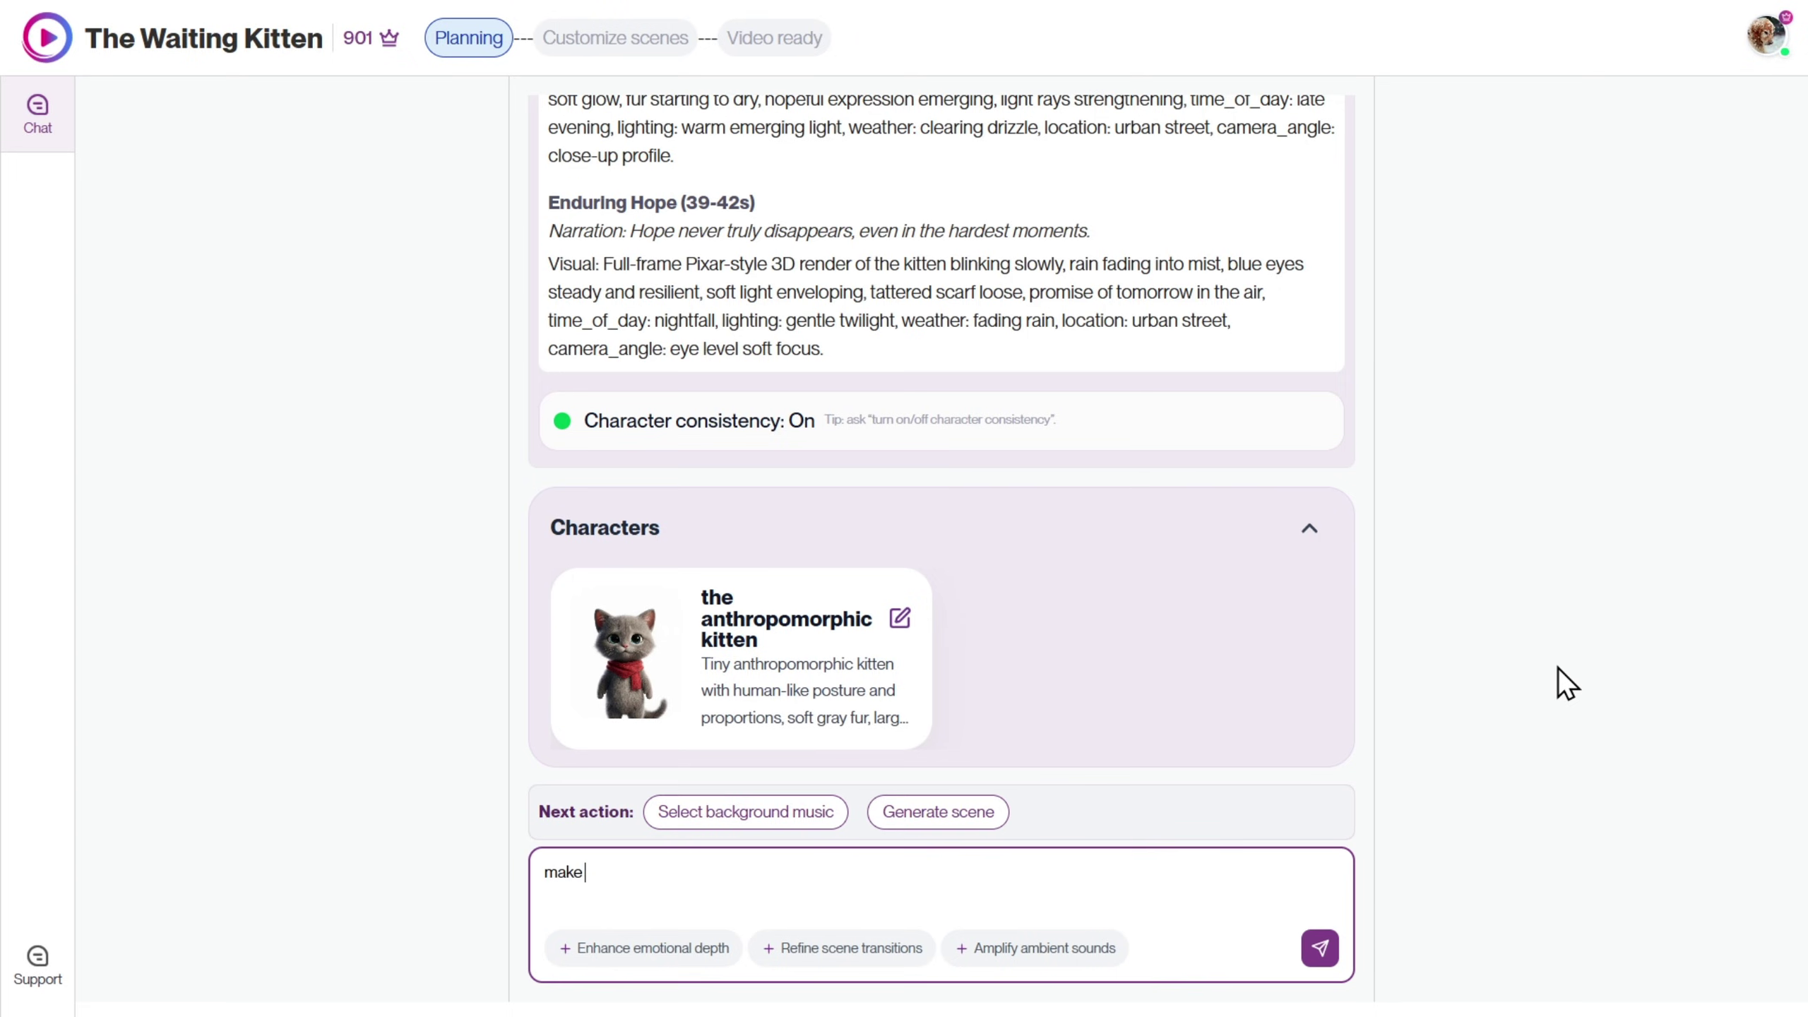
pyautogui.write('conds')
pyautogui.press('Return')
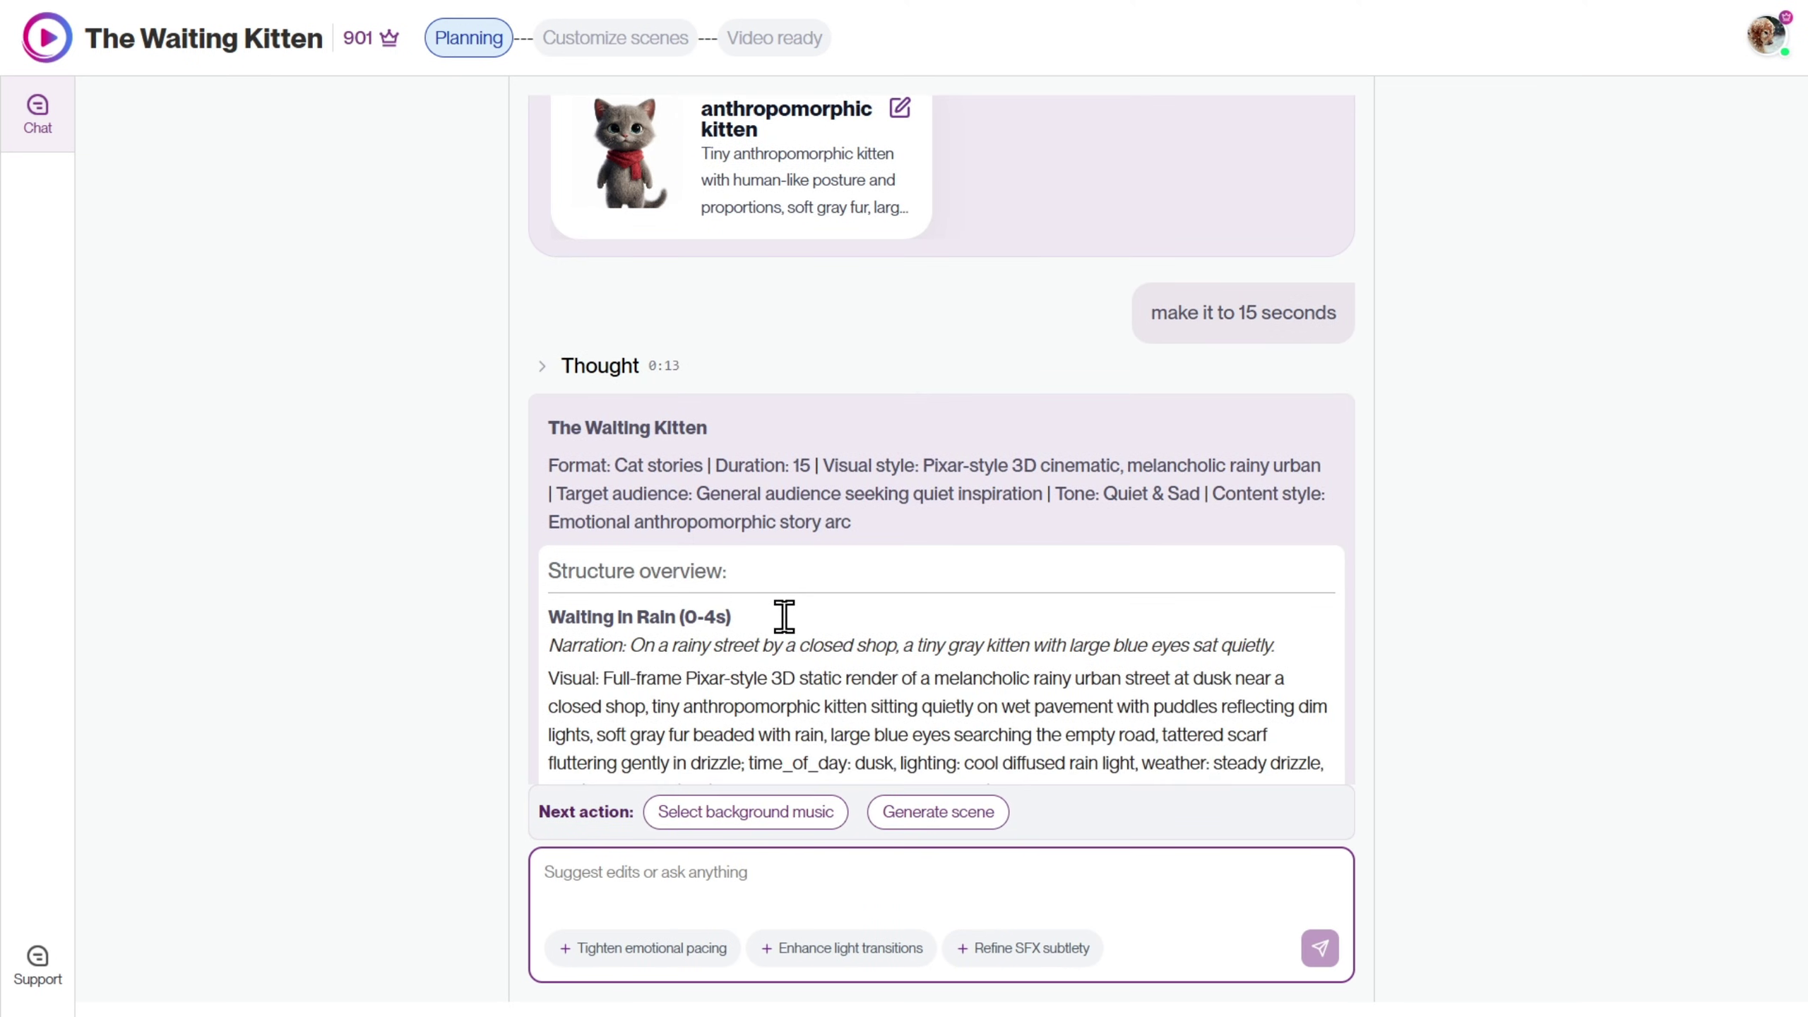
# Review the revised four-scene plan, from Waiting in Rain to Hope Emerging.
pyautogui.moveTo(643, 531); pyautogui.dragTo(1018, 683)
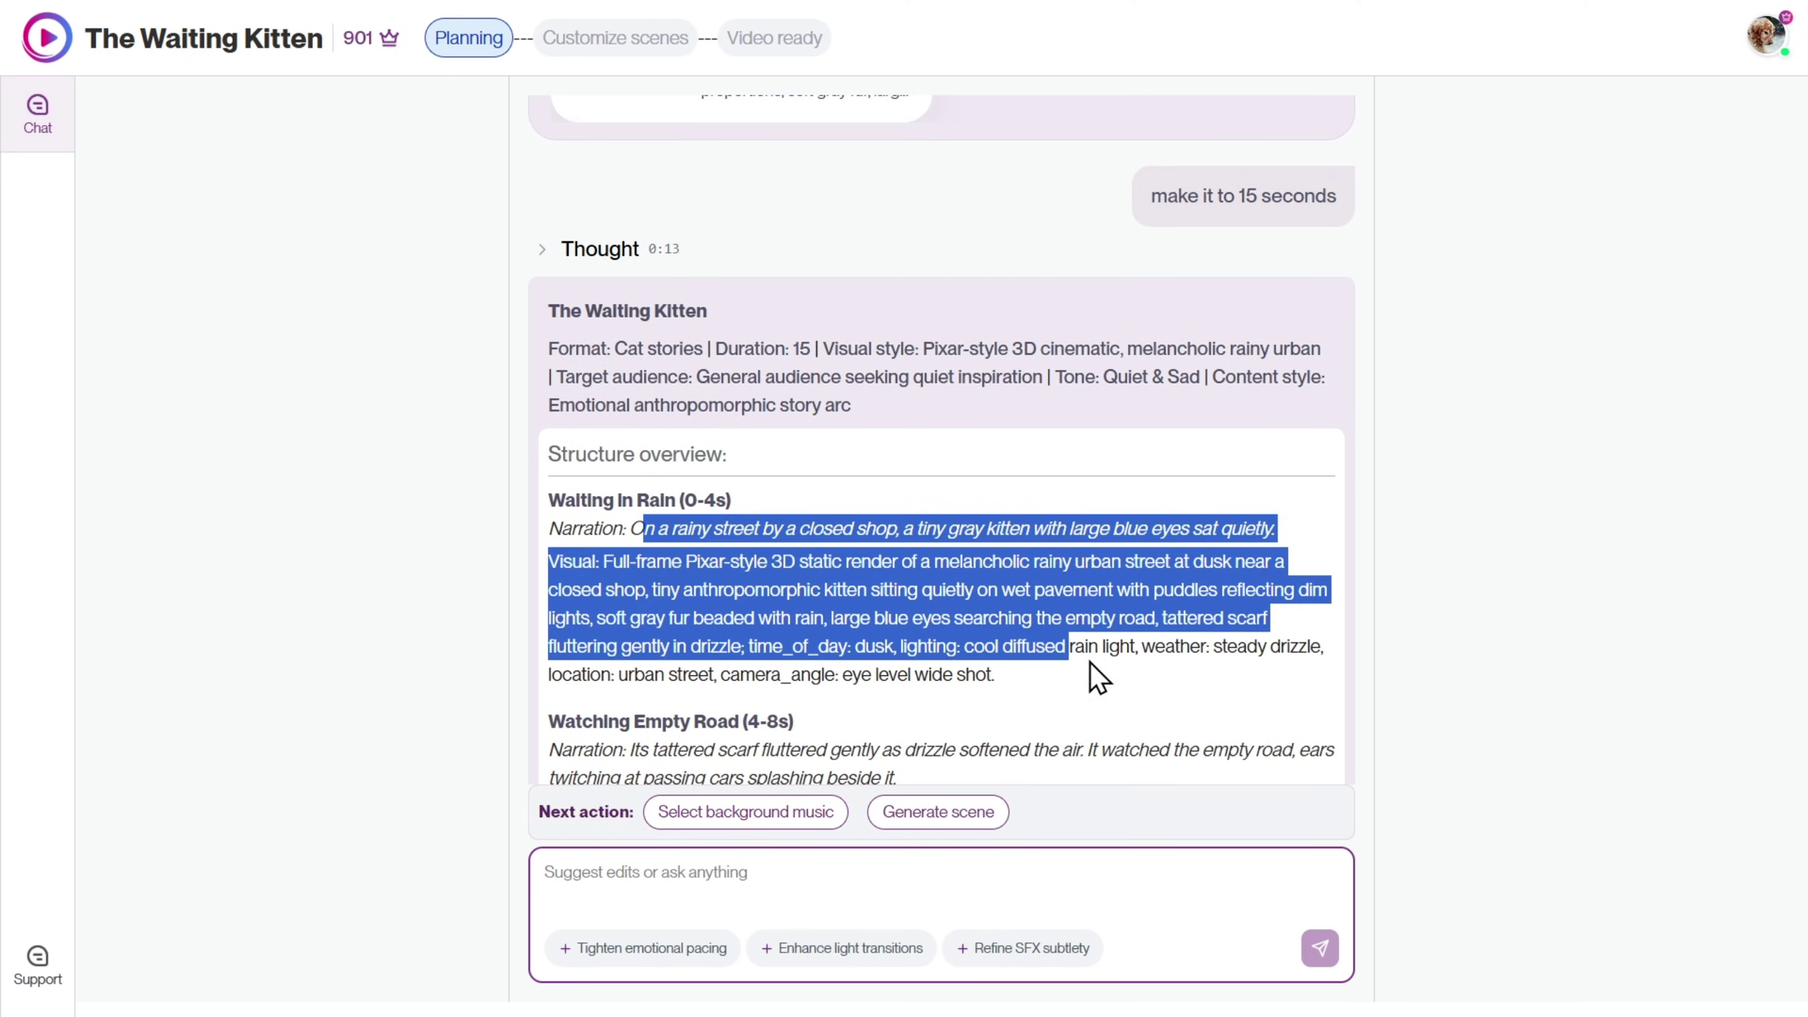
pyautogui.click(1061, 673)
pyautogui.scroll(-5, 1068, 634)
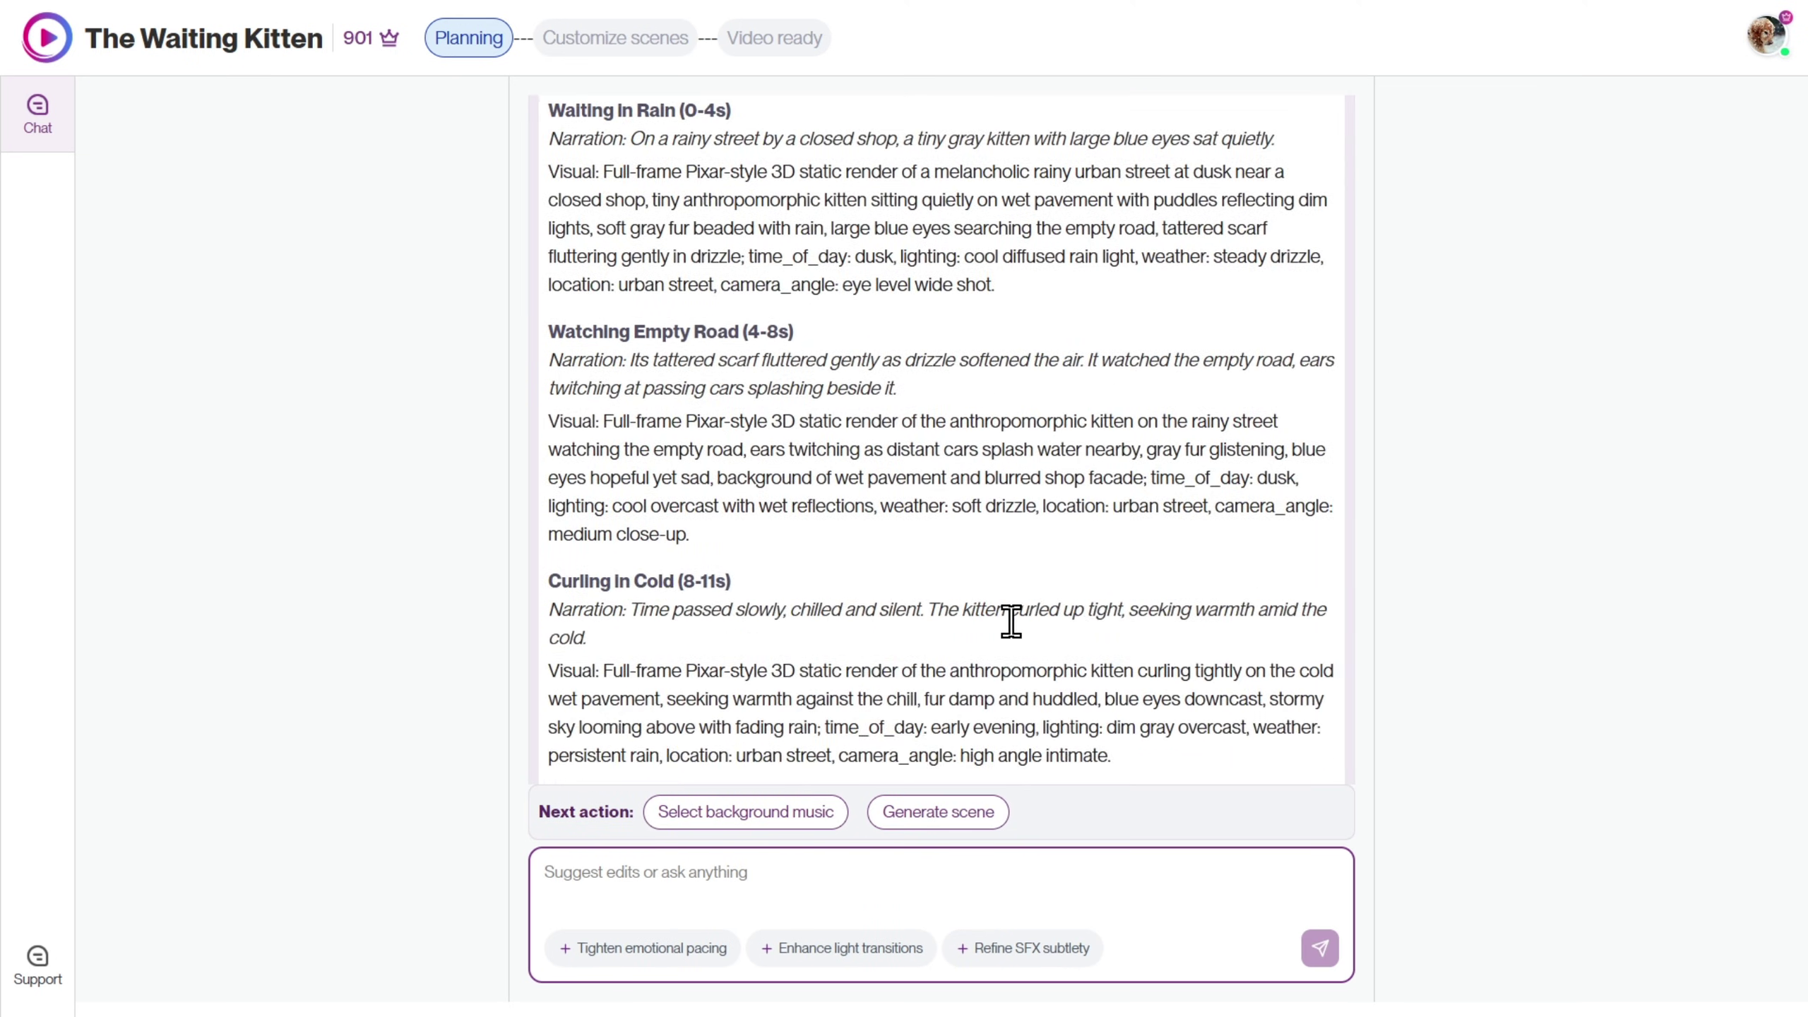
pyautogui.scroll(-1, 925, 627)
pyautogui.scroll(-3, 819, 635)
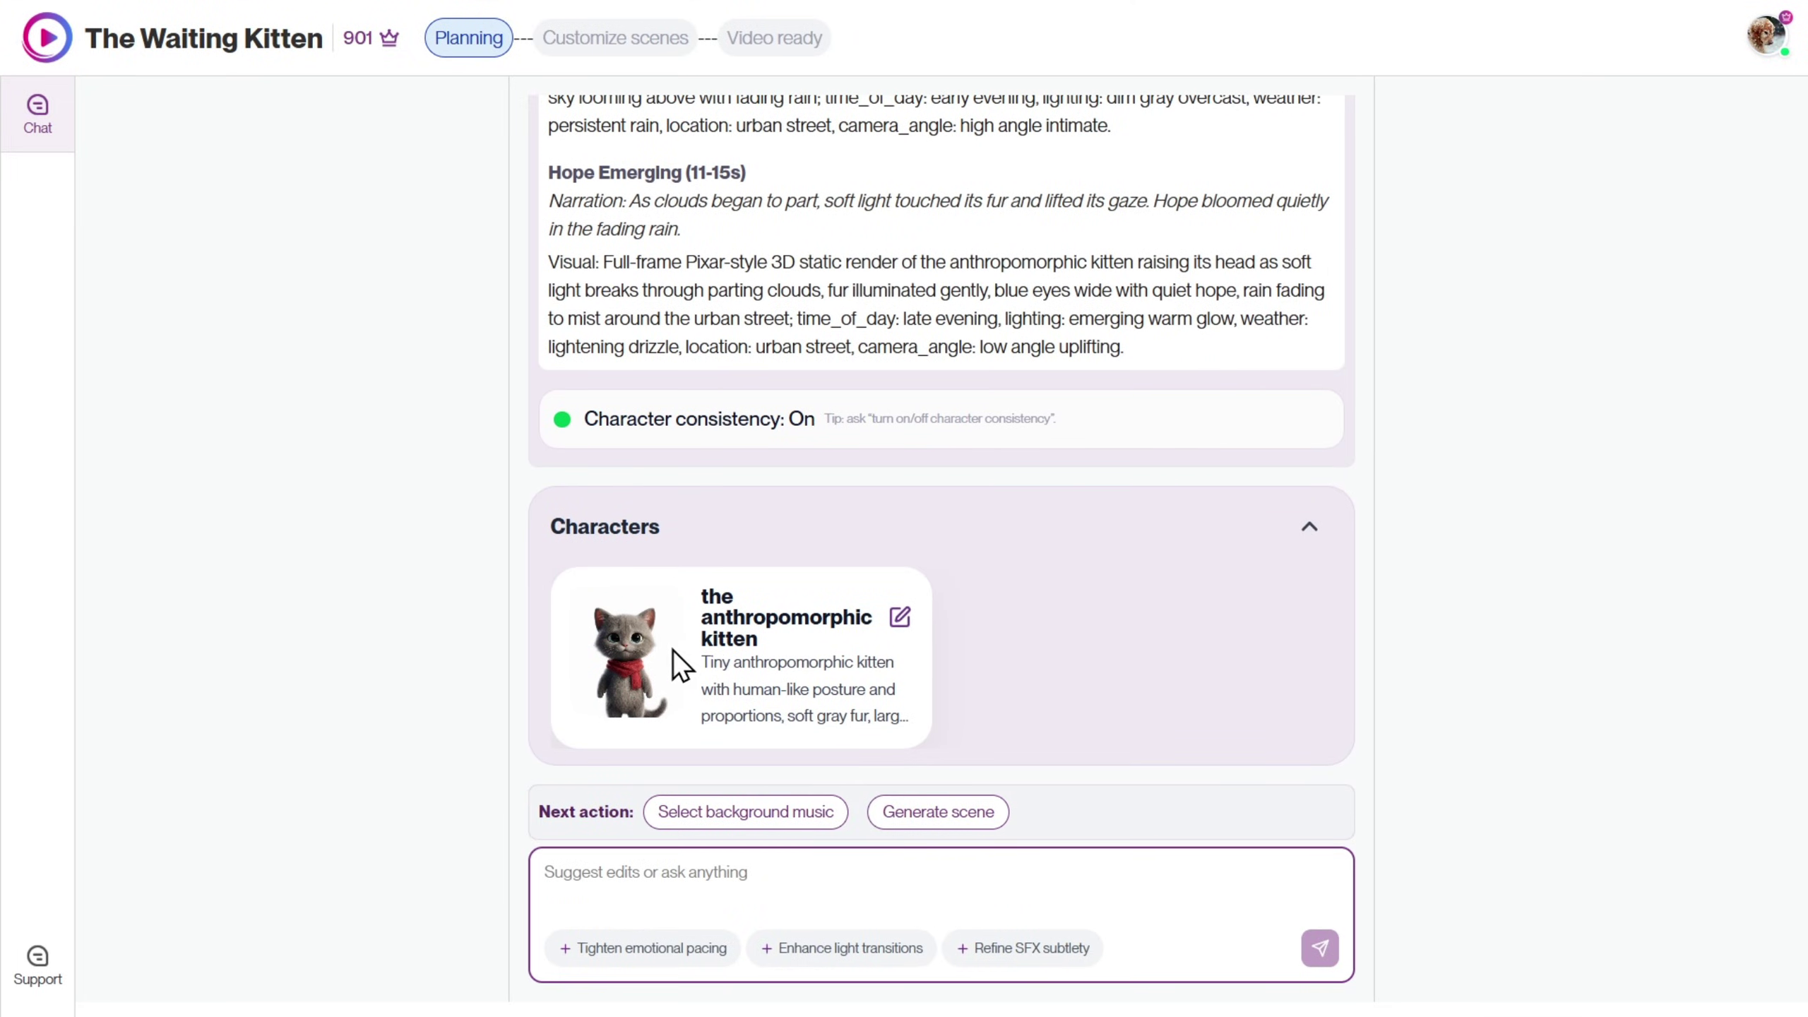
pyautogui.click(902, 618)
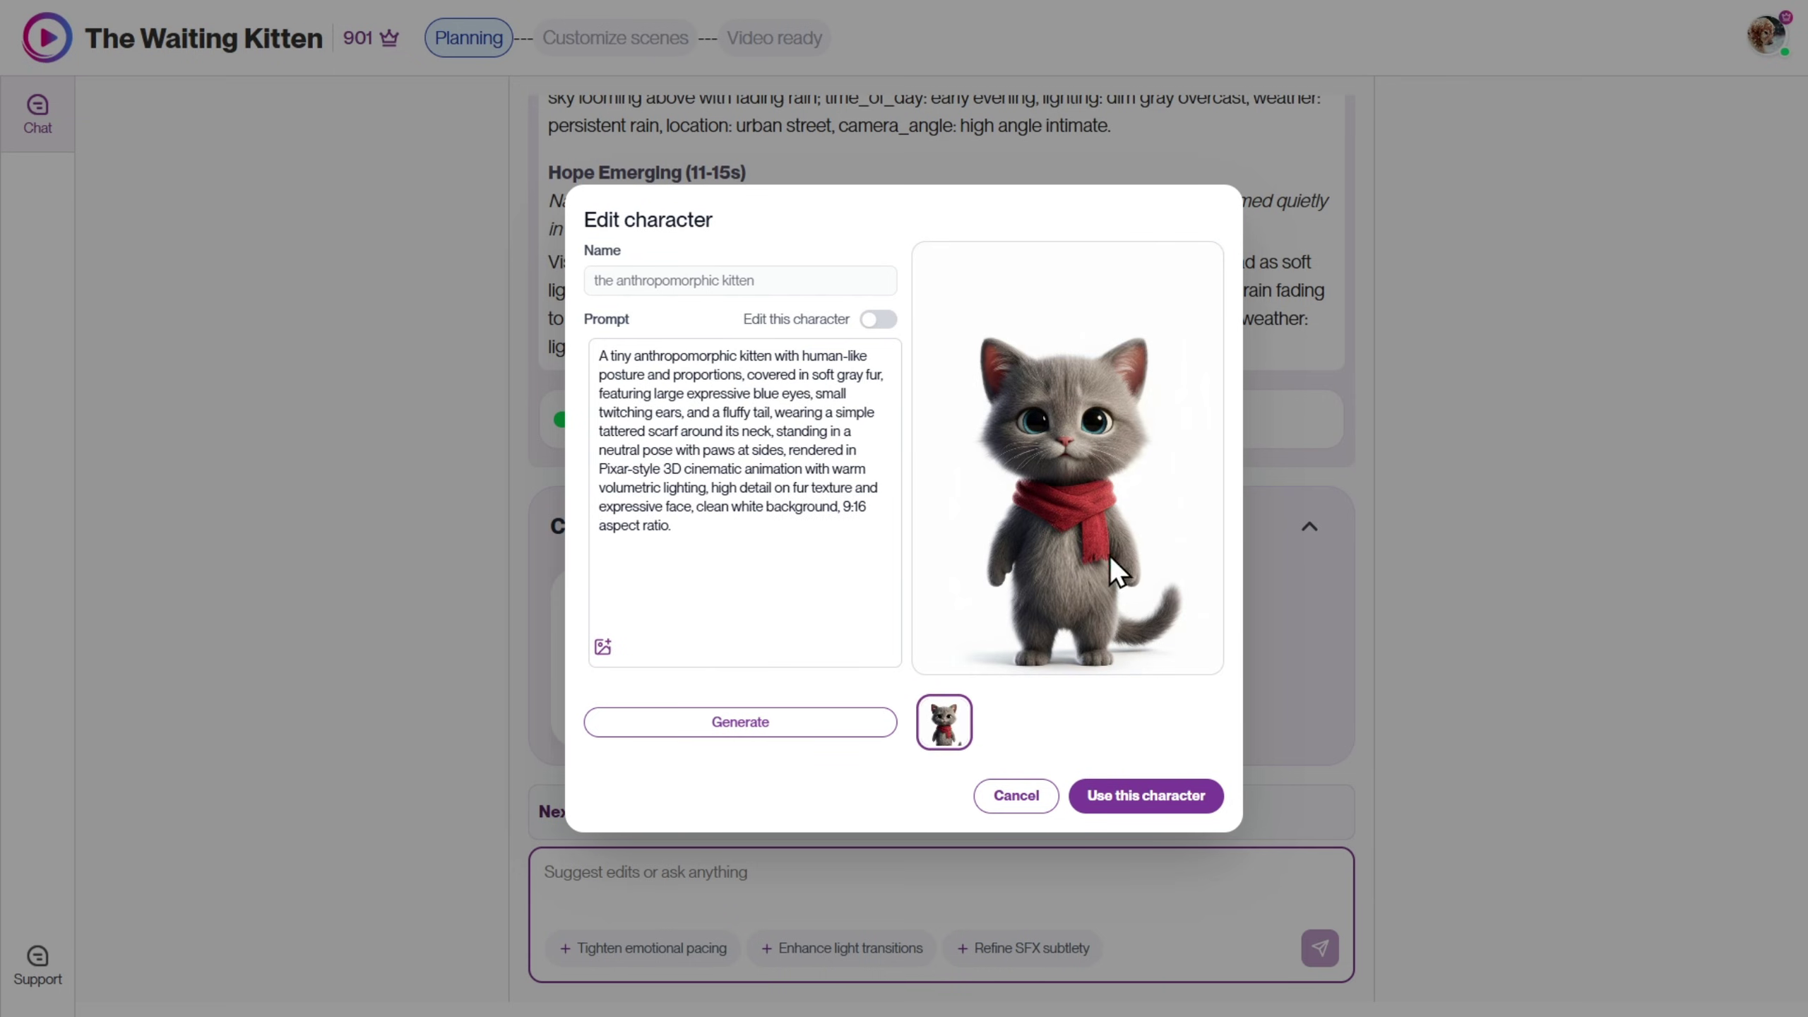
pyautogui.click(1016, 795)
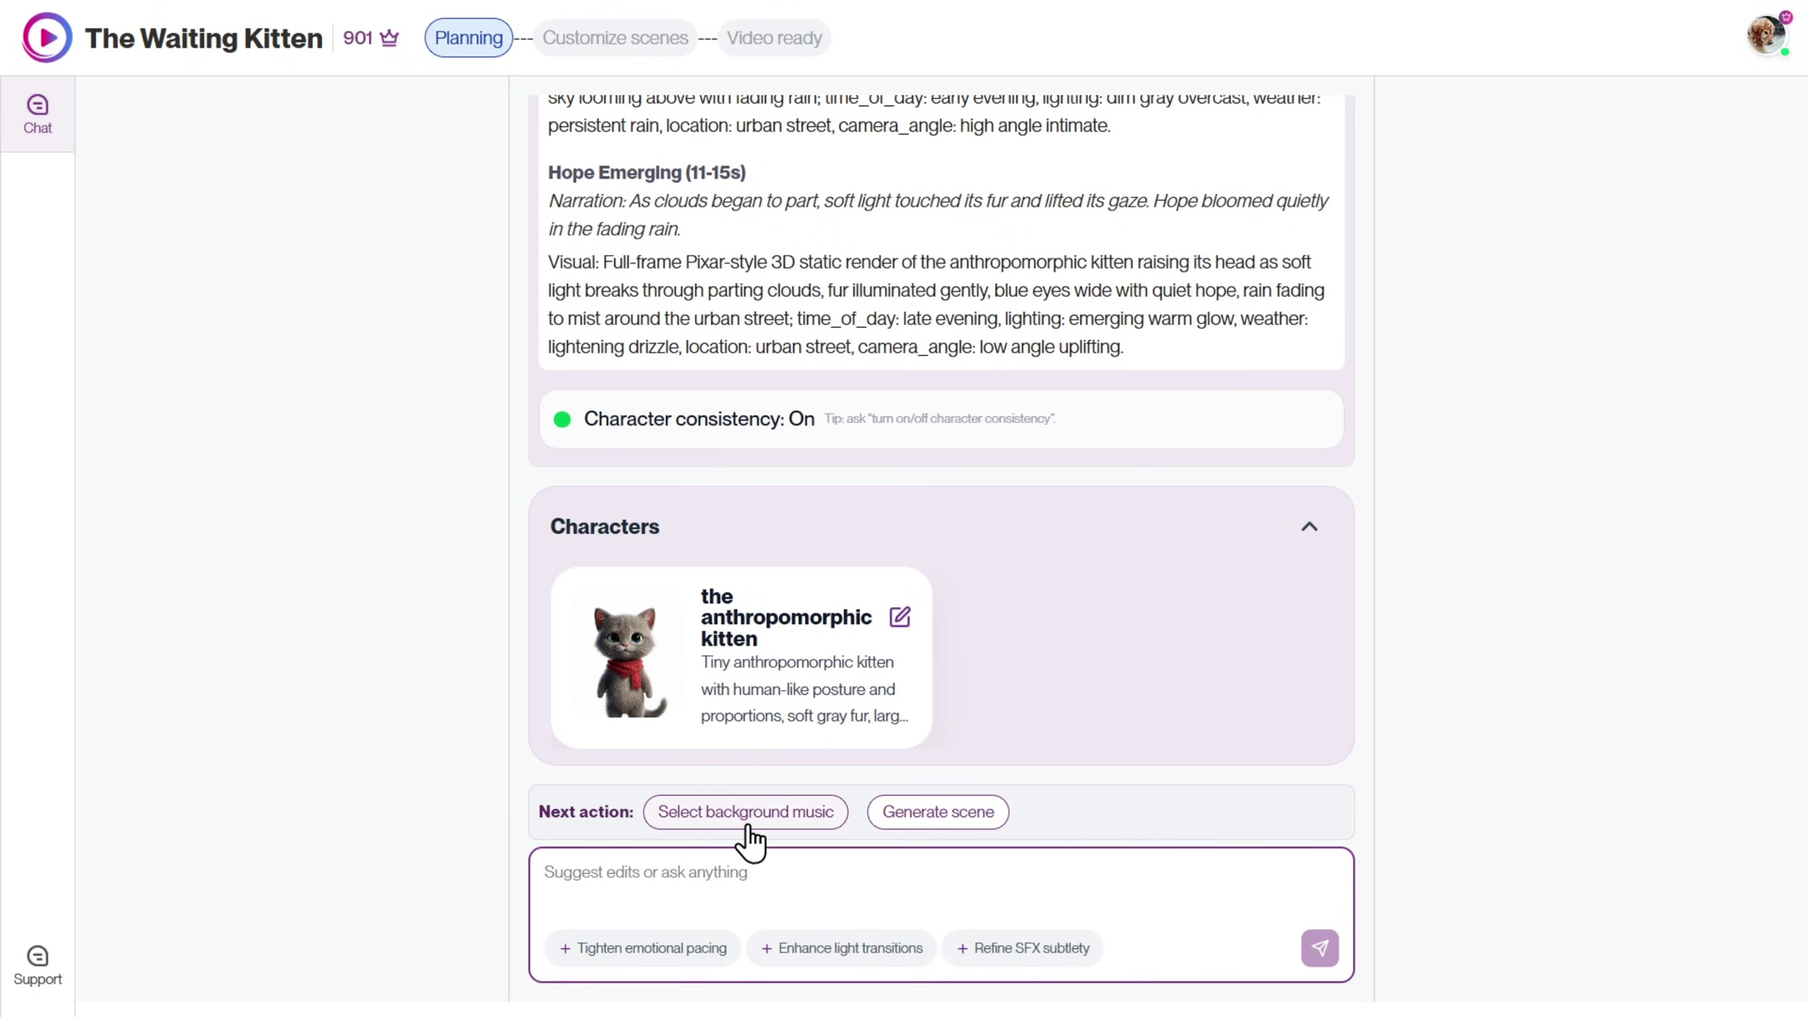
# Pick Melancholy Harmonies from the background music list and check it appears in the plan.
pyautogui.click(699, 813)
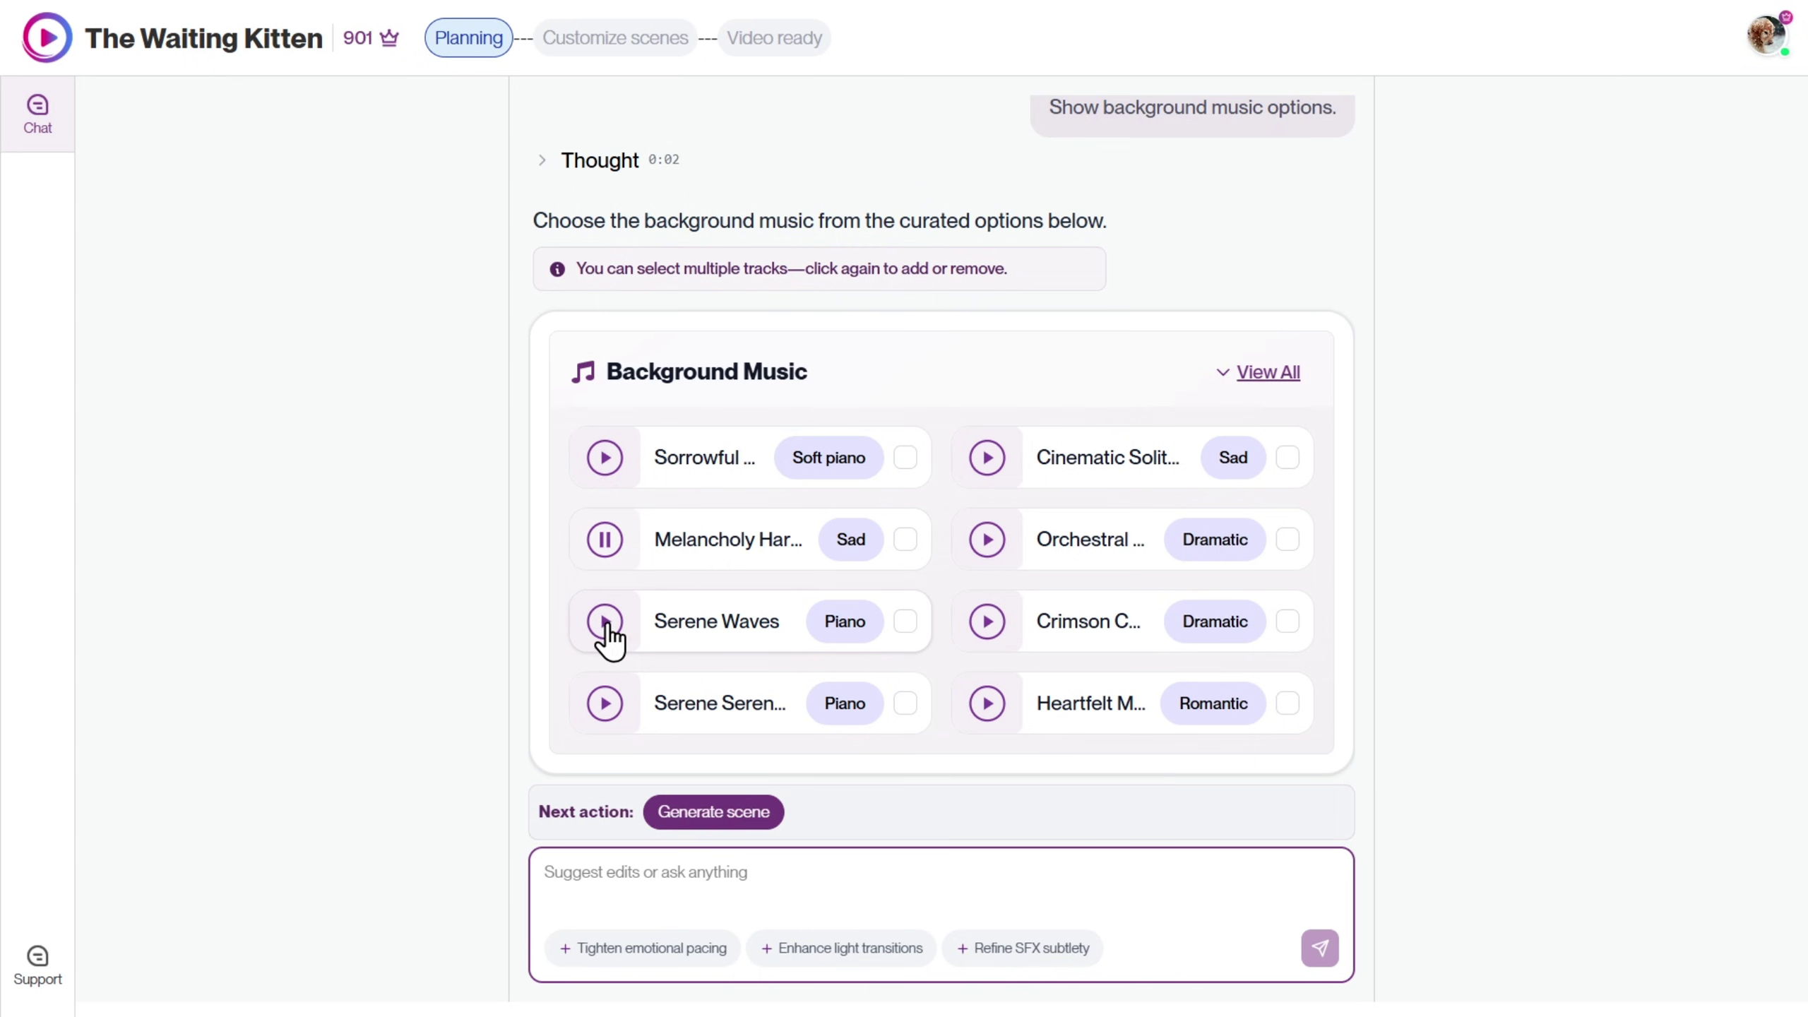
pyautogui.click(740, 539)
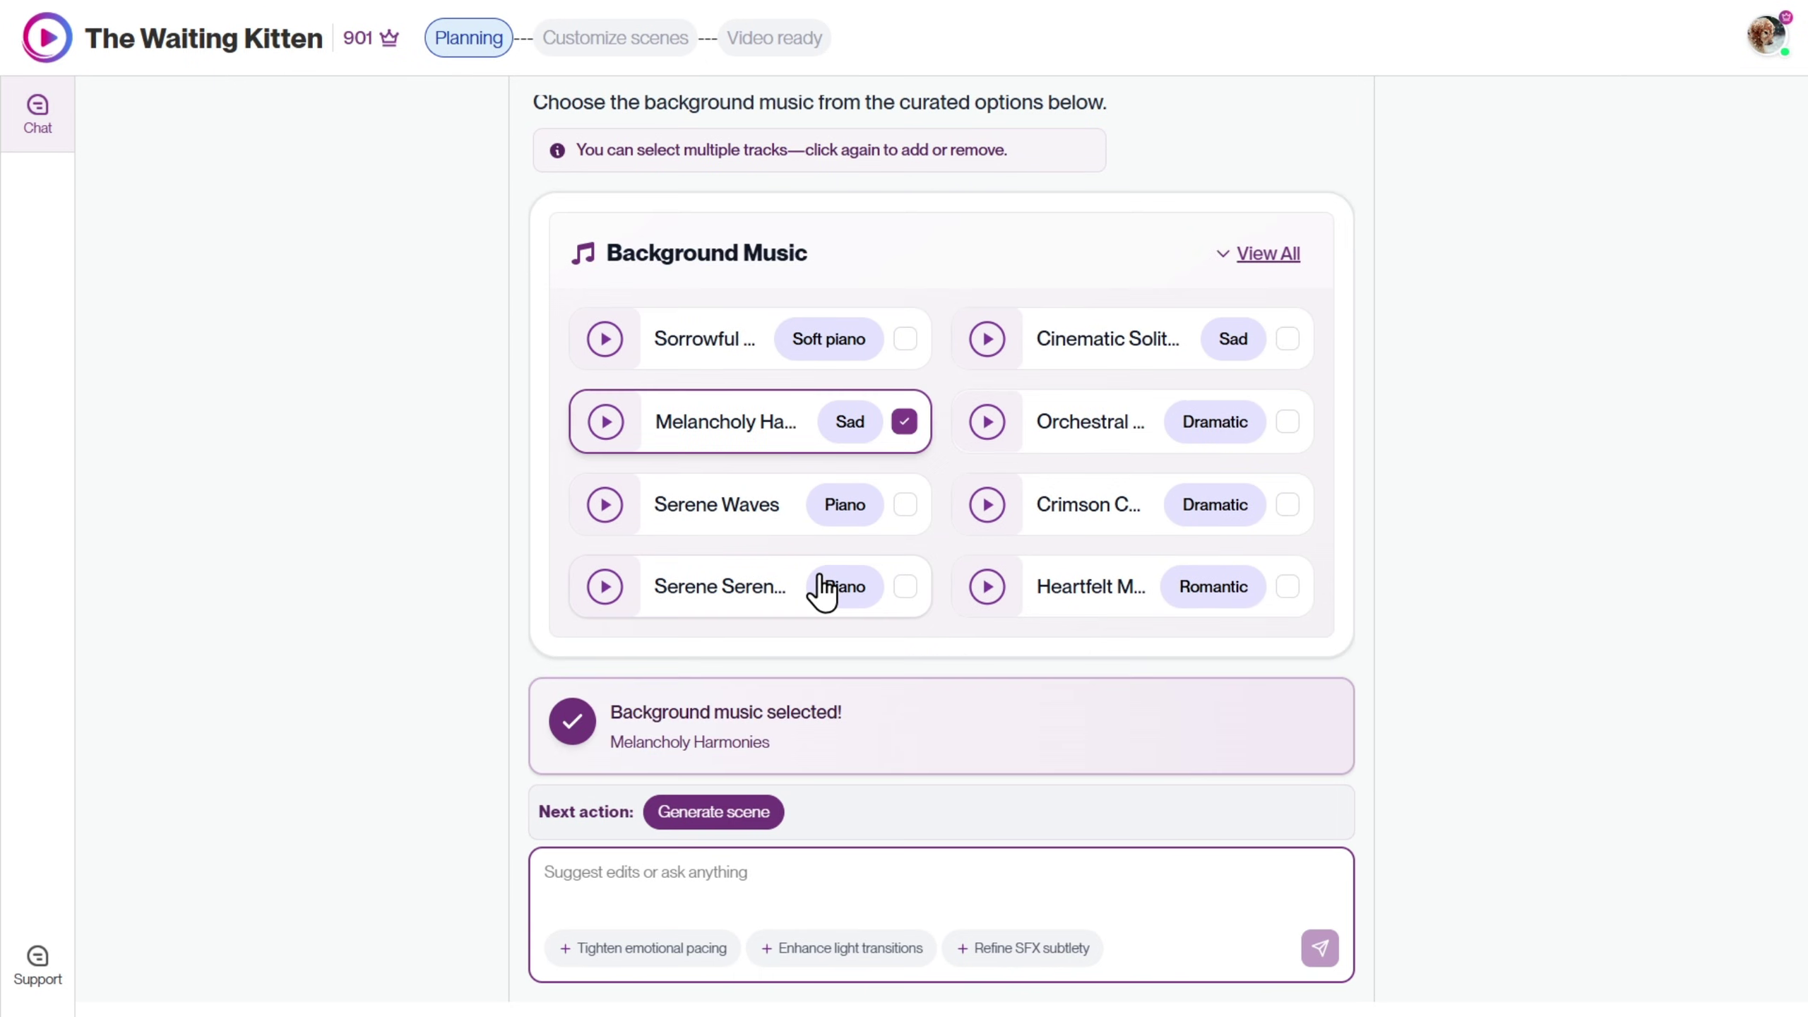
pyautogui.scroll(10, 989, 779)
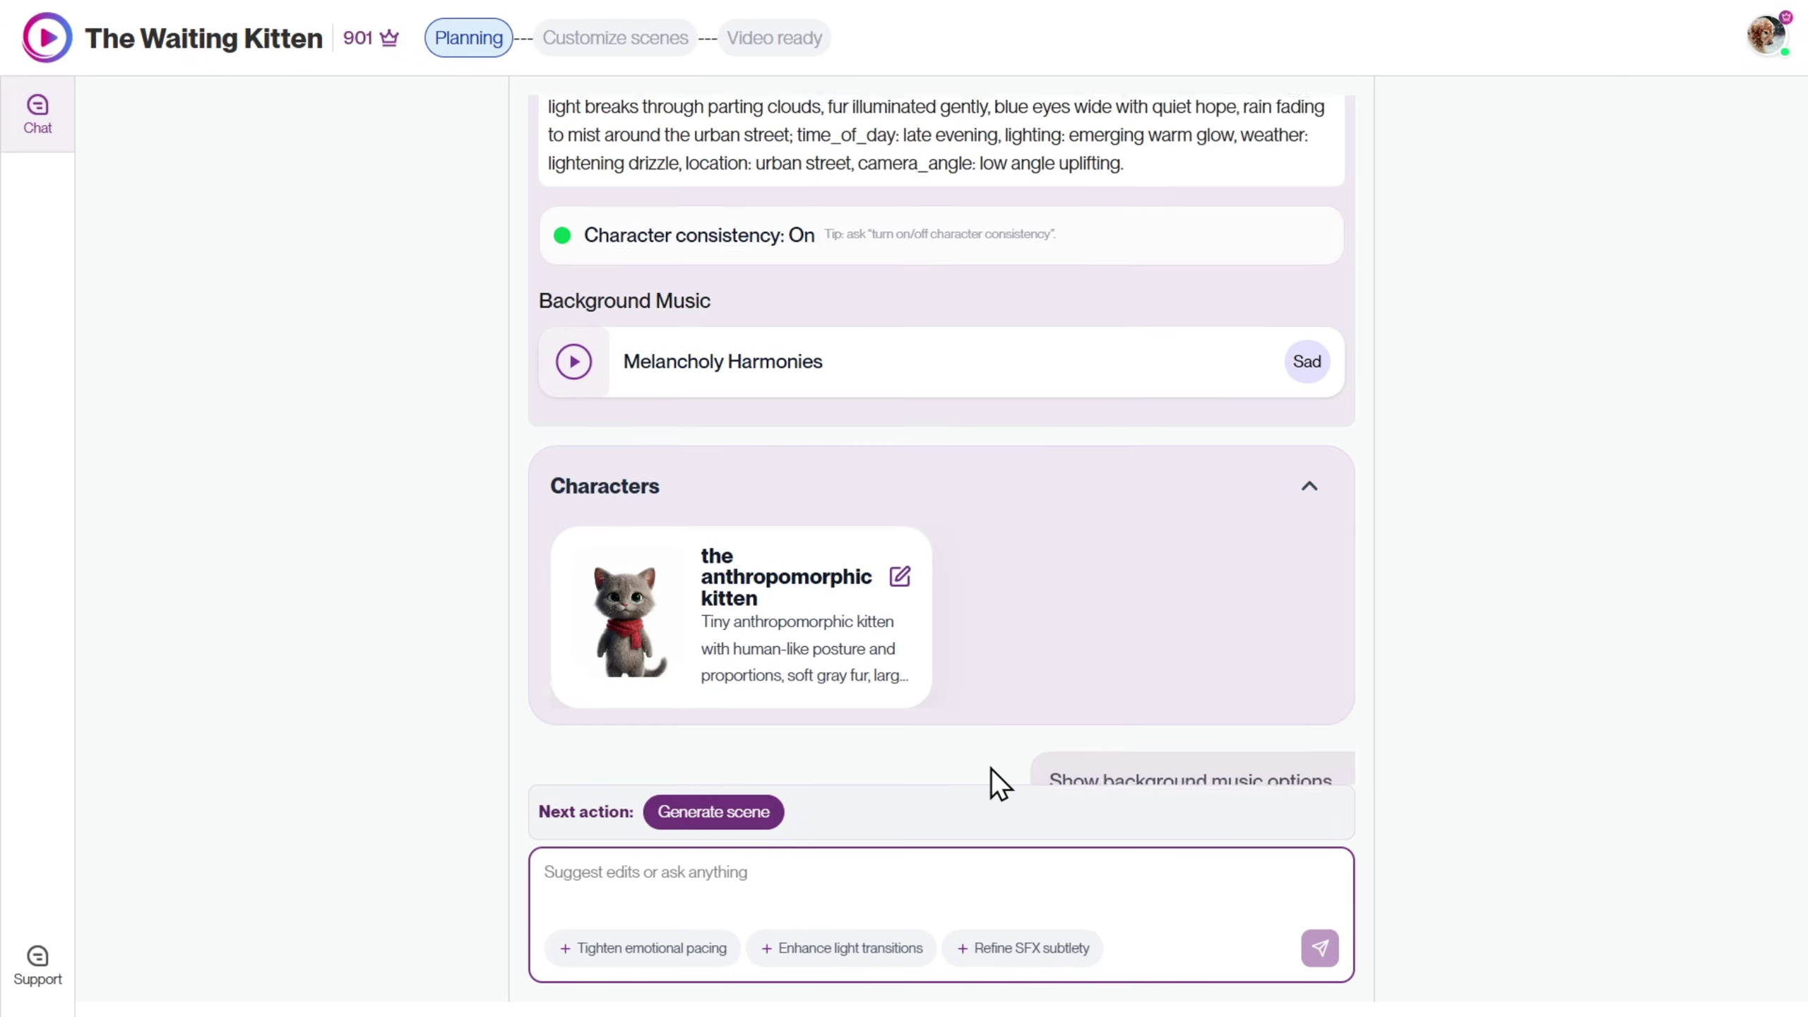
pyautogui.scroll(5, 989, 751)
pyautogui.scroll(3, 936, 717)
pyautogui.scroll(3, 836, 686)
pyautogui.scroll(-1, 656, 521)
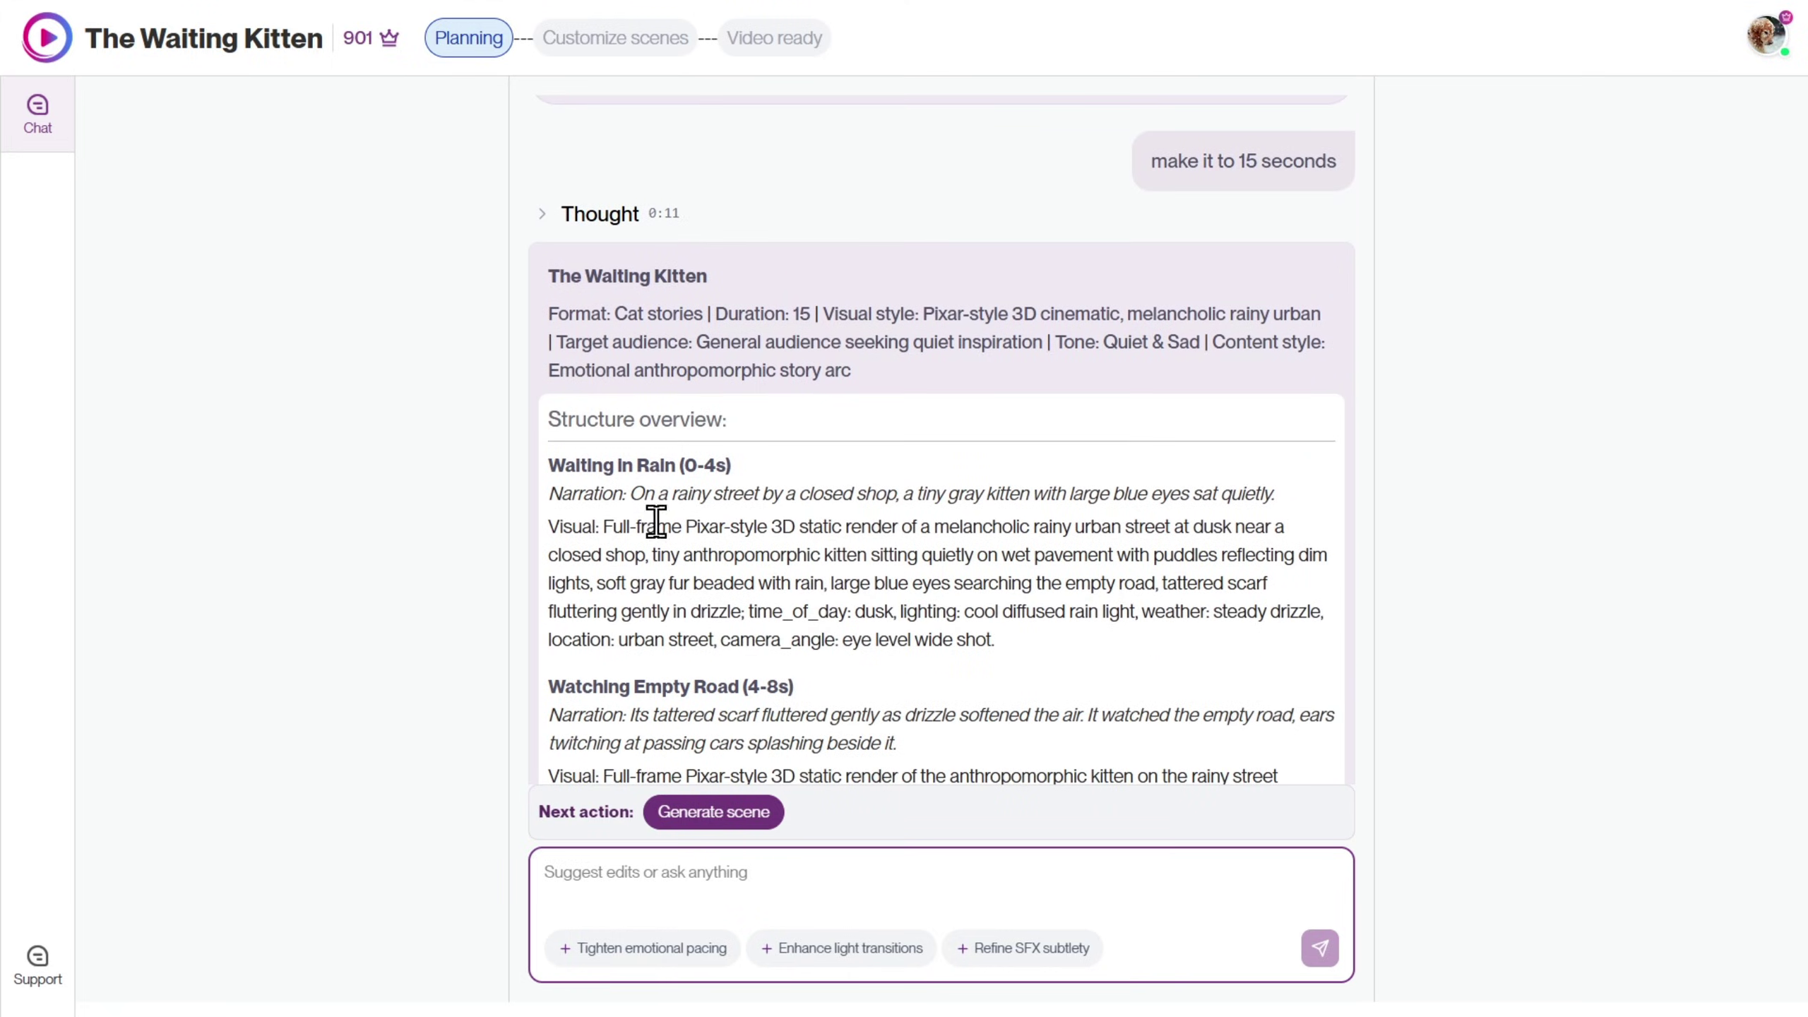
pyautogui.scroll(-20, 875, 515)
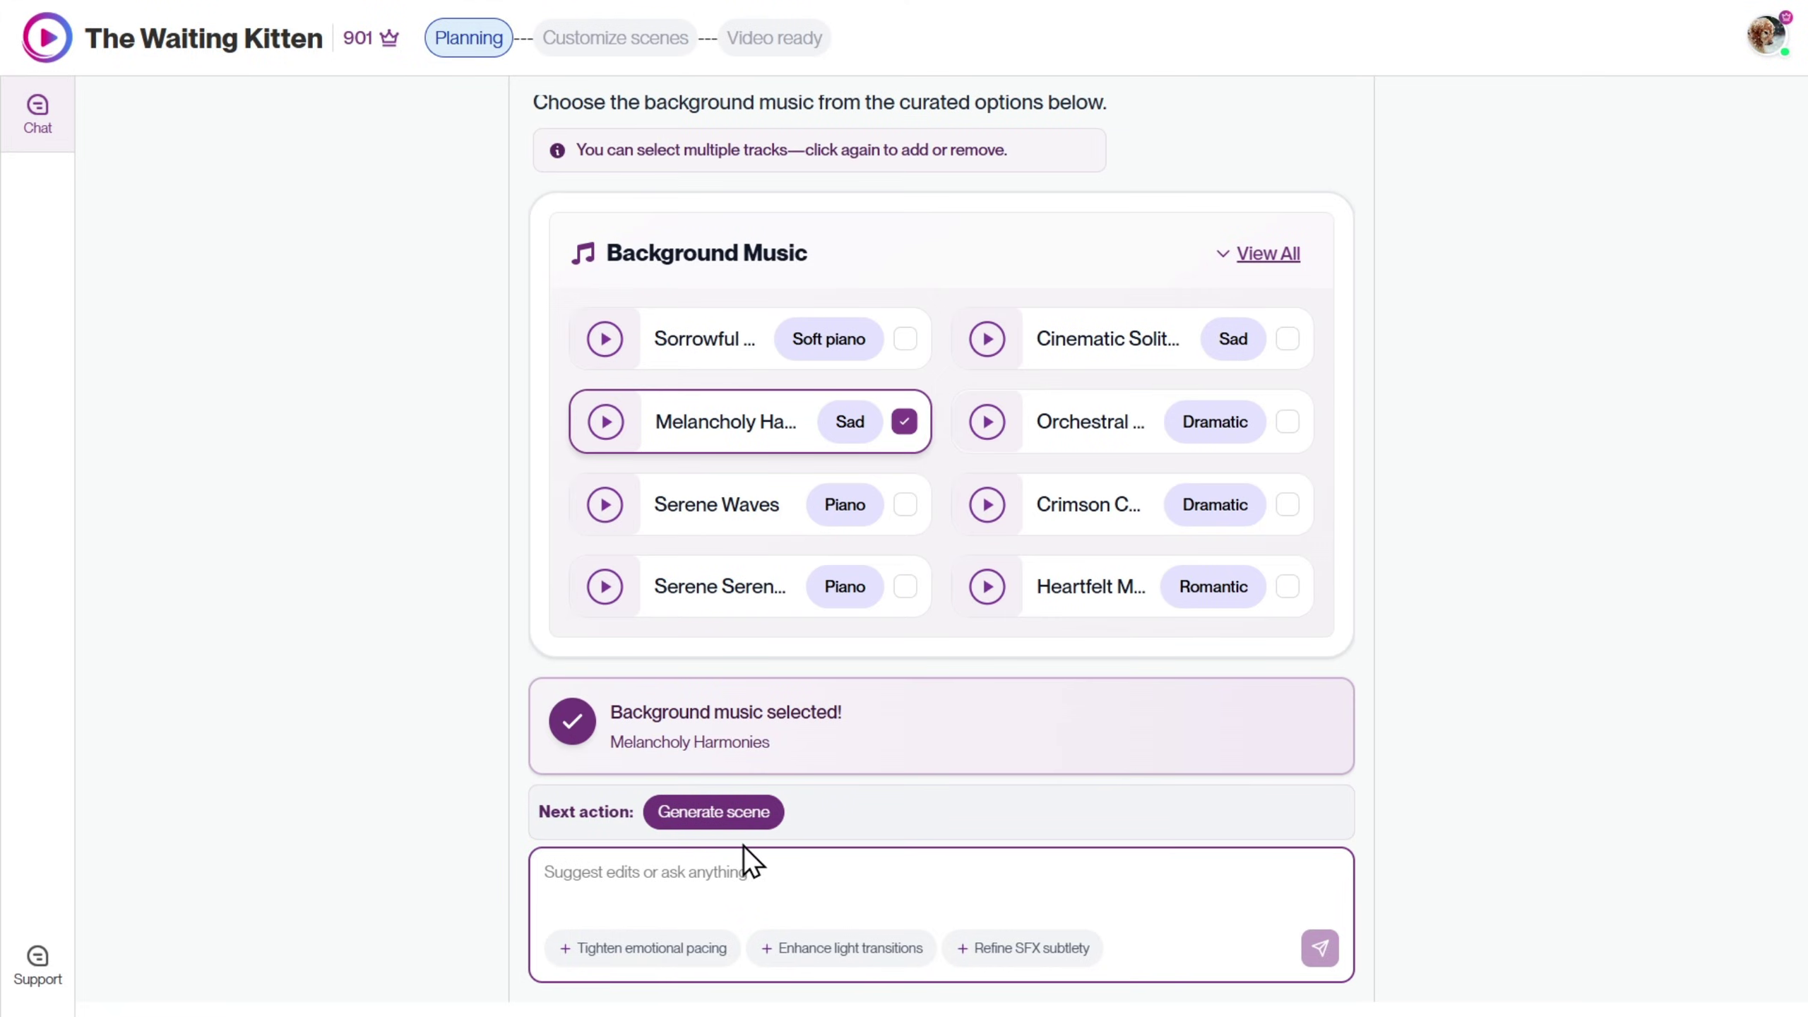
# Run 'Generate scene' to build the four-scene, 15-second timeline opening on the rainy-street kitten.
pyautogui.click(718, 814)
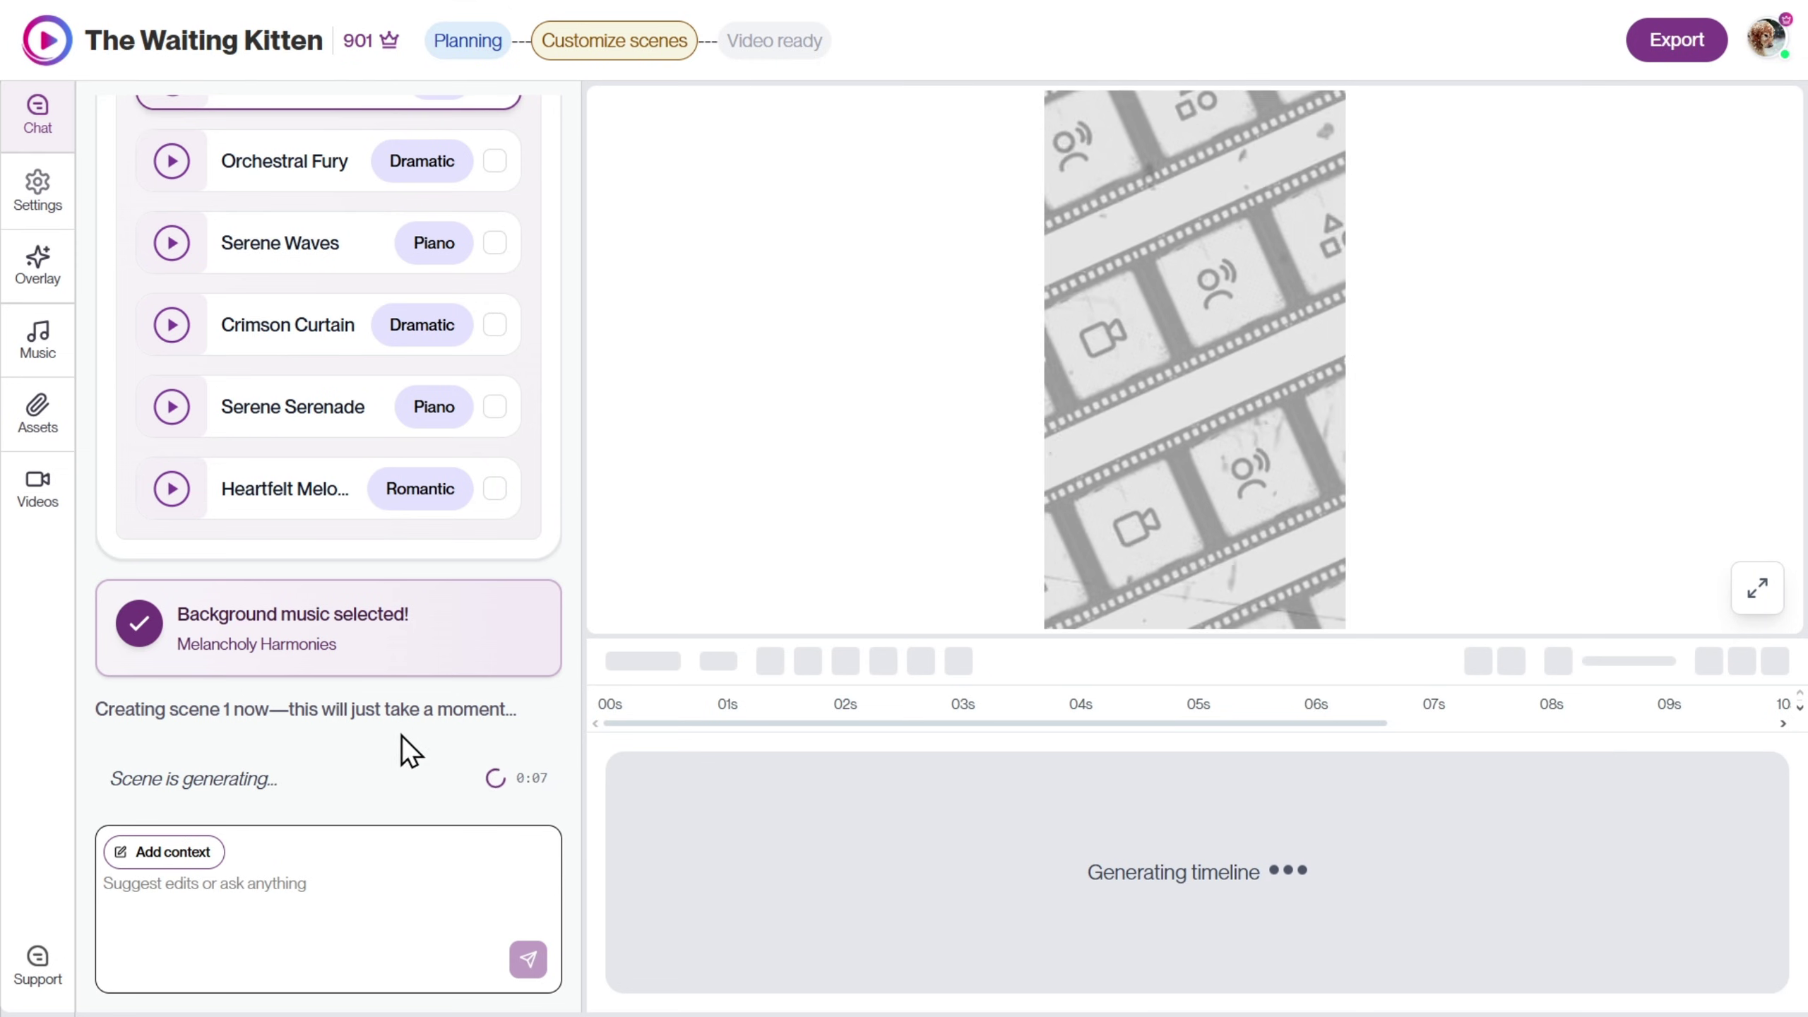
pyautogui.scroll(2, 370, 534)
pyautogui.scroll(6, 359, 543)
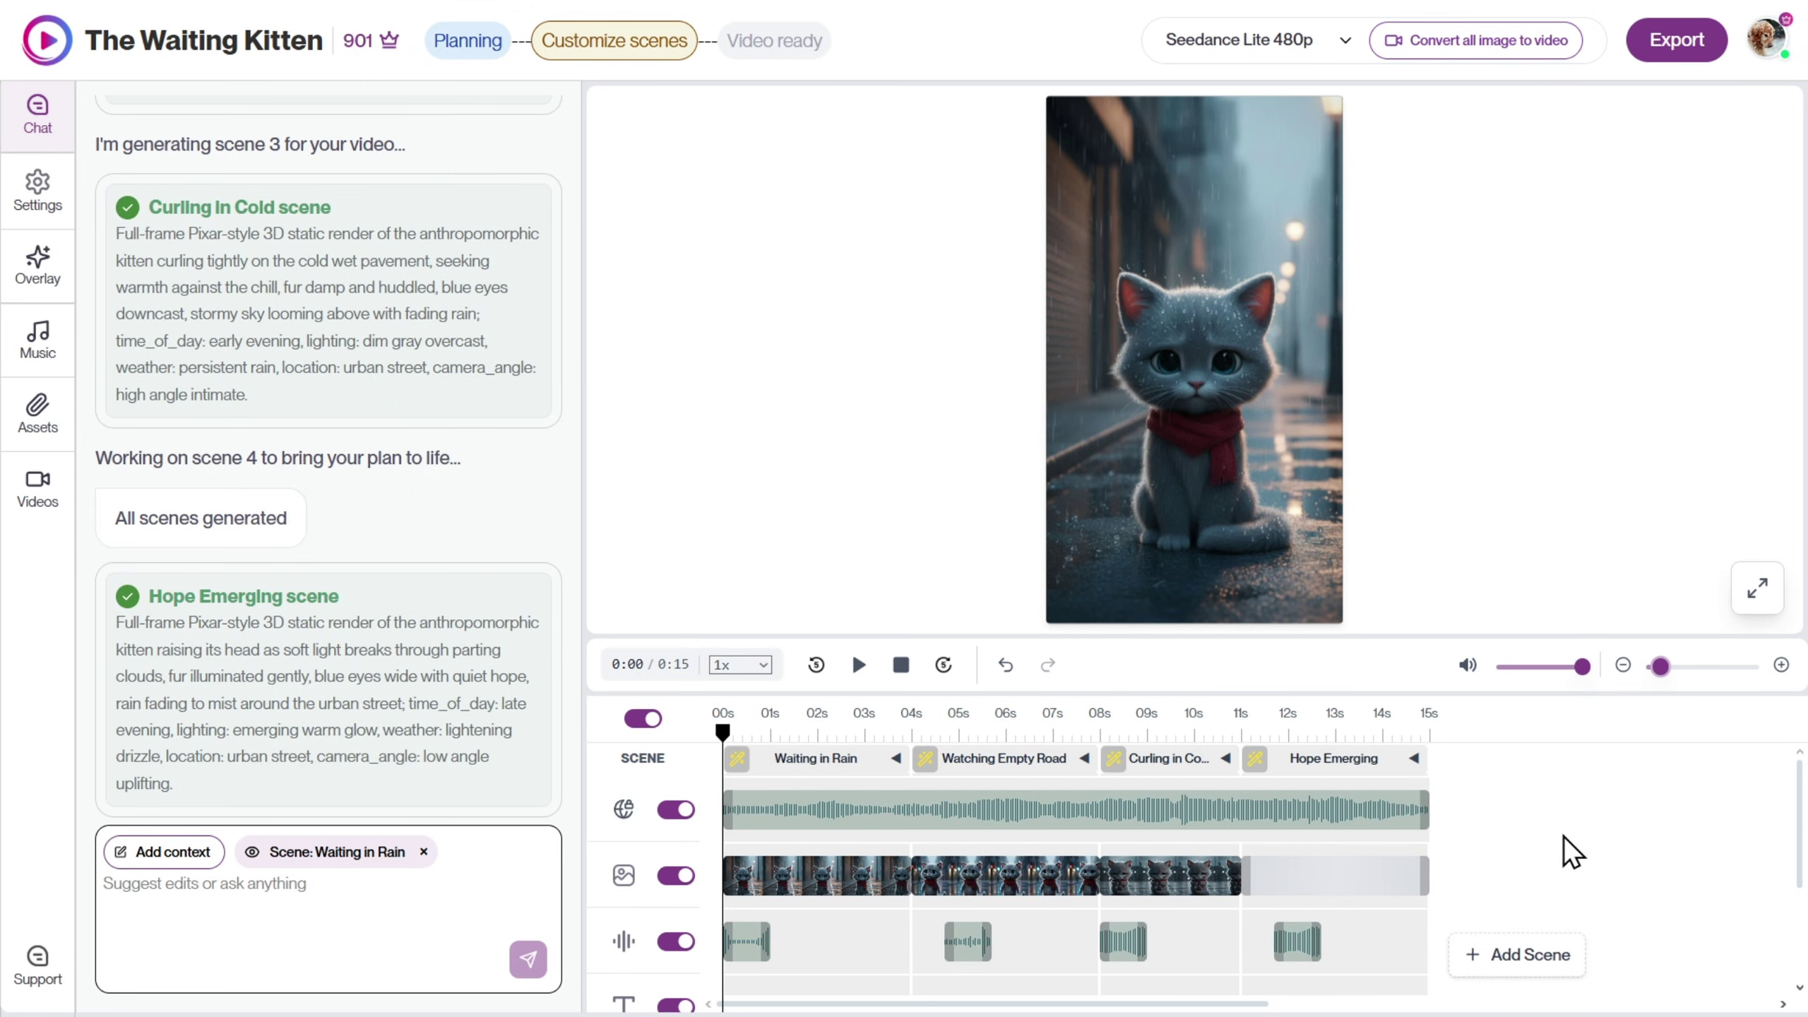
pyautogui.scroll(5, 242, 634)
pyautogui.scroll(3, 242, 637)
pyautogui.scroll(-3, 213, 630)
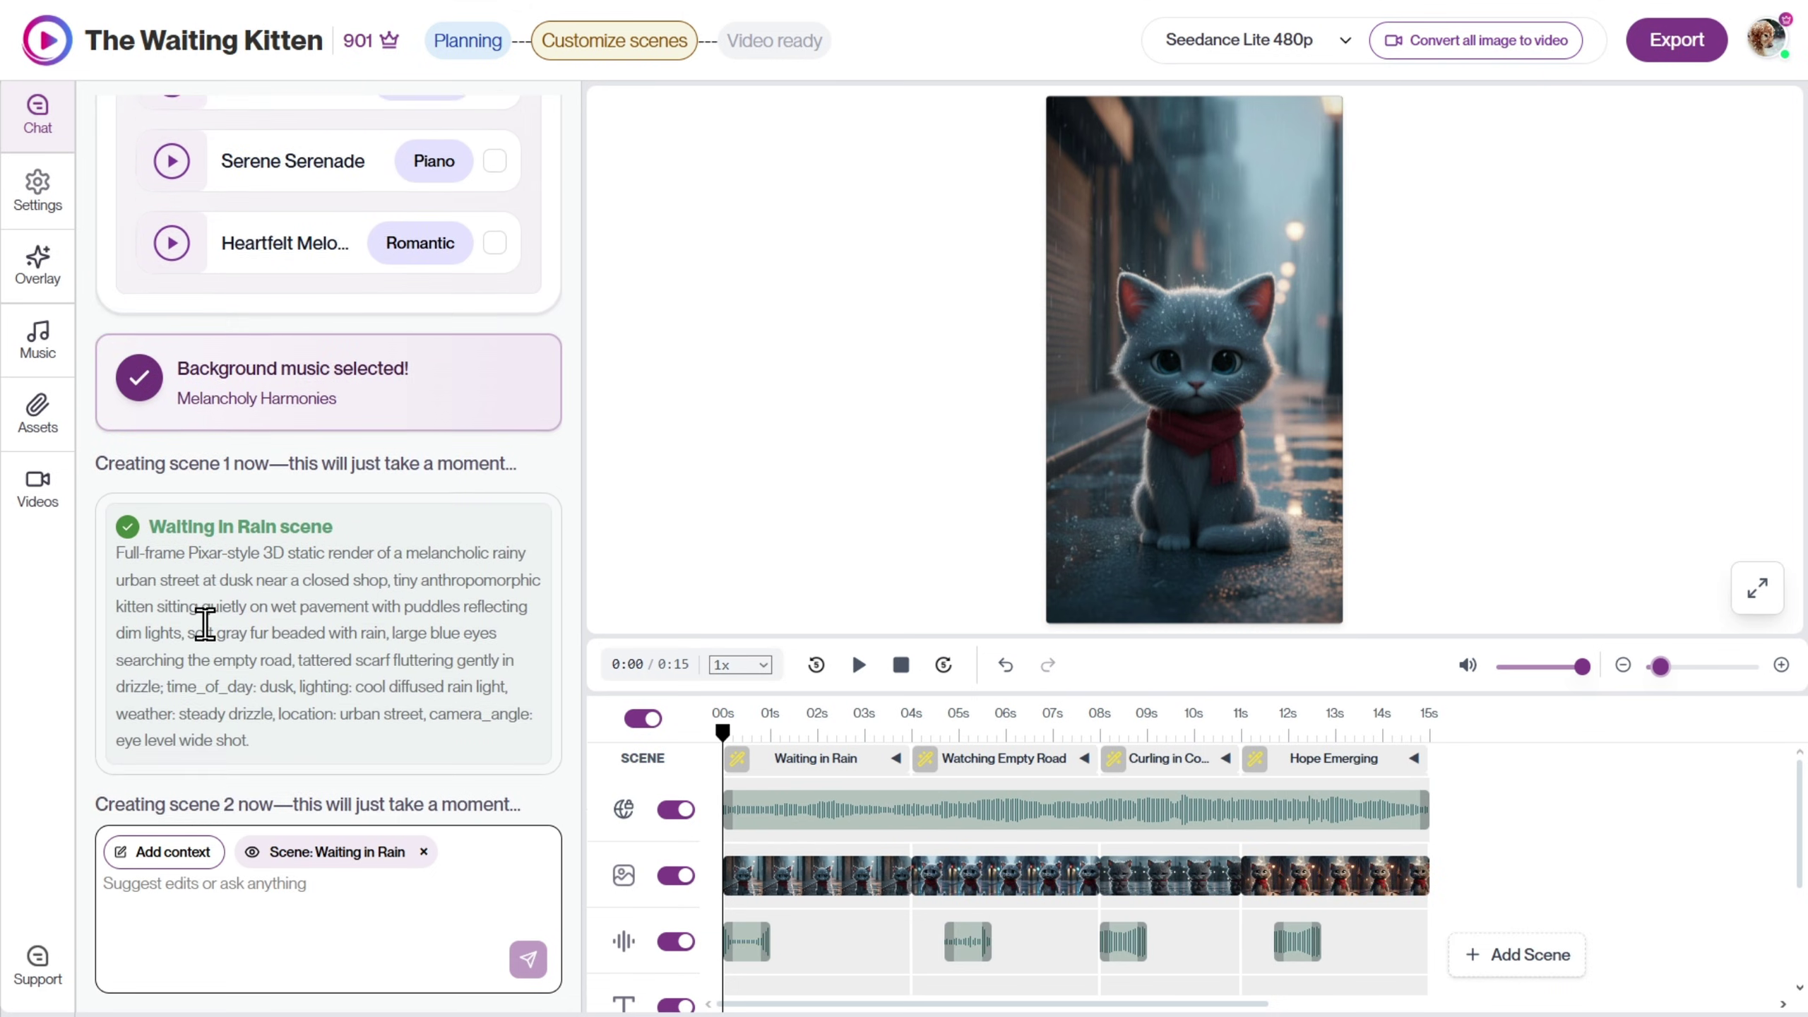
pyautogui.scroll(-2, 228, 541)
pyautogui.scroll(-4, 276, 415)
pyautogui.moveTo(818, 730); pyautogui.dragTo(1042, 745)
pyautogui.click(1160, 731)
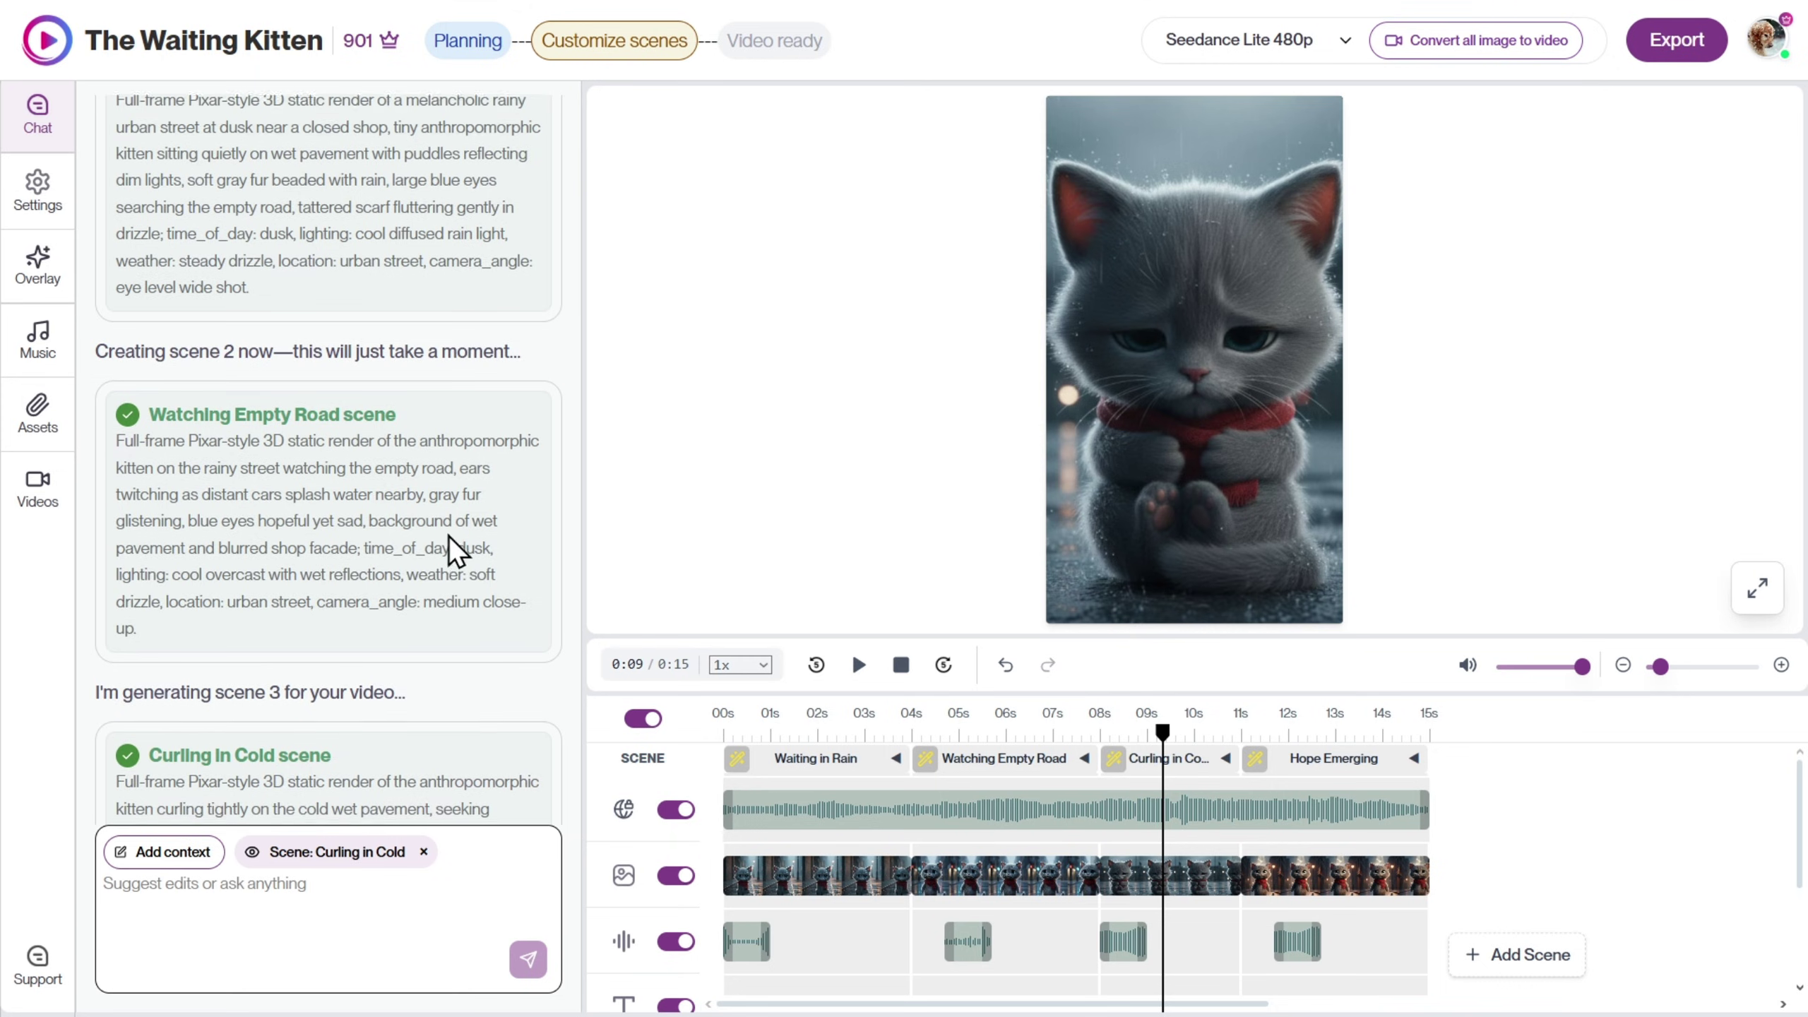
pyautogui.scroll(-4, 326, 531)
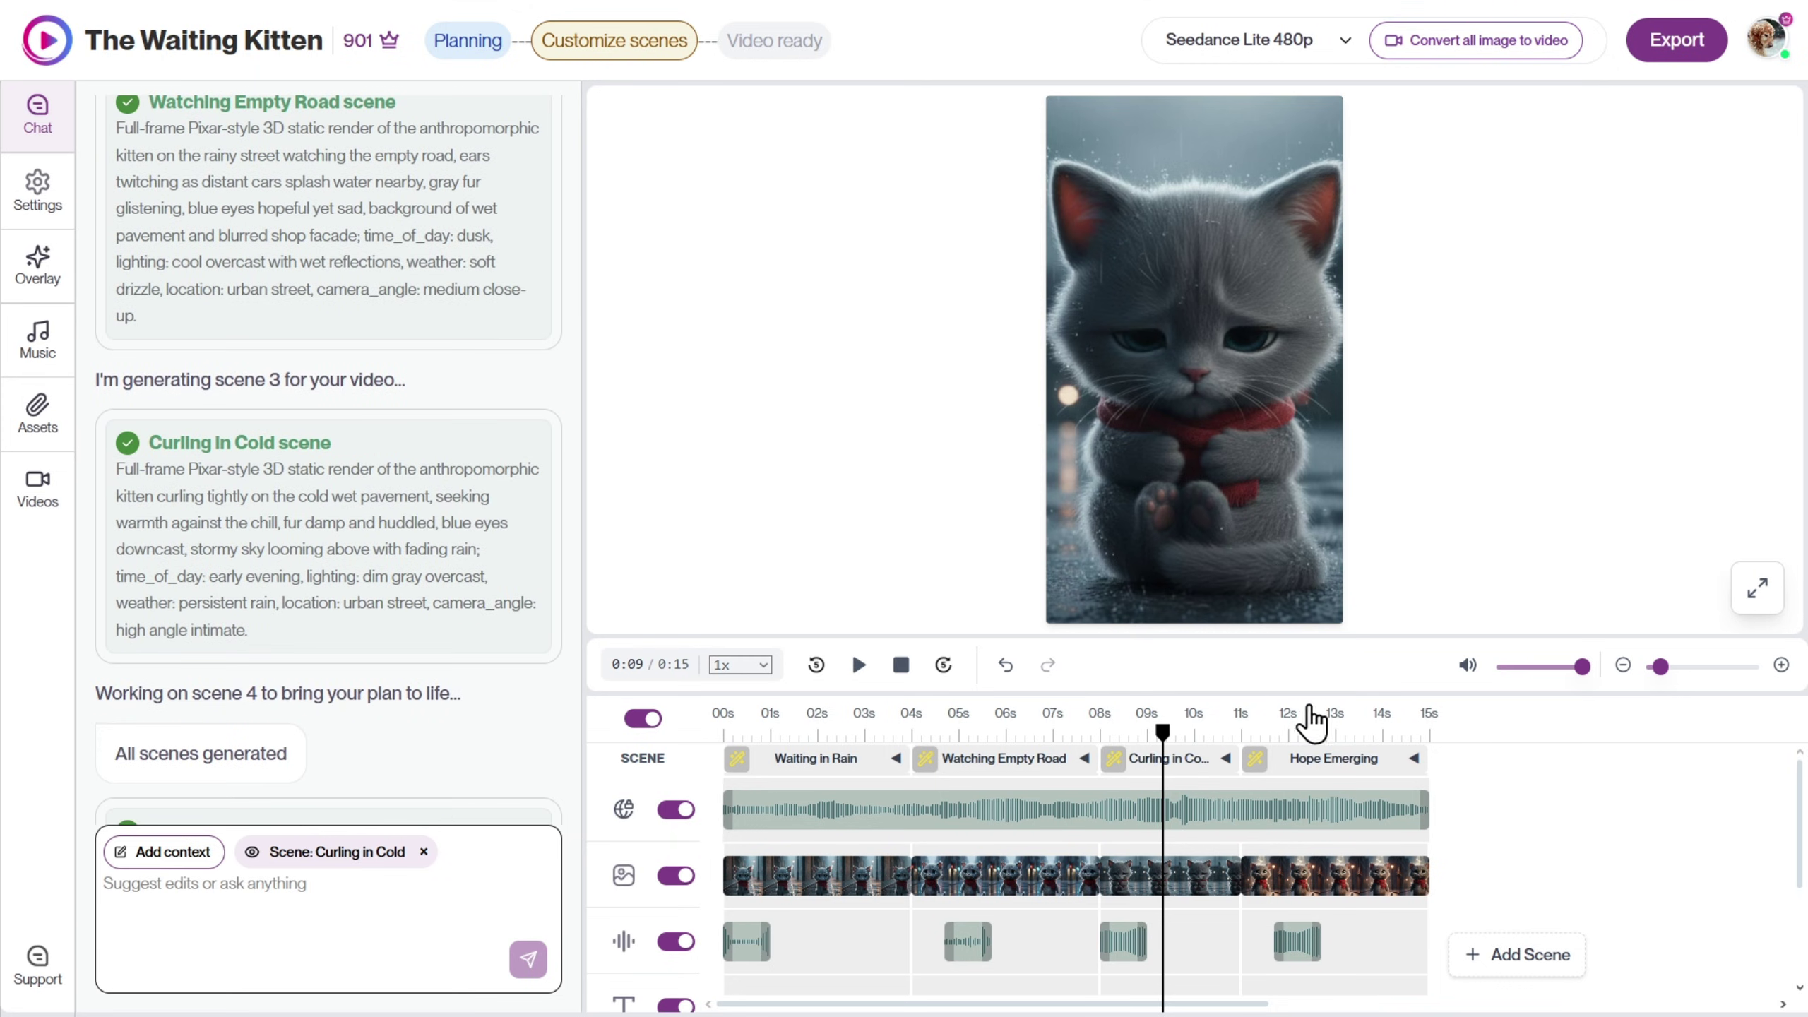
pyautogui.click(1310, 714)
pyautogui.moveTo(1313, 734)
pyautogui.mouseDown()
pyautogui.moveTo(1217, 759)
pyautogui.moveTo(754, 759)
pyautogui.moveTo(335, 824)
pyautogui.mouseUp()
pyautogui.scroll(-3, 303, 614)
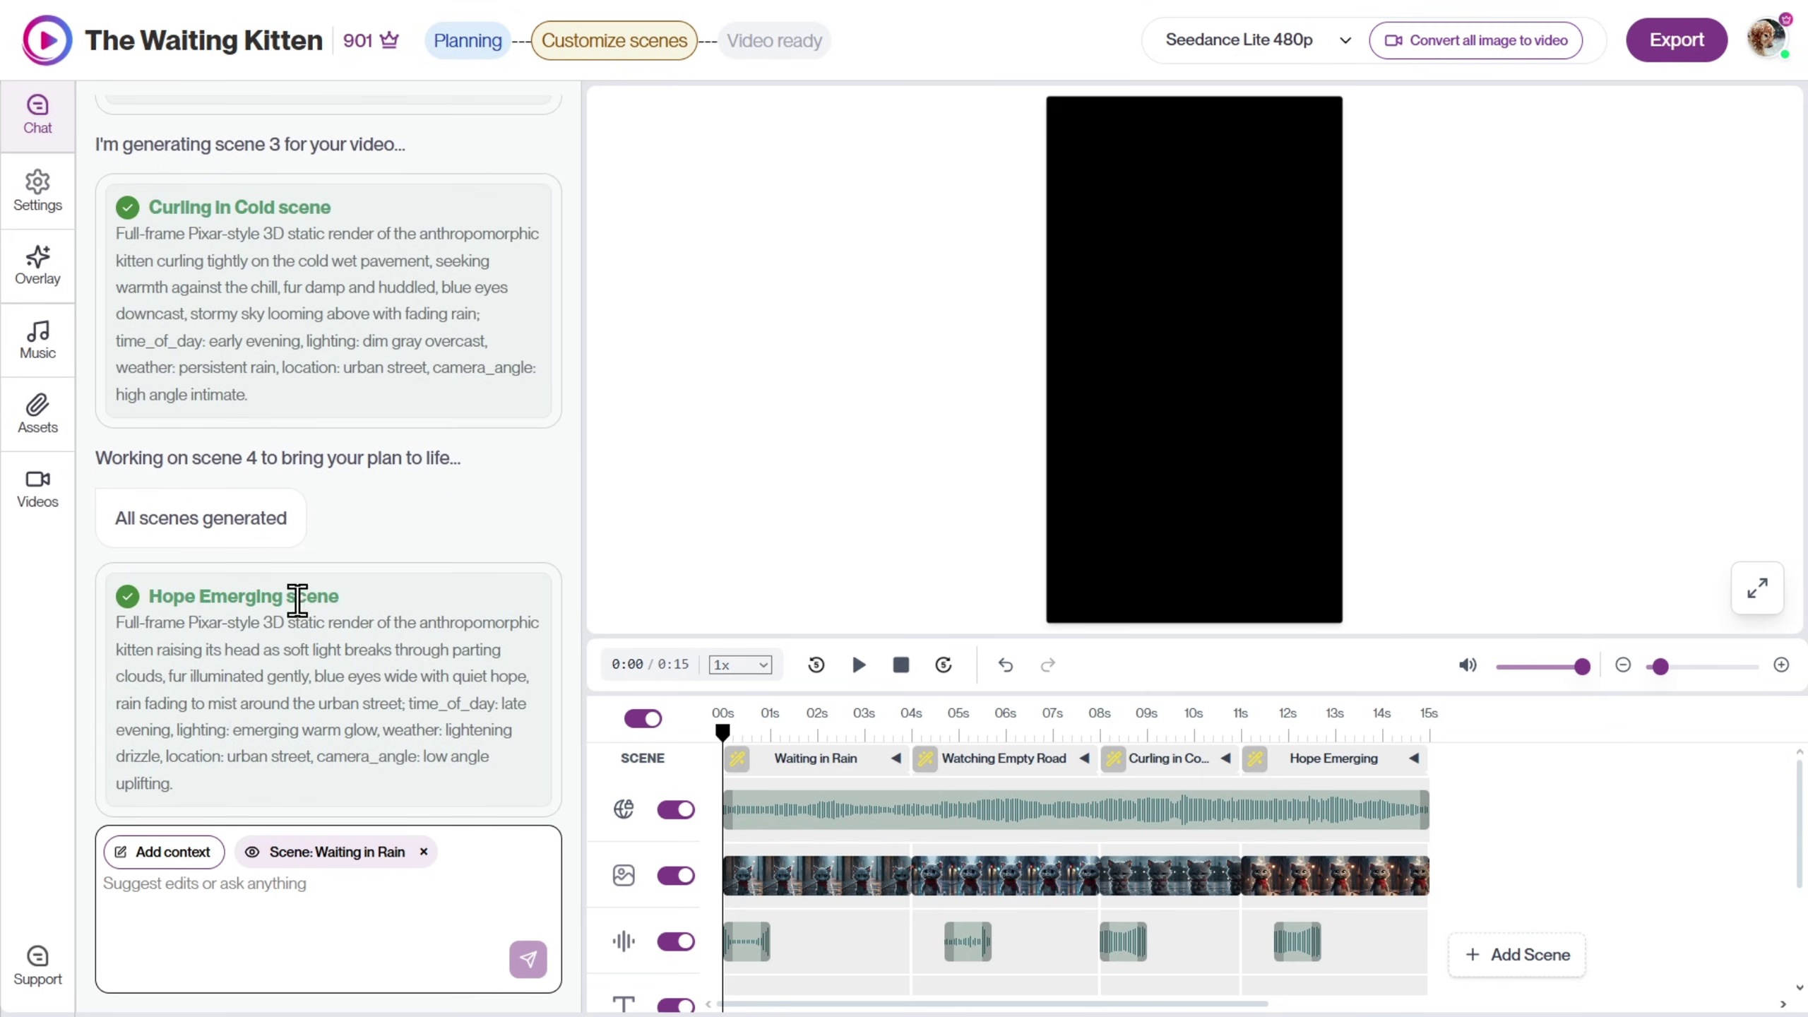
pyautogui.scroll(-2, 1658, 809)
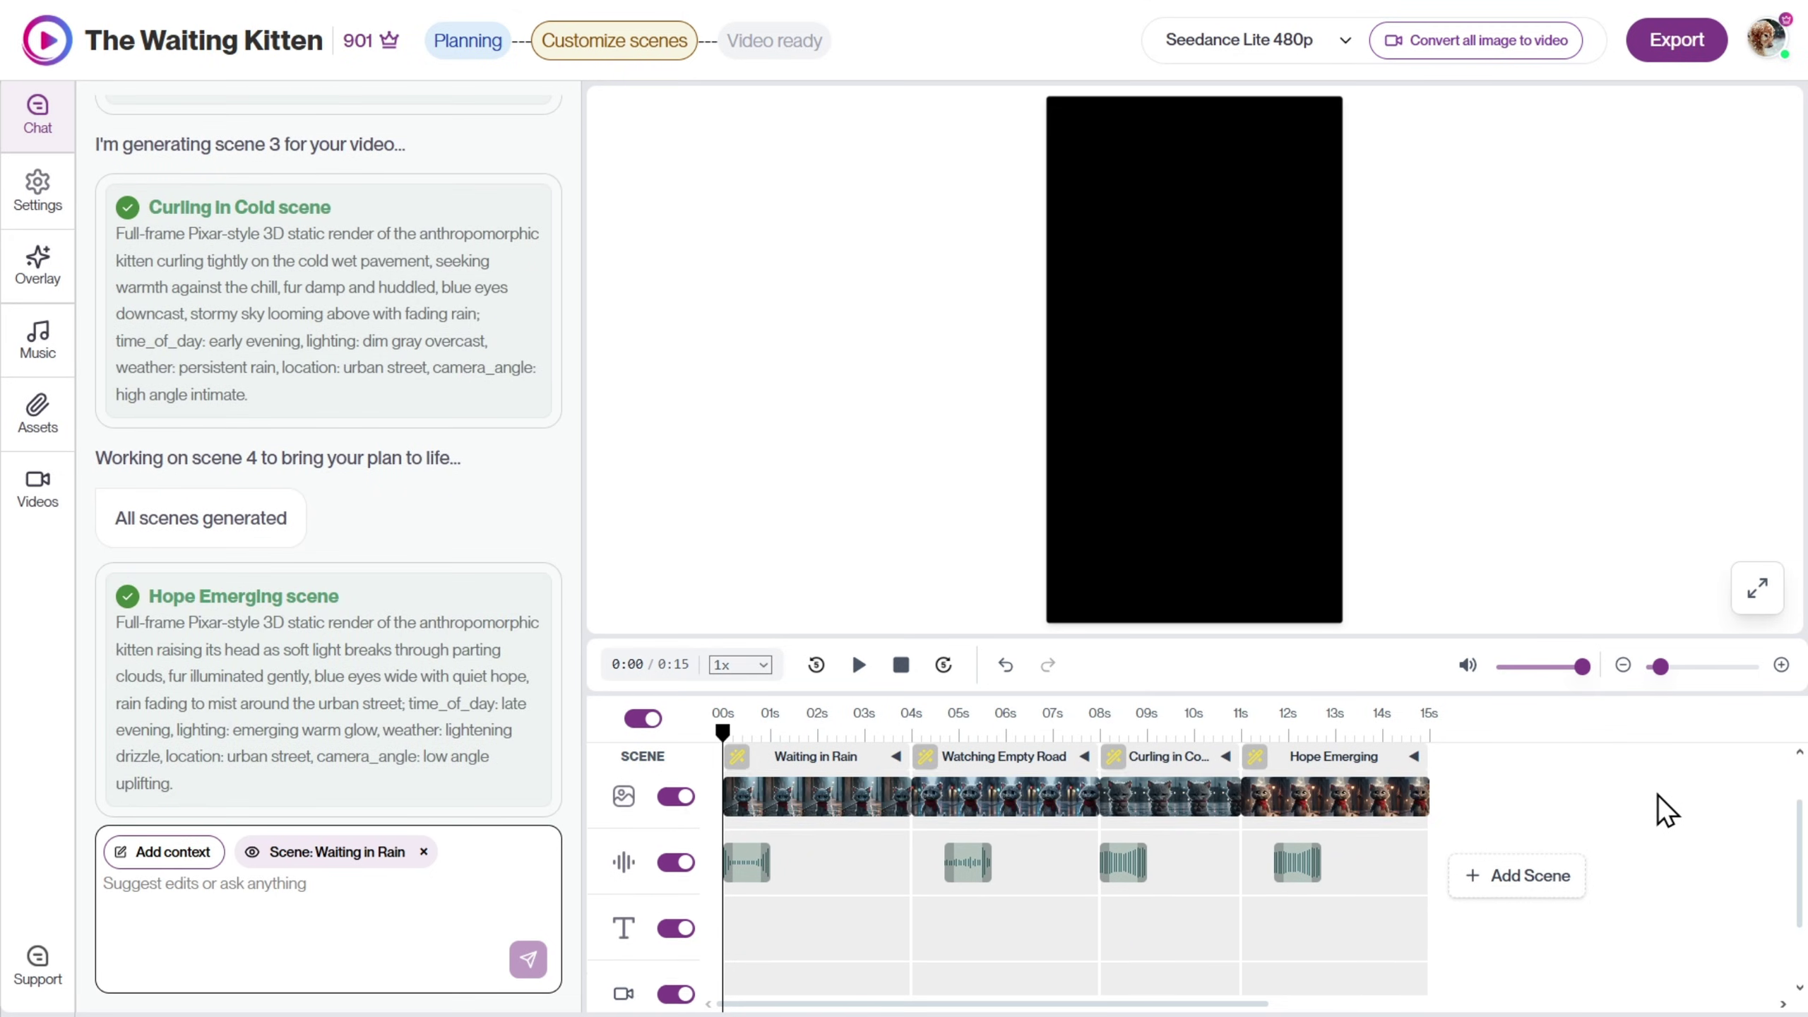
pyautogui.scroll(2, 1666, 812)
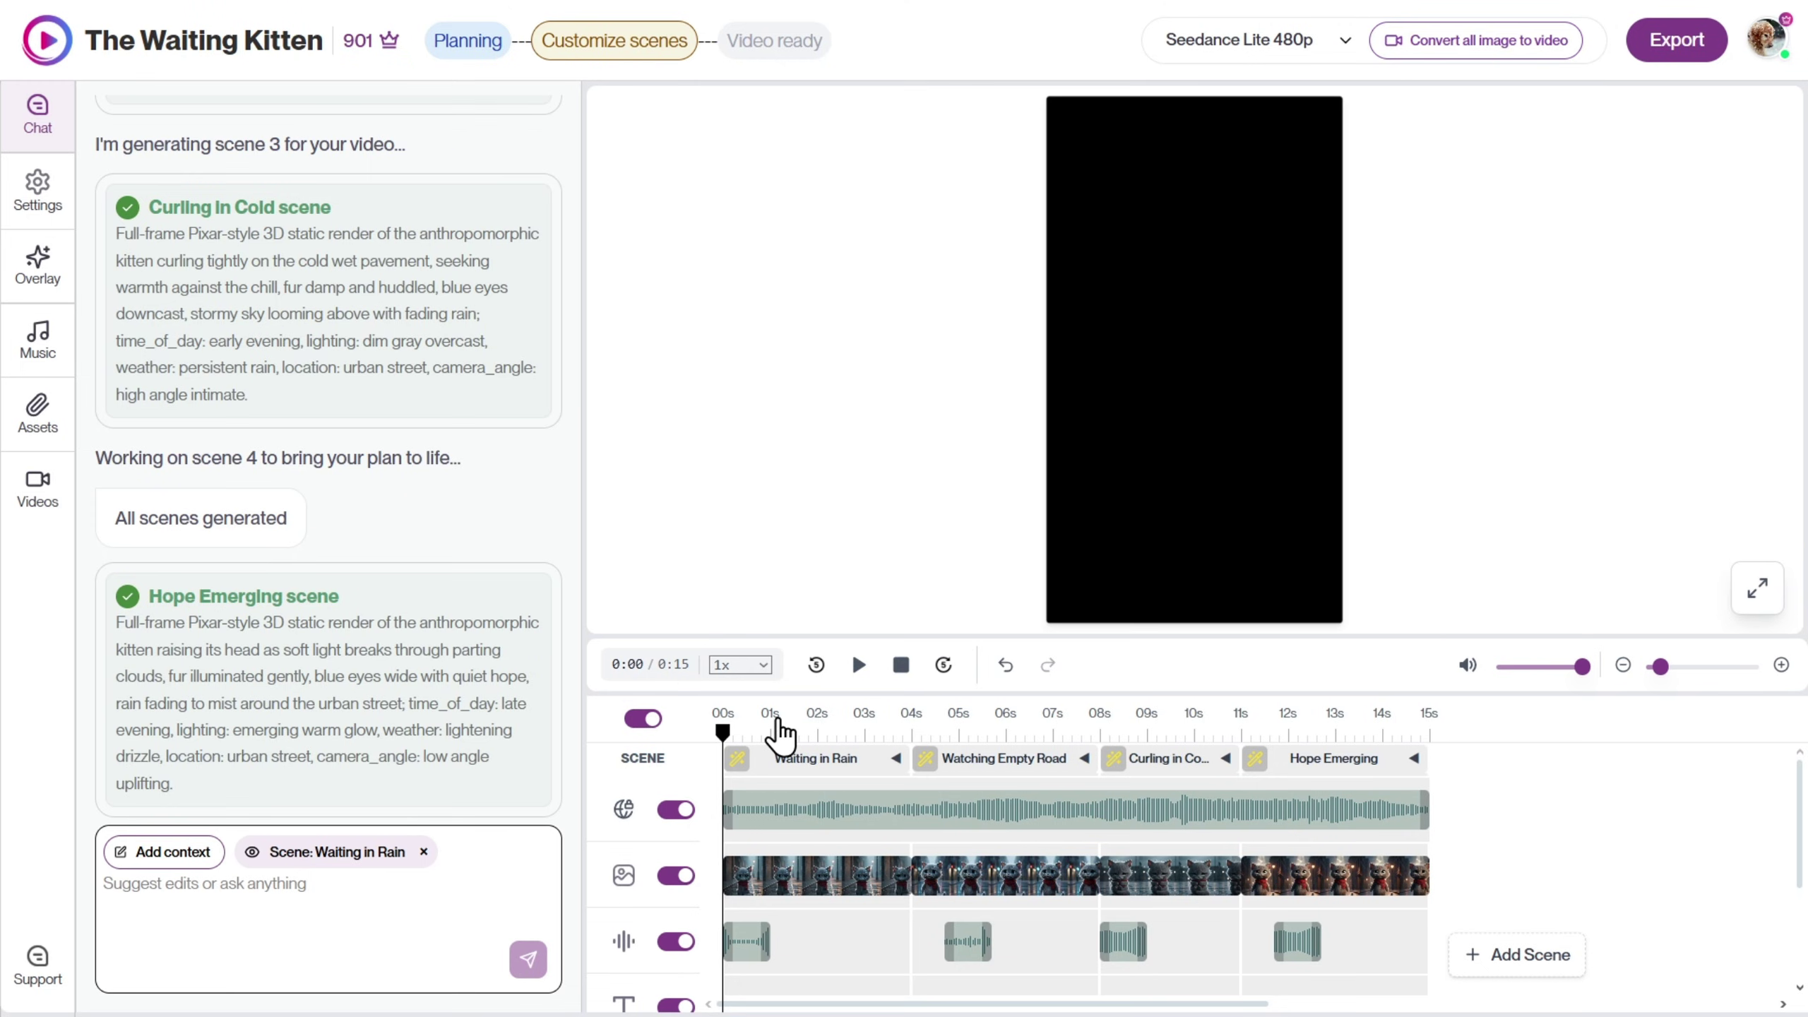
pyautogui.click(780, 724)
pyautogui.click(1663, 668)
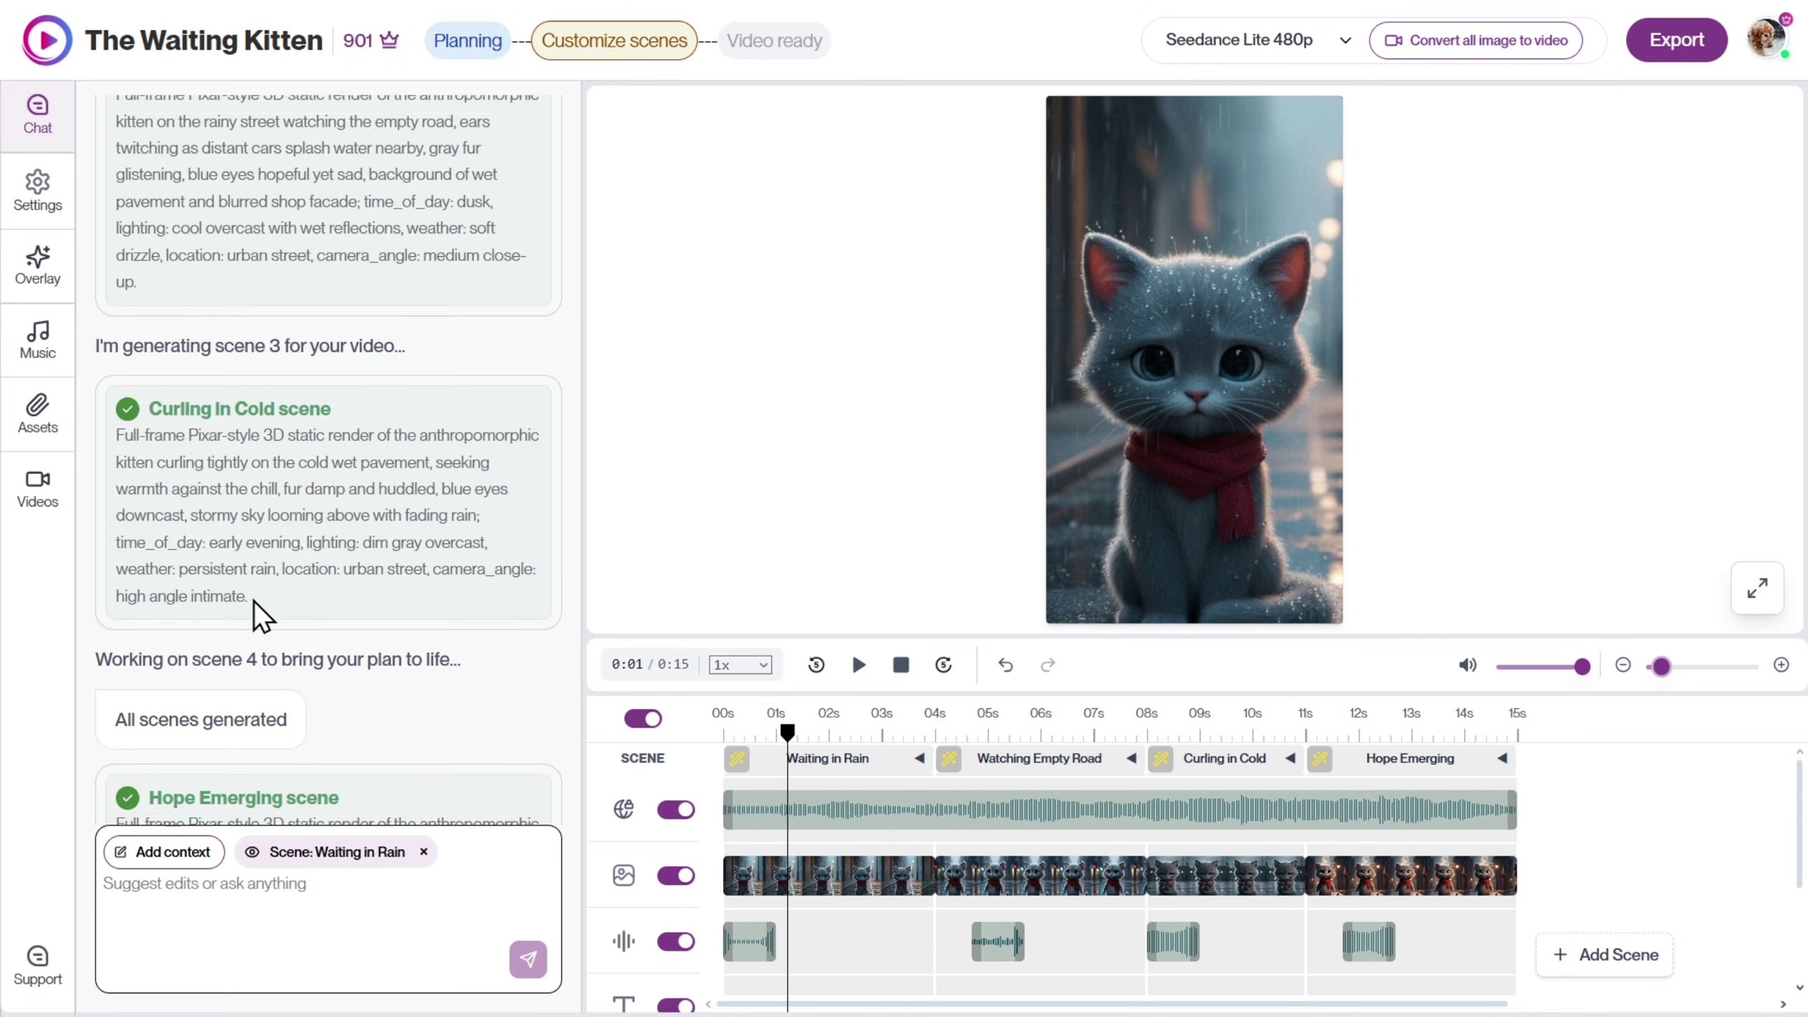
# Request a rain sound effect in chat and play the video from the start.
pyautogui.click(211, 891)
pyautogui.write('can you add the rain sound effect')
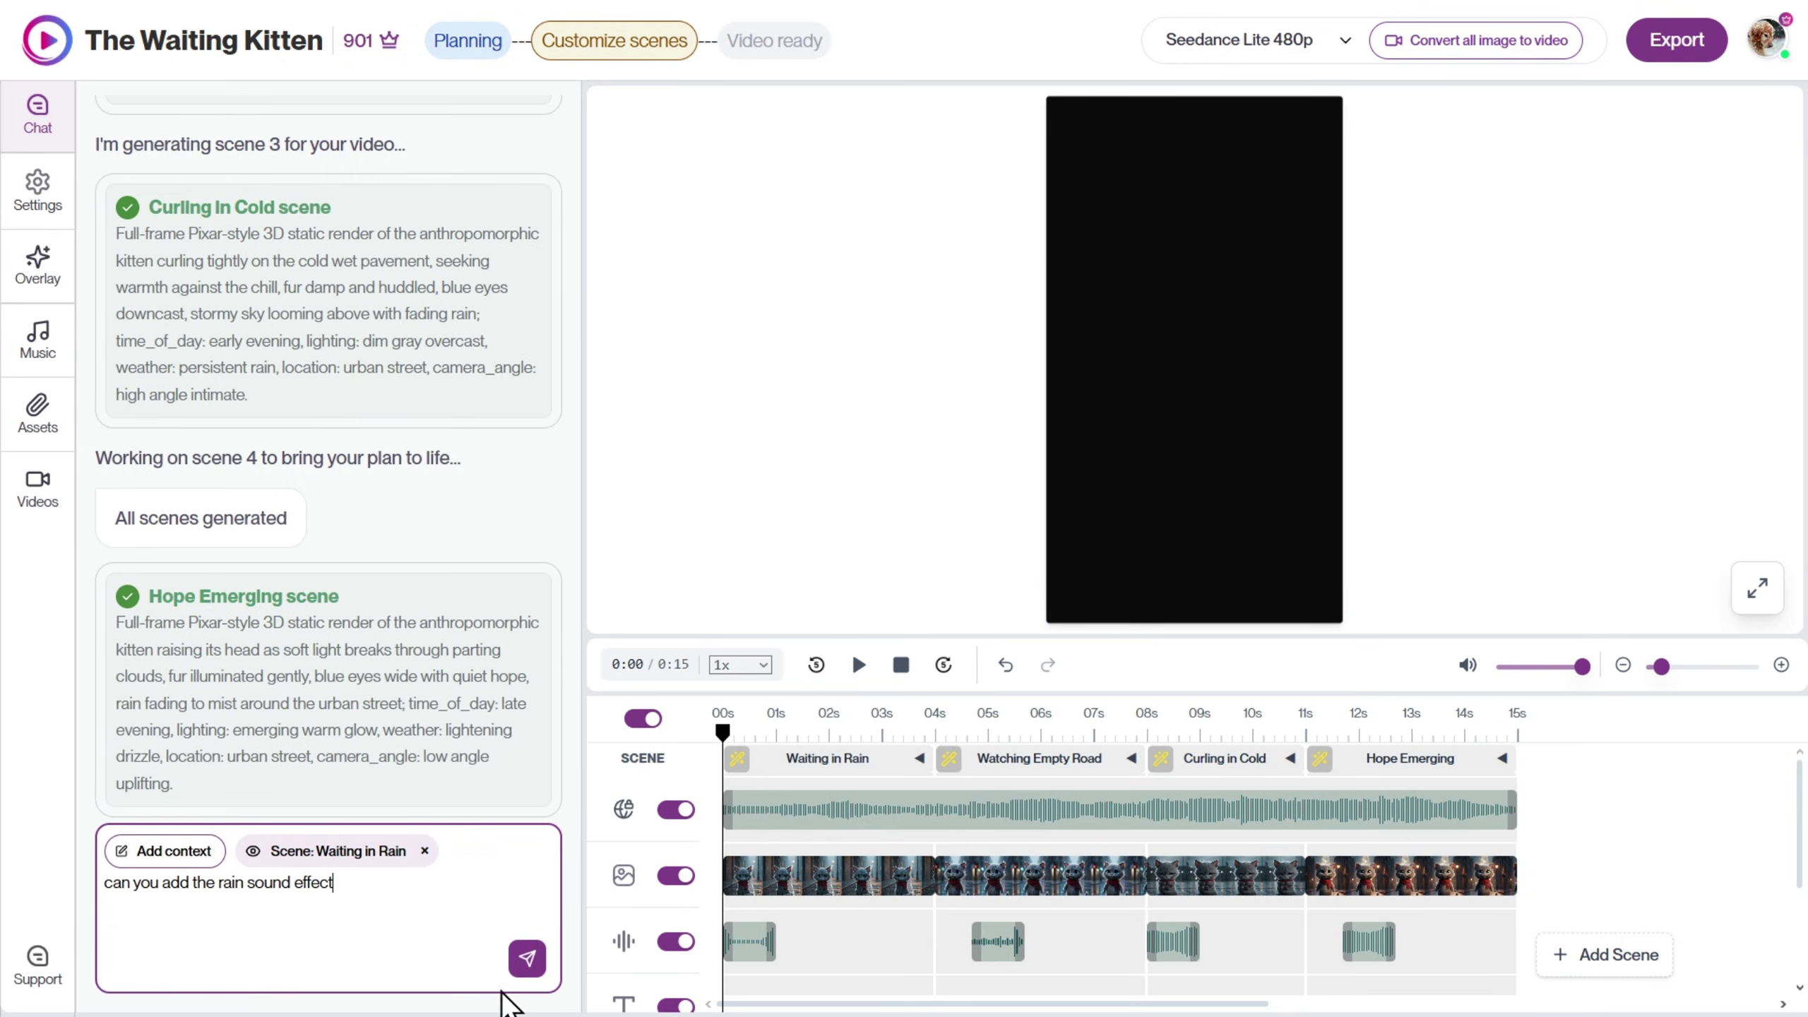
pyautogui.press('Return')
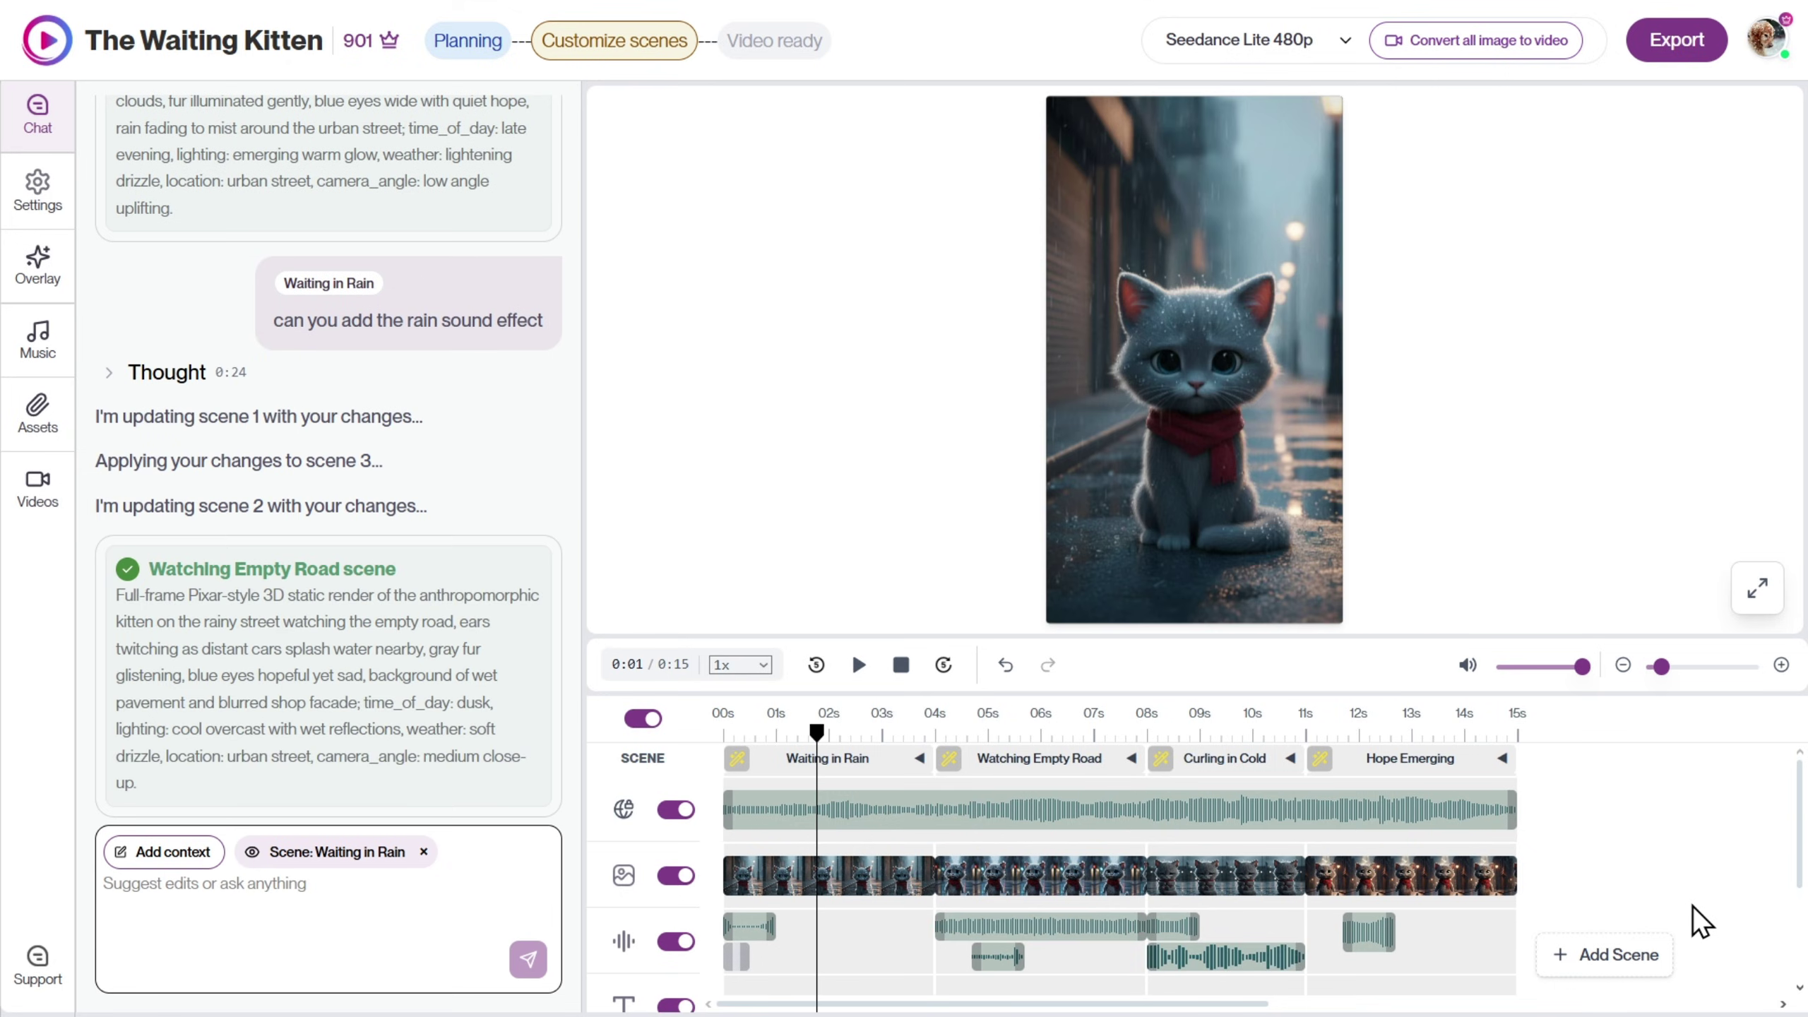
pyautogui.scroll(-1, 1602, 901)
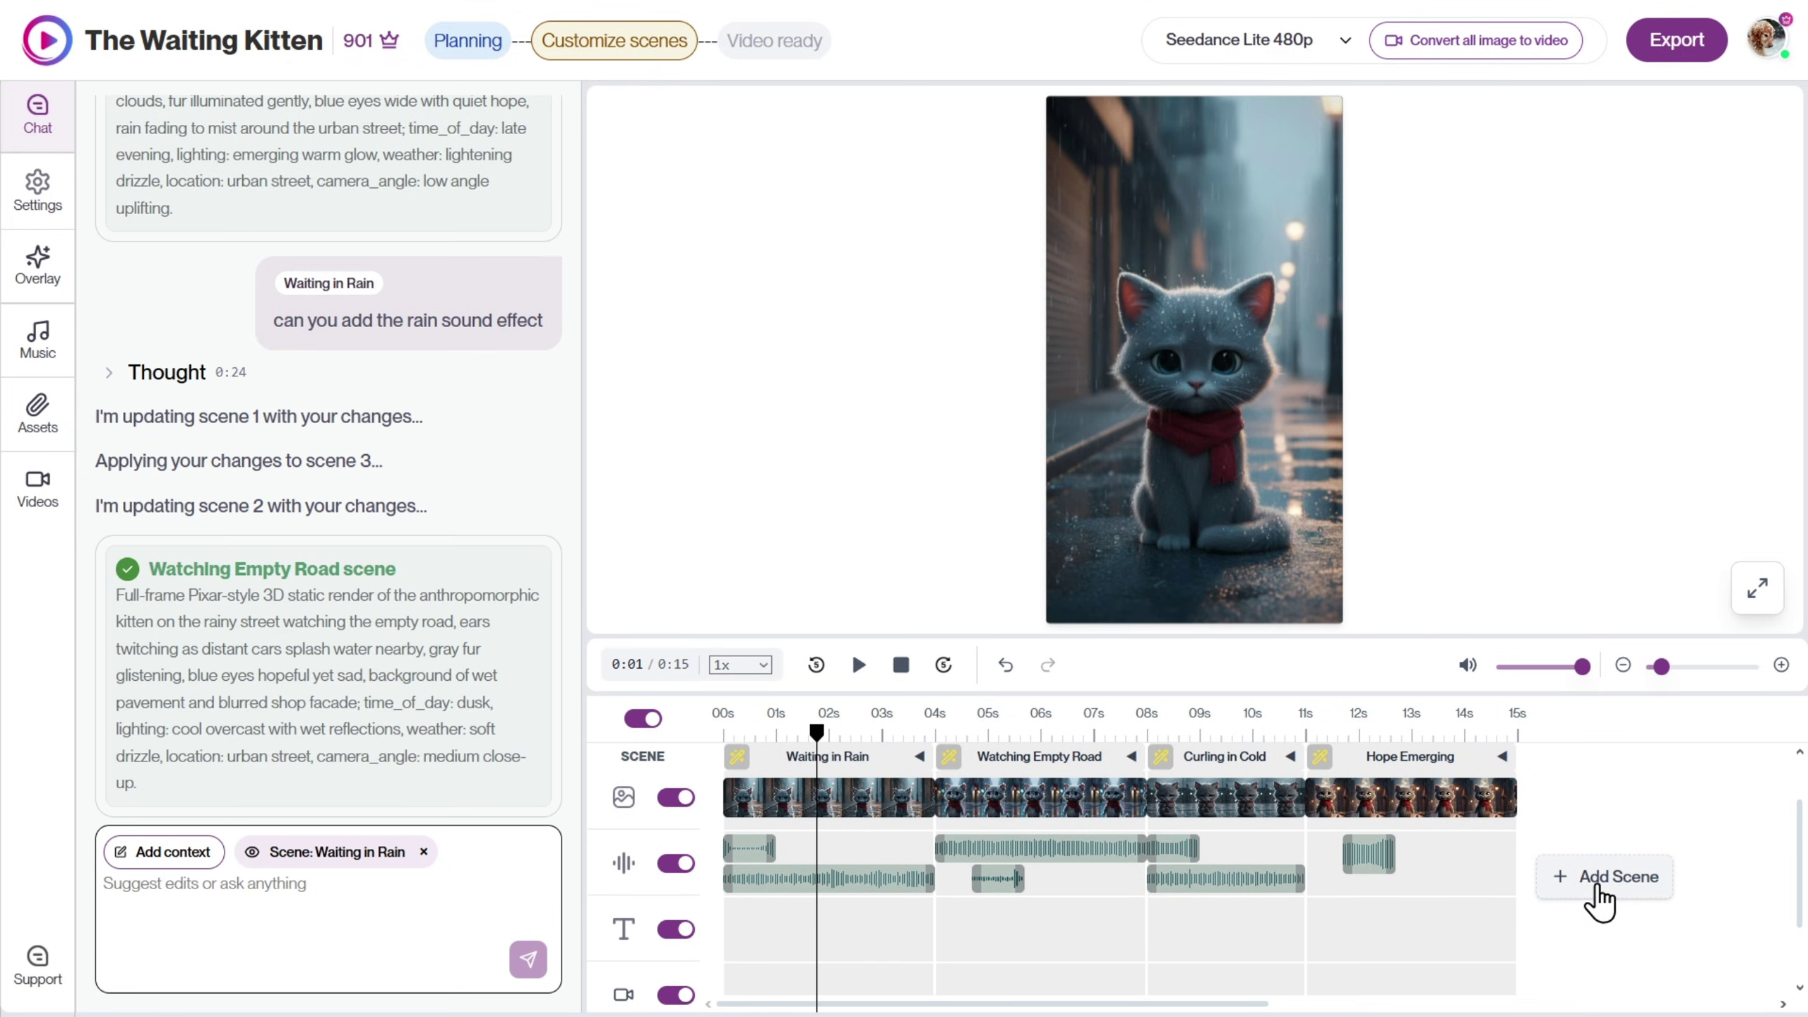
pyautogui.click(718, 734)
pyautogui.click(854, 673)
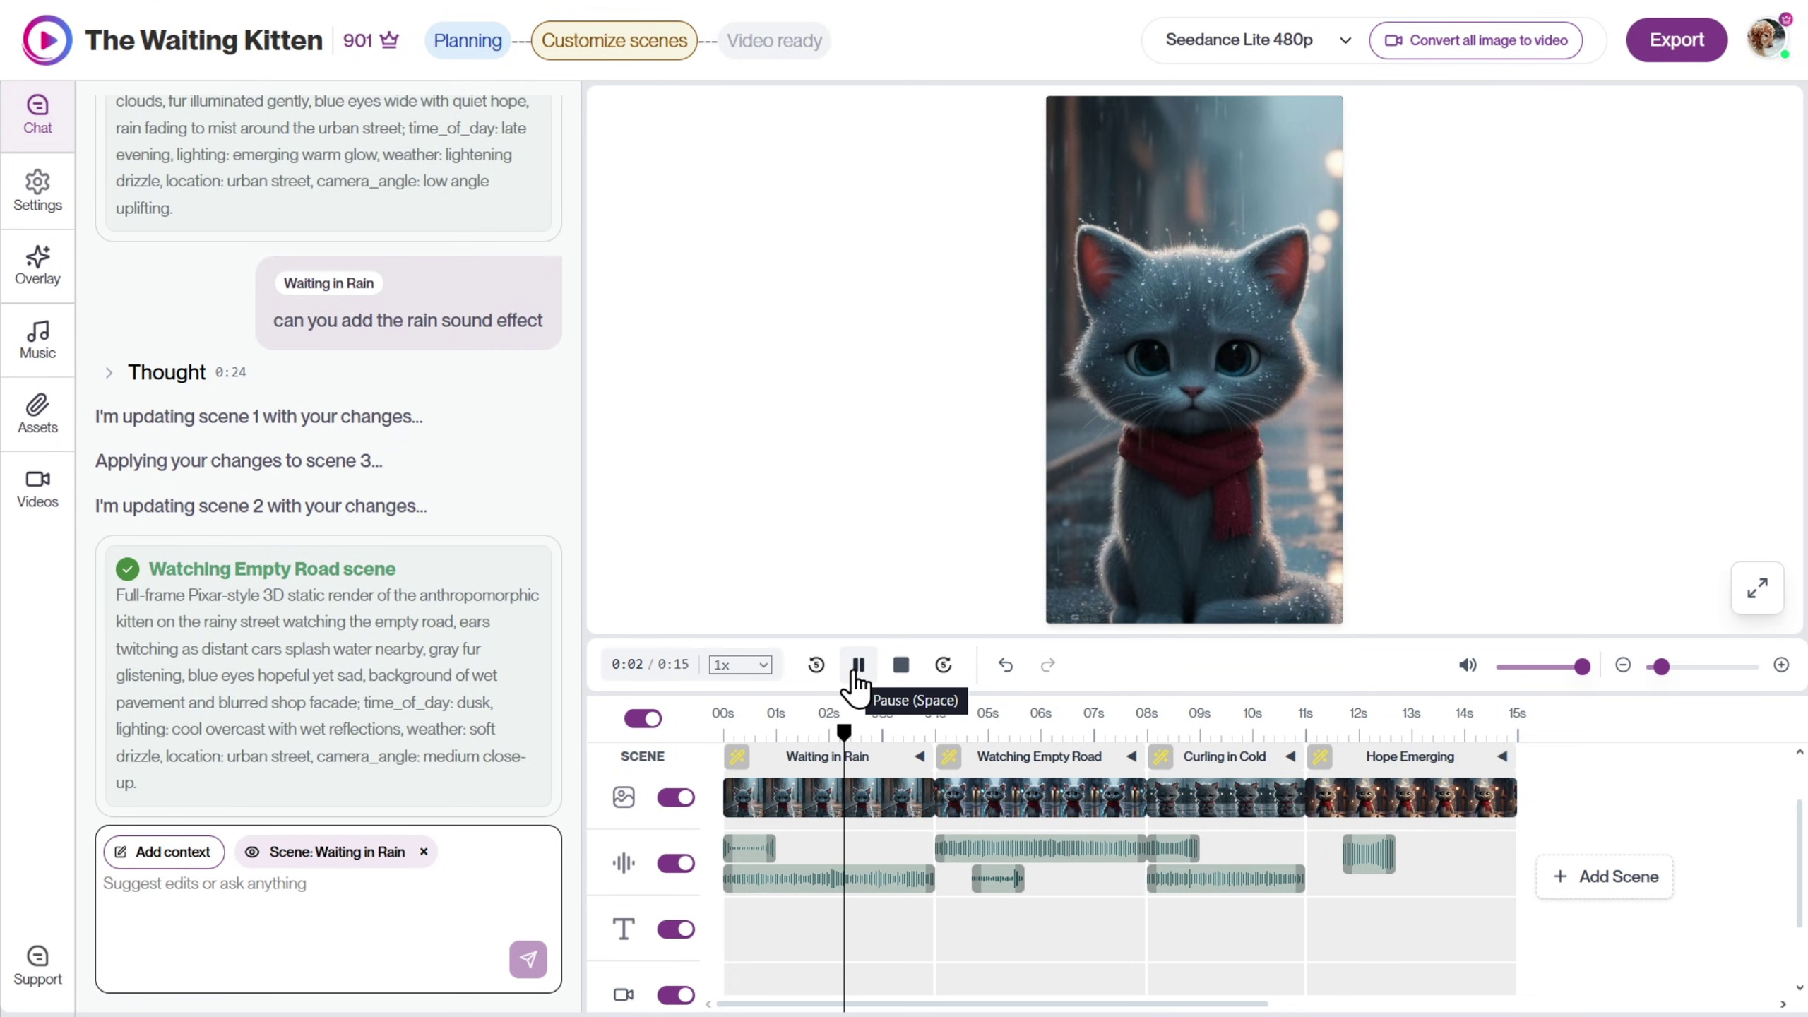
# Delete the extra Curling in Cold audio clip from the timeline.
pyautogui.rightClick(1239, 848)
pyautogui.click(1292, 835)
pyautogui.click(847, 754)
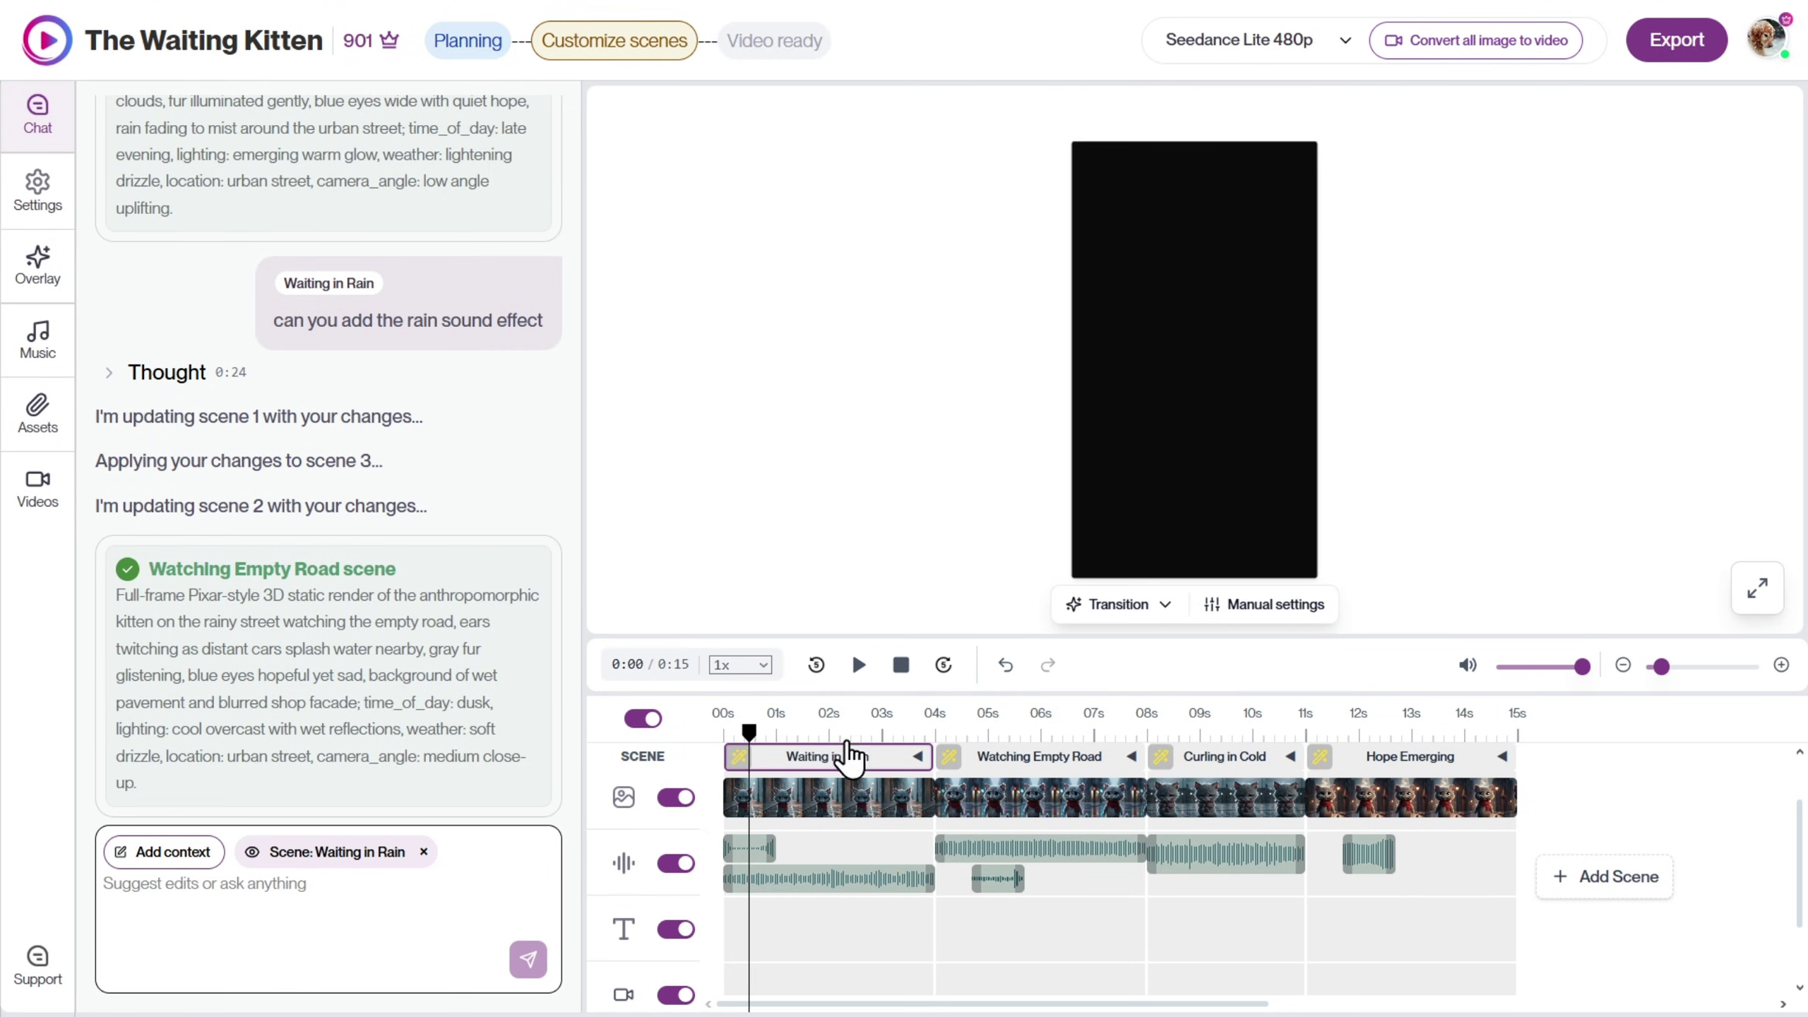
pyautogui.click(857, 674)
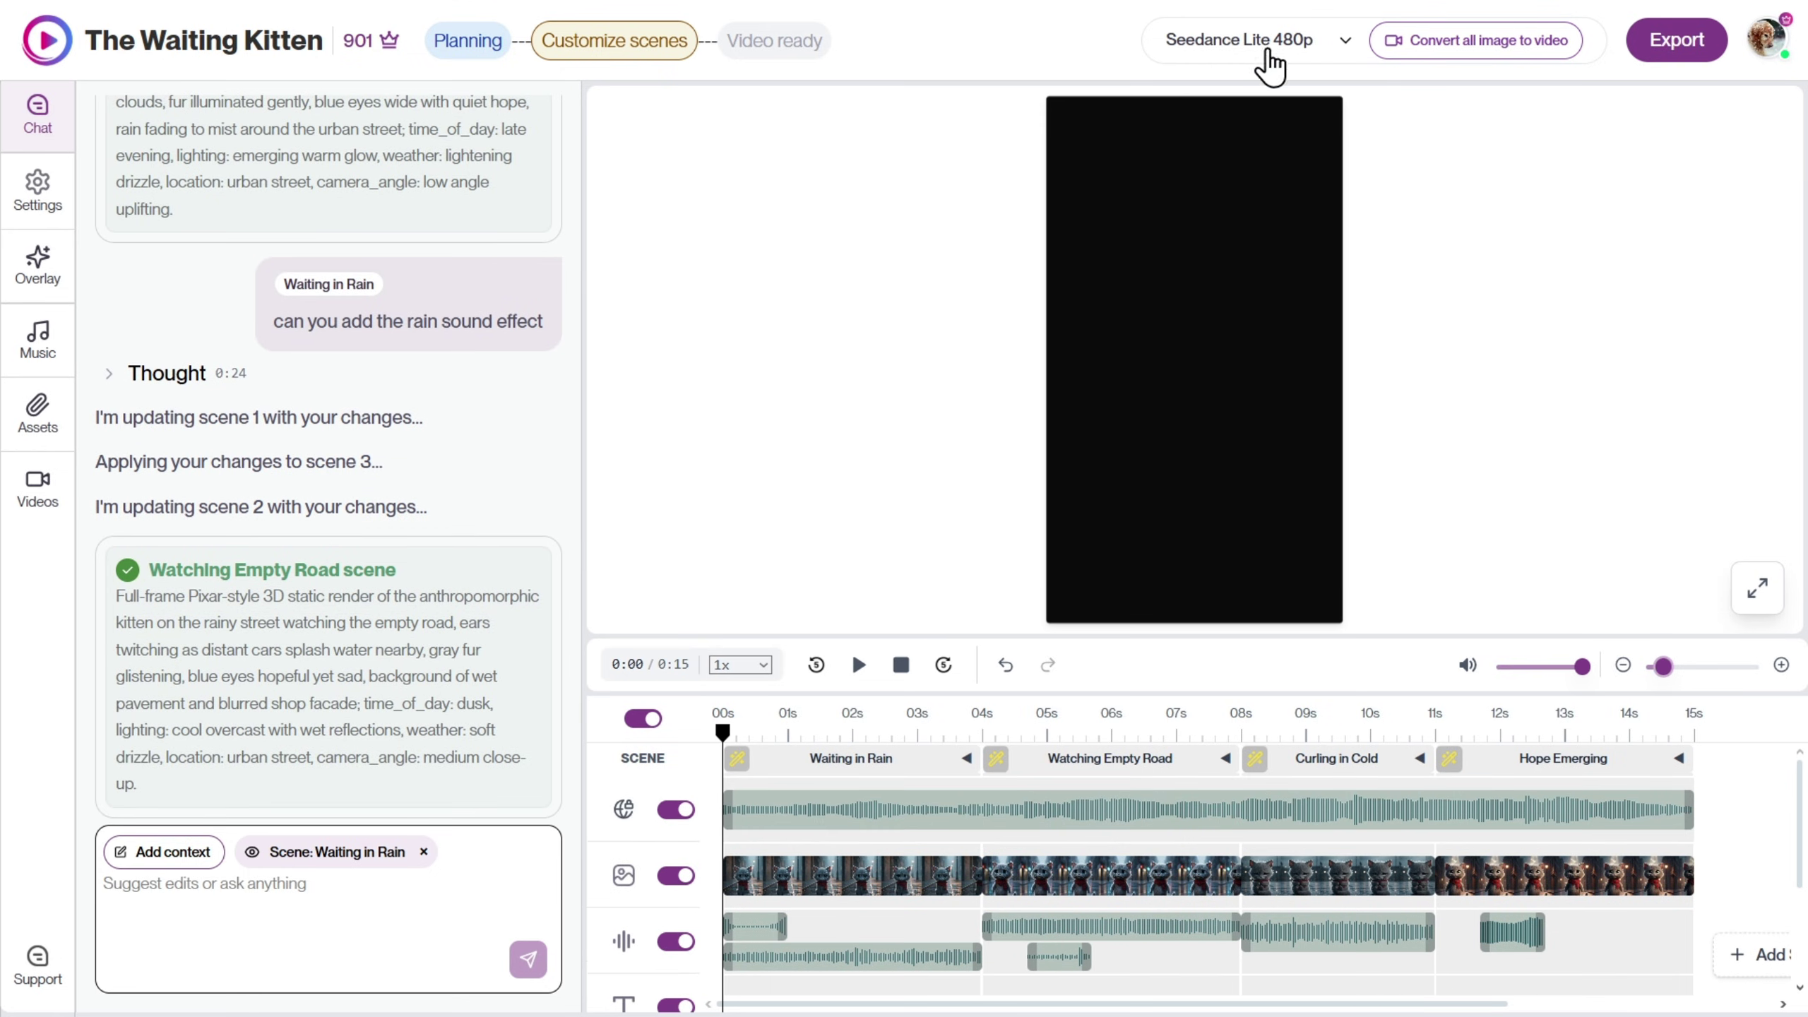
# Switch the video generation model to Sora2 and play back the updated video.
pyautogui.scroll(5, 332, 517)
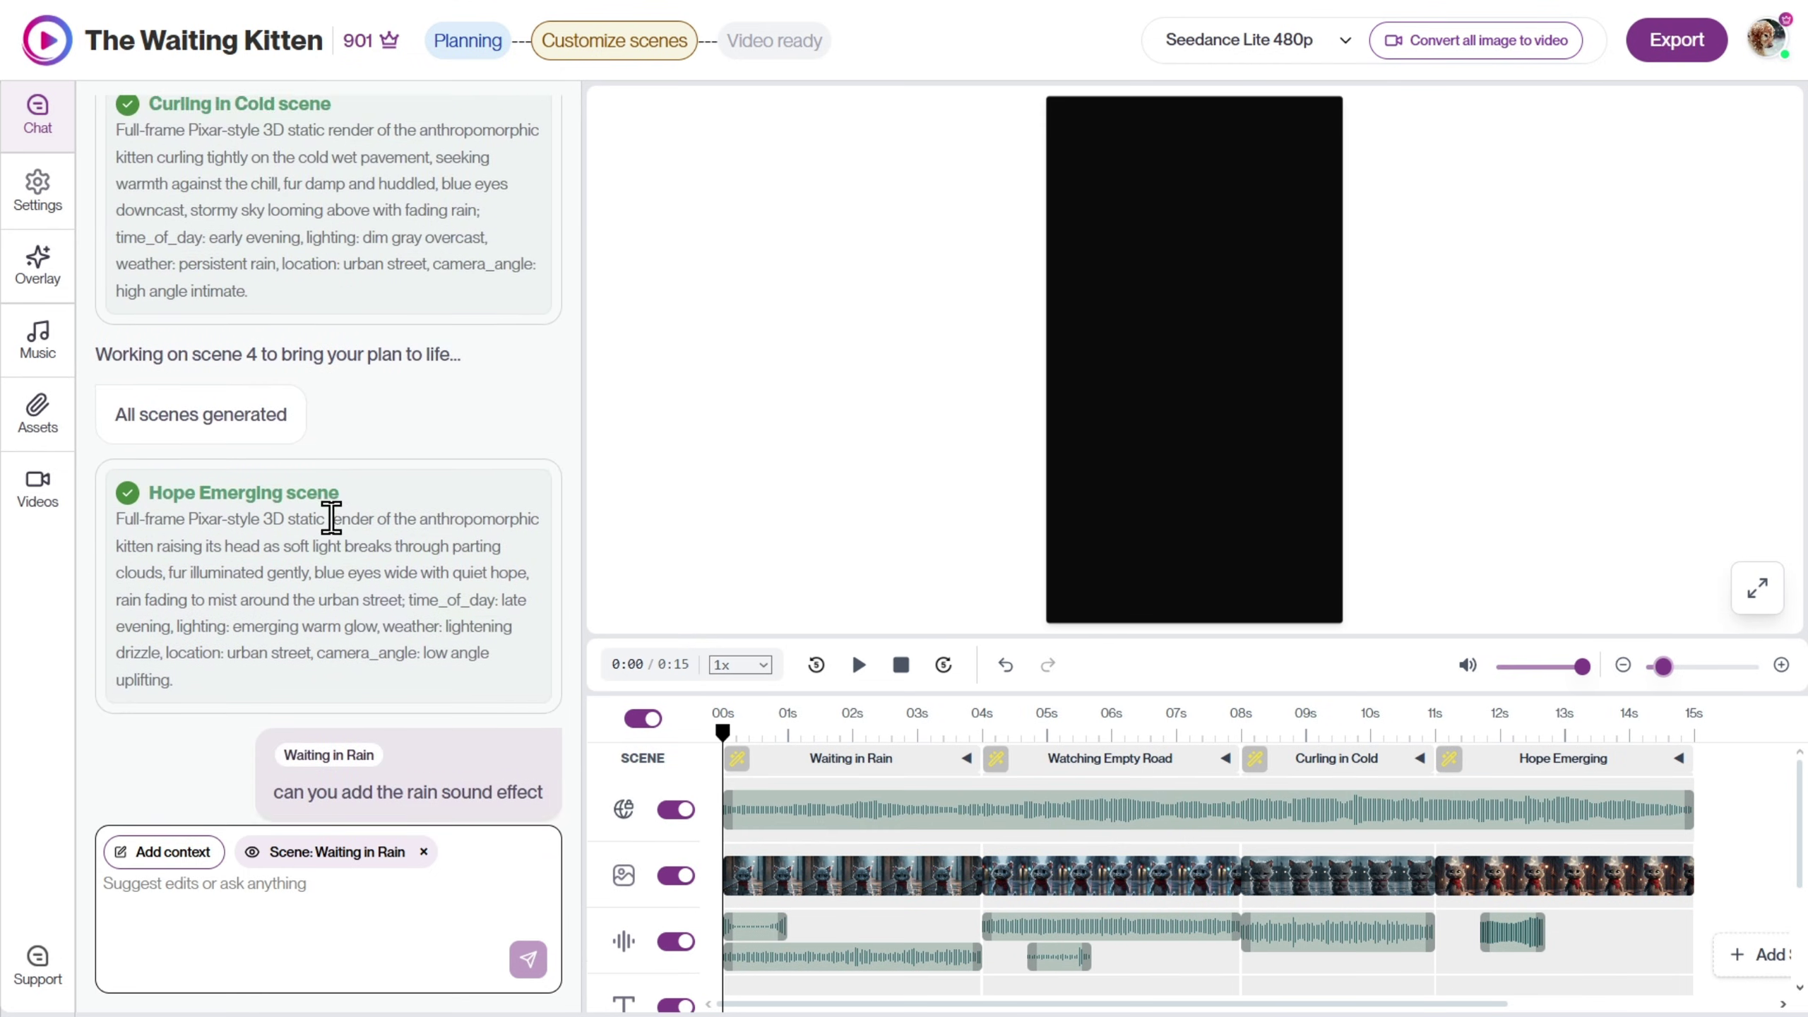
pyautogui.scroll(-5, 342, 516)
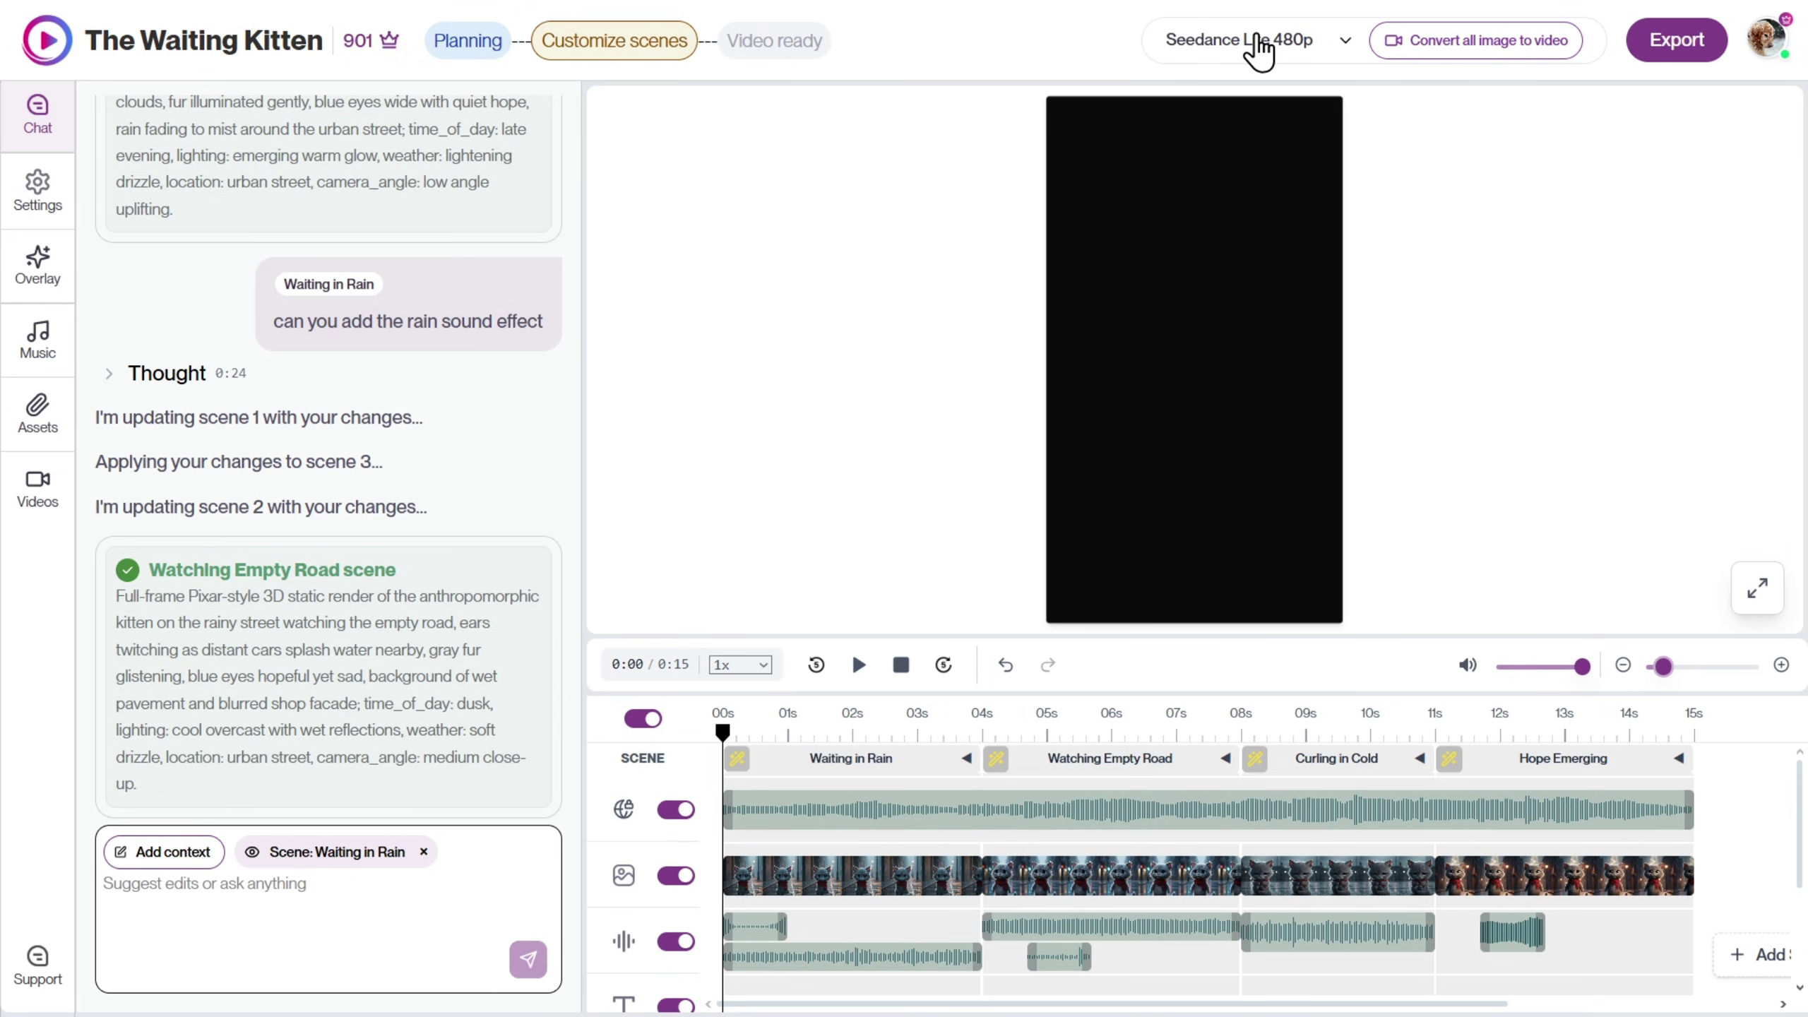
pyautogui.click(1259, 50)
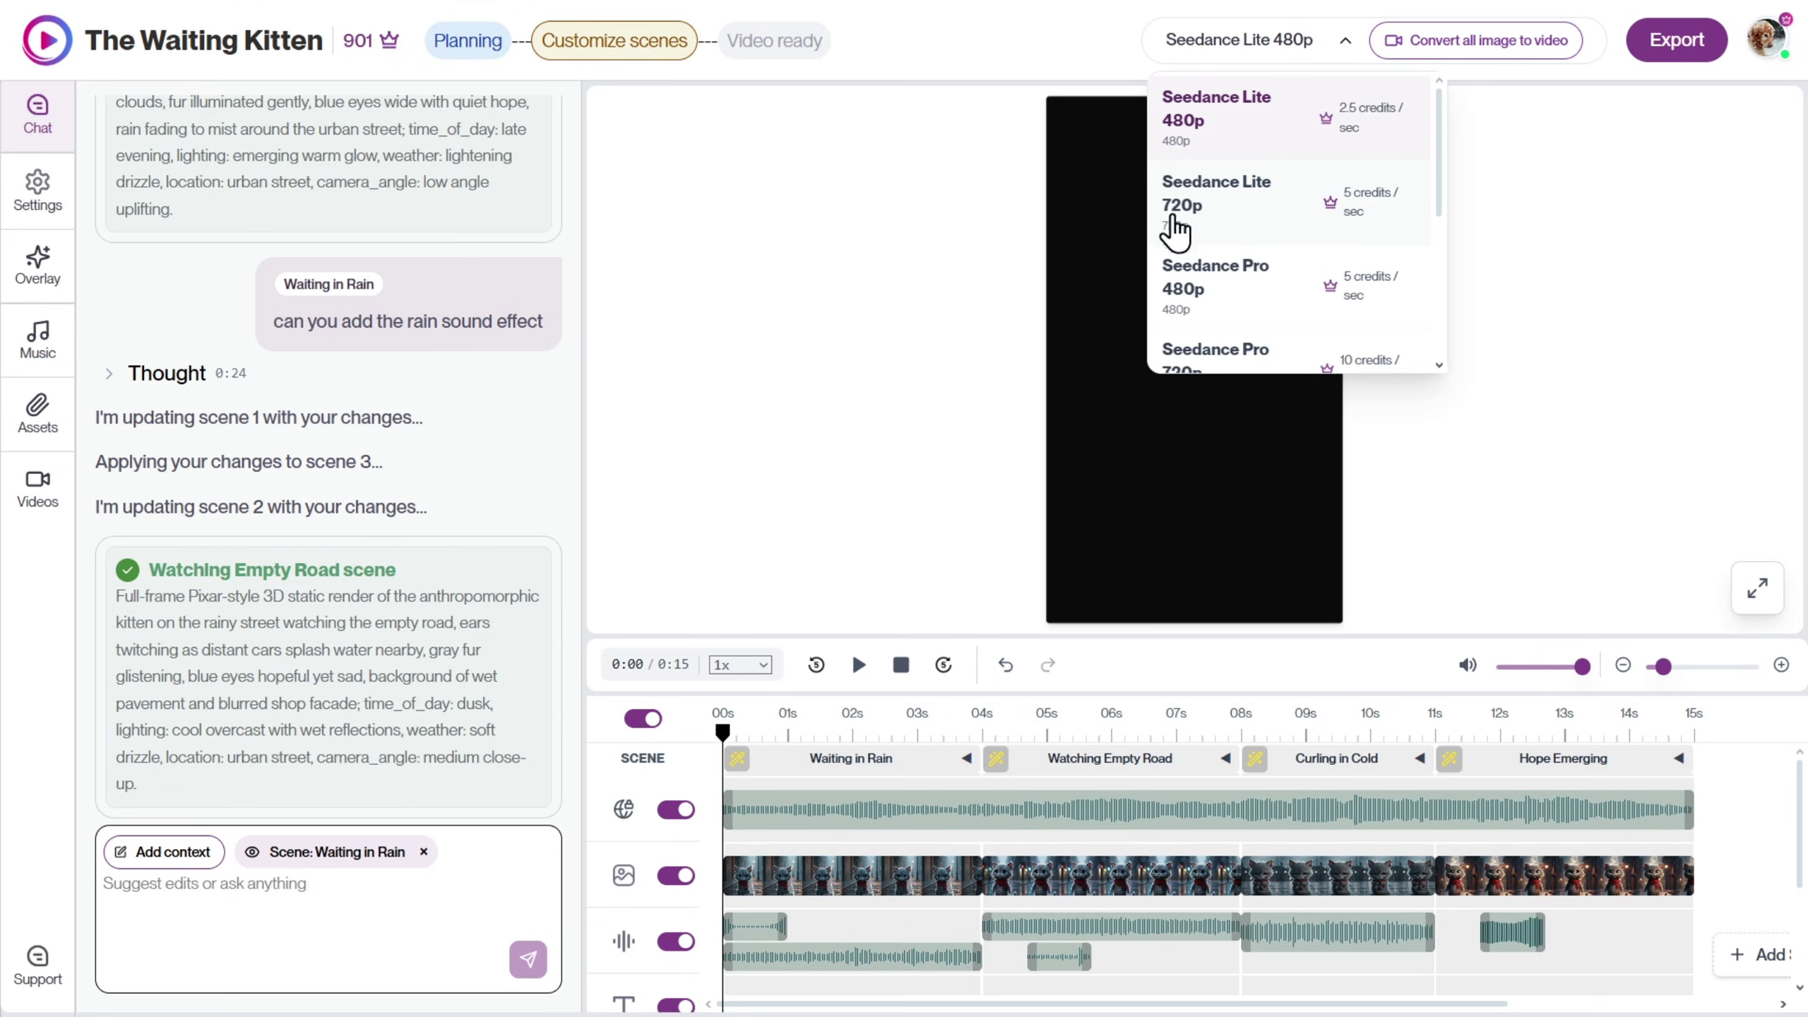
pyautogui.scroll(-2, 1266, 264)
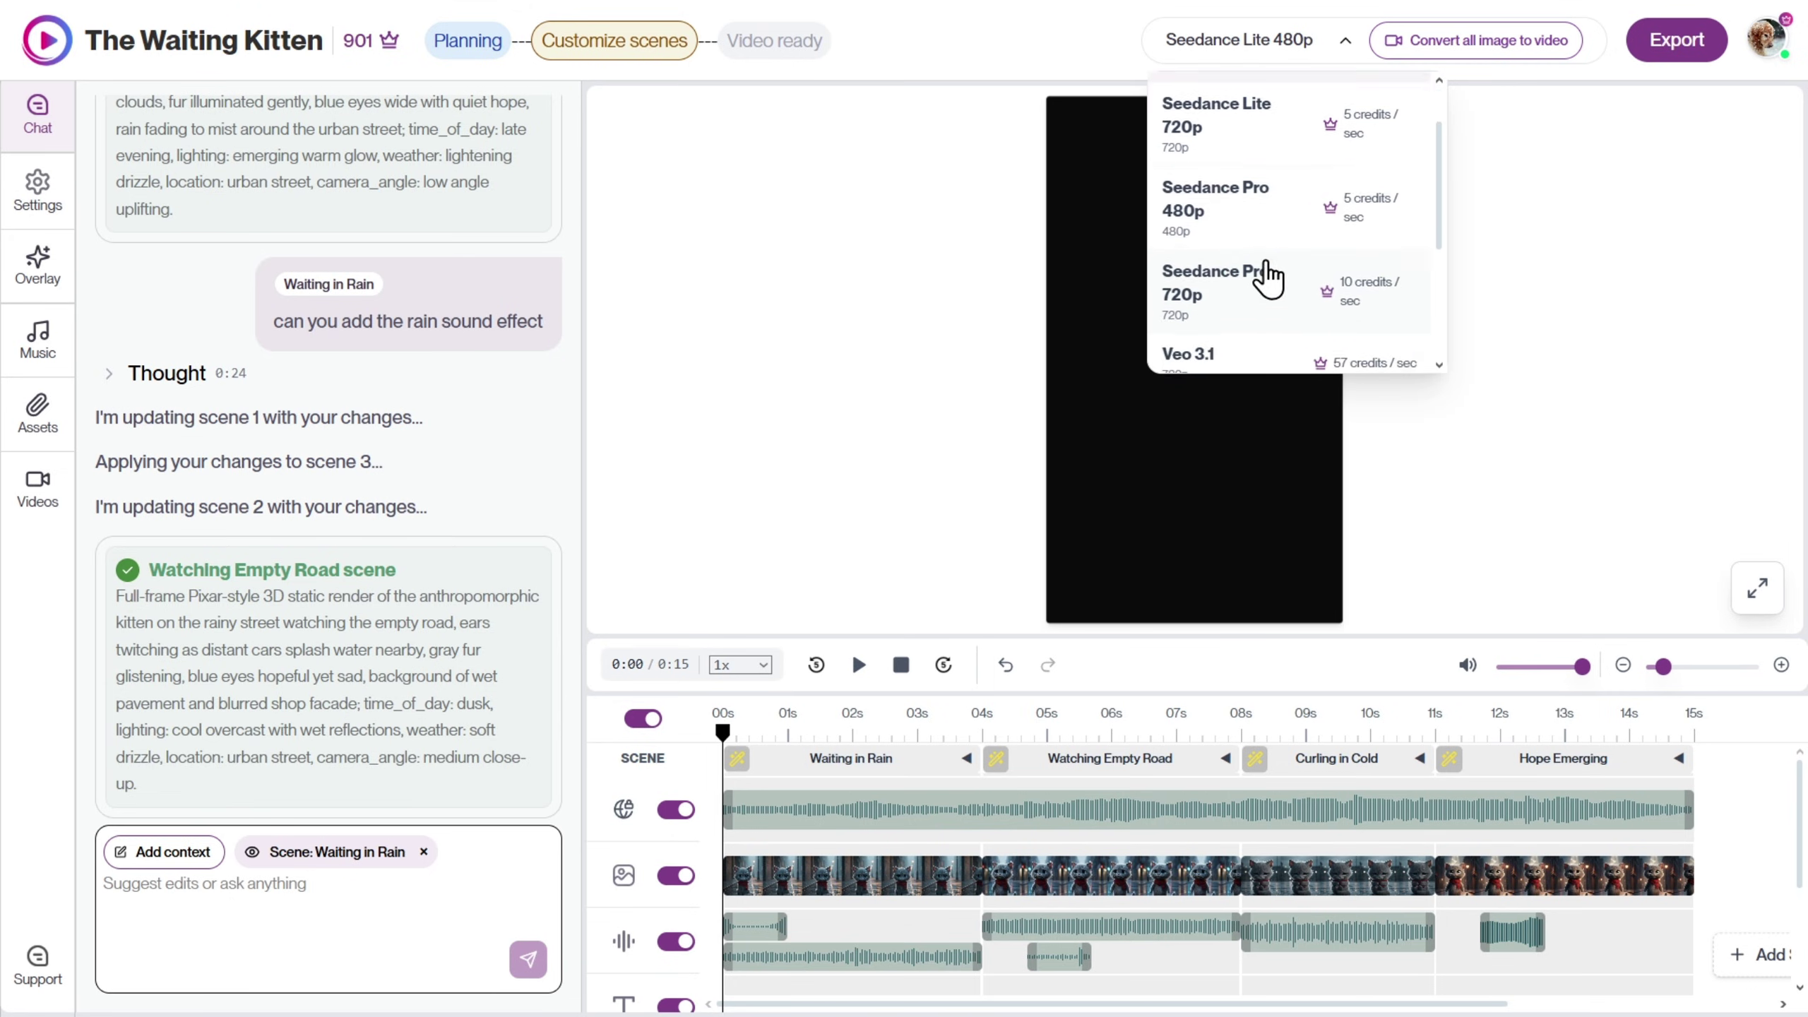
pyautogui.scroll(-2, 1264, 277)
pyautogui.scroll(-1, 1261, 284)
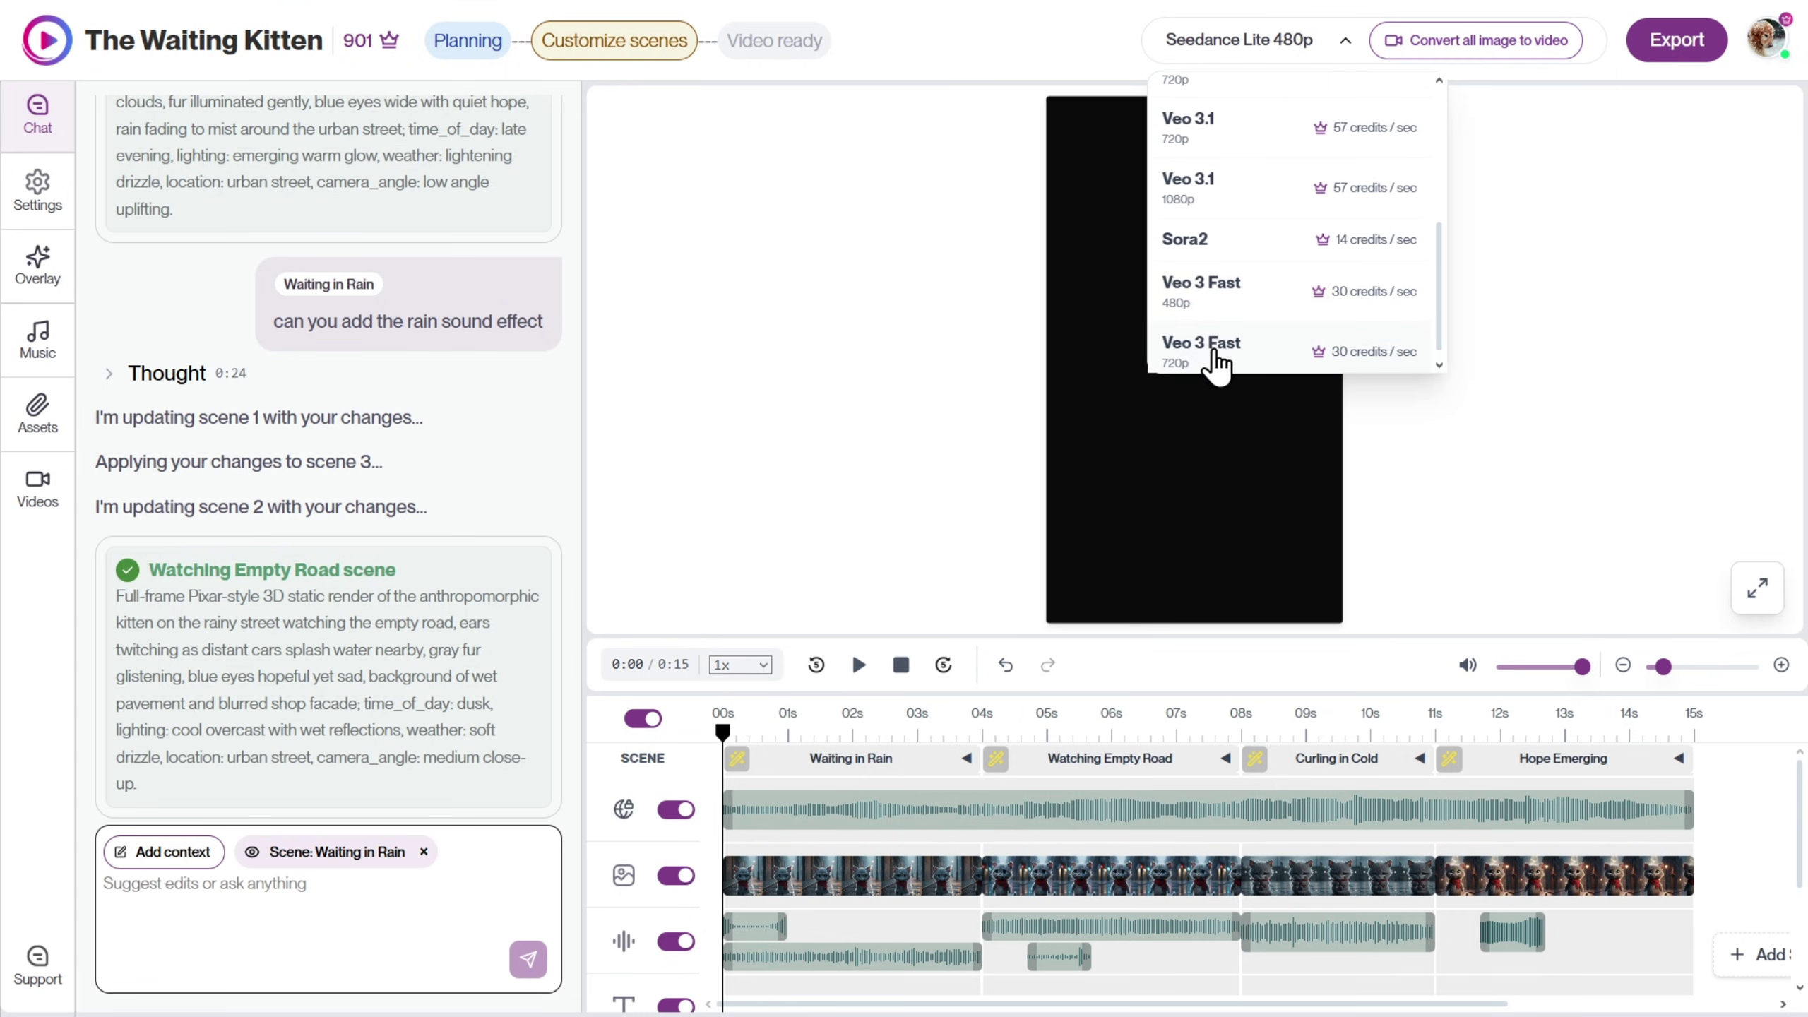
pyautogui.scroll(-1, 1281, 328)
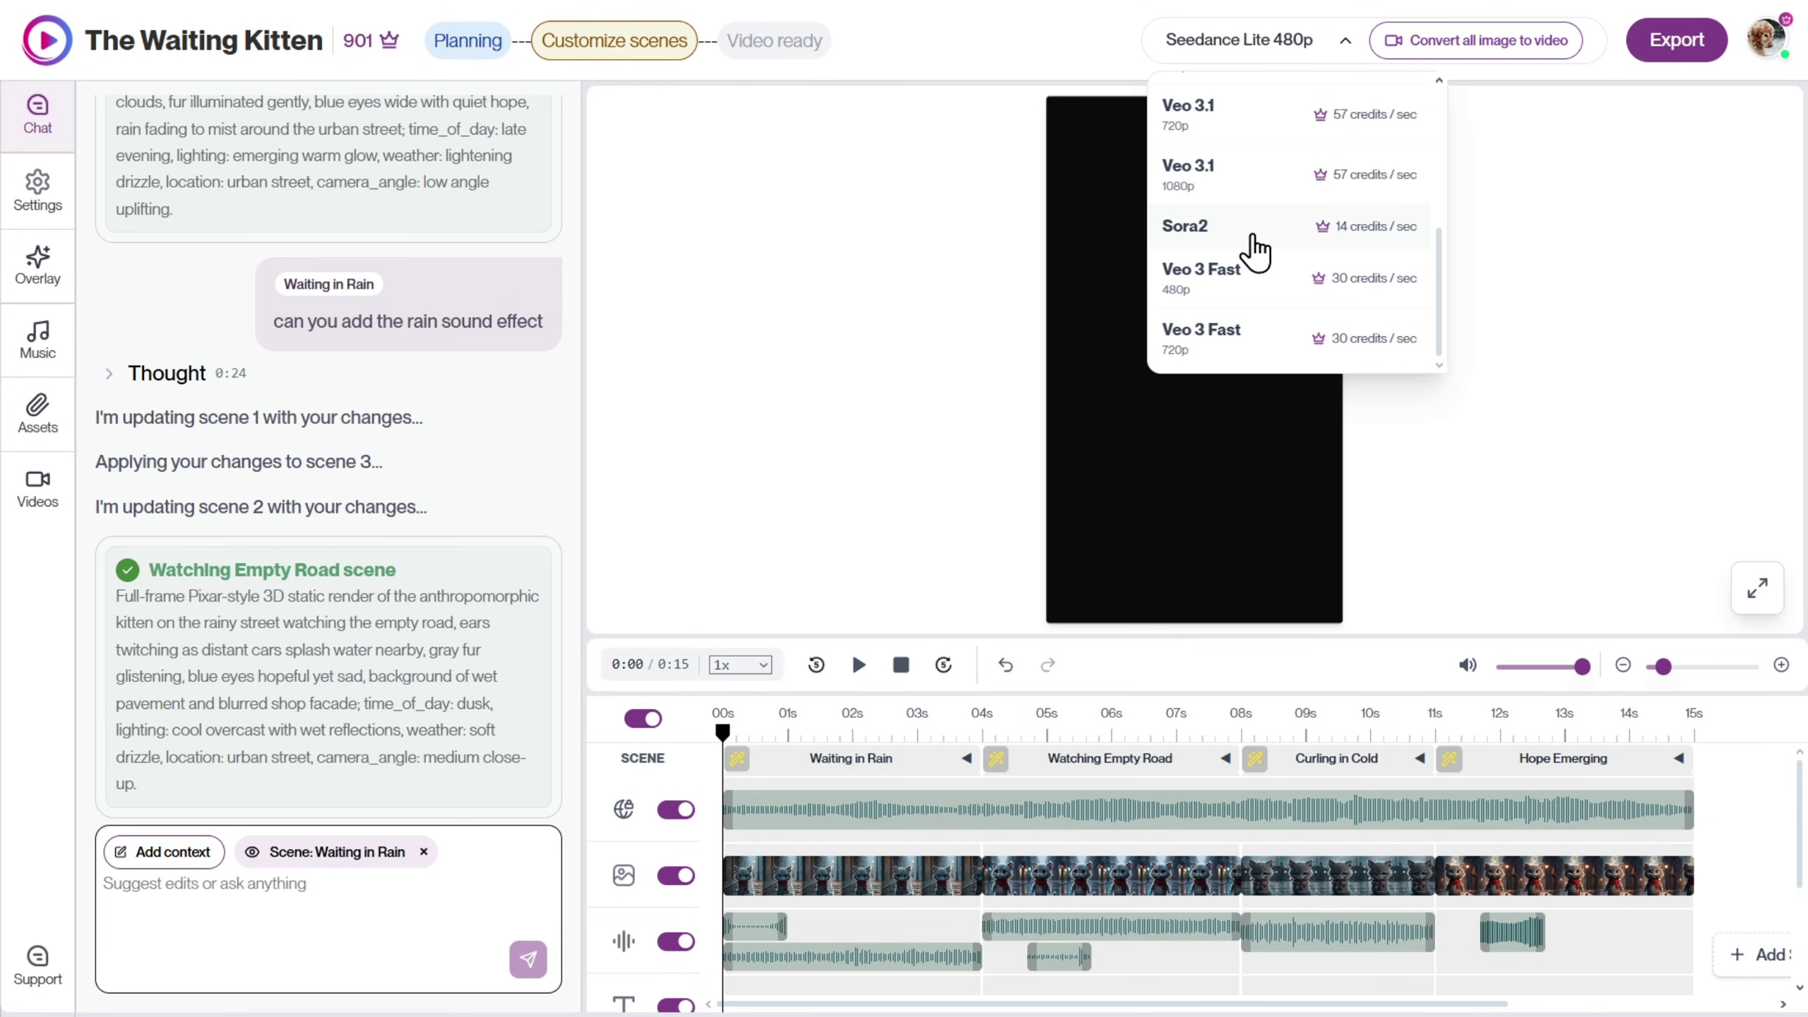
pyautogui.click(1273, 242)
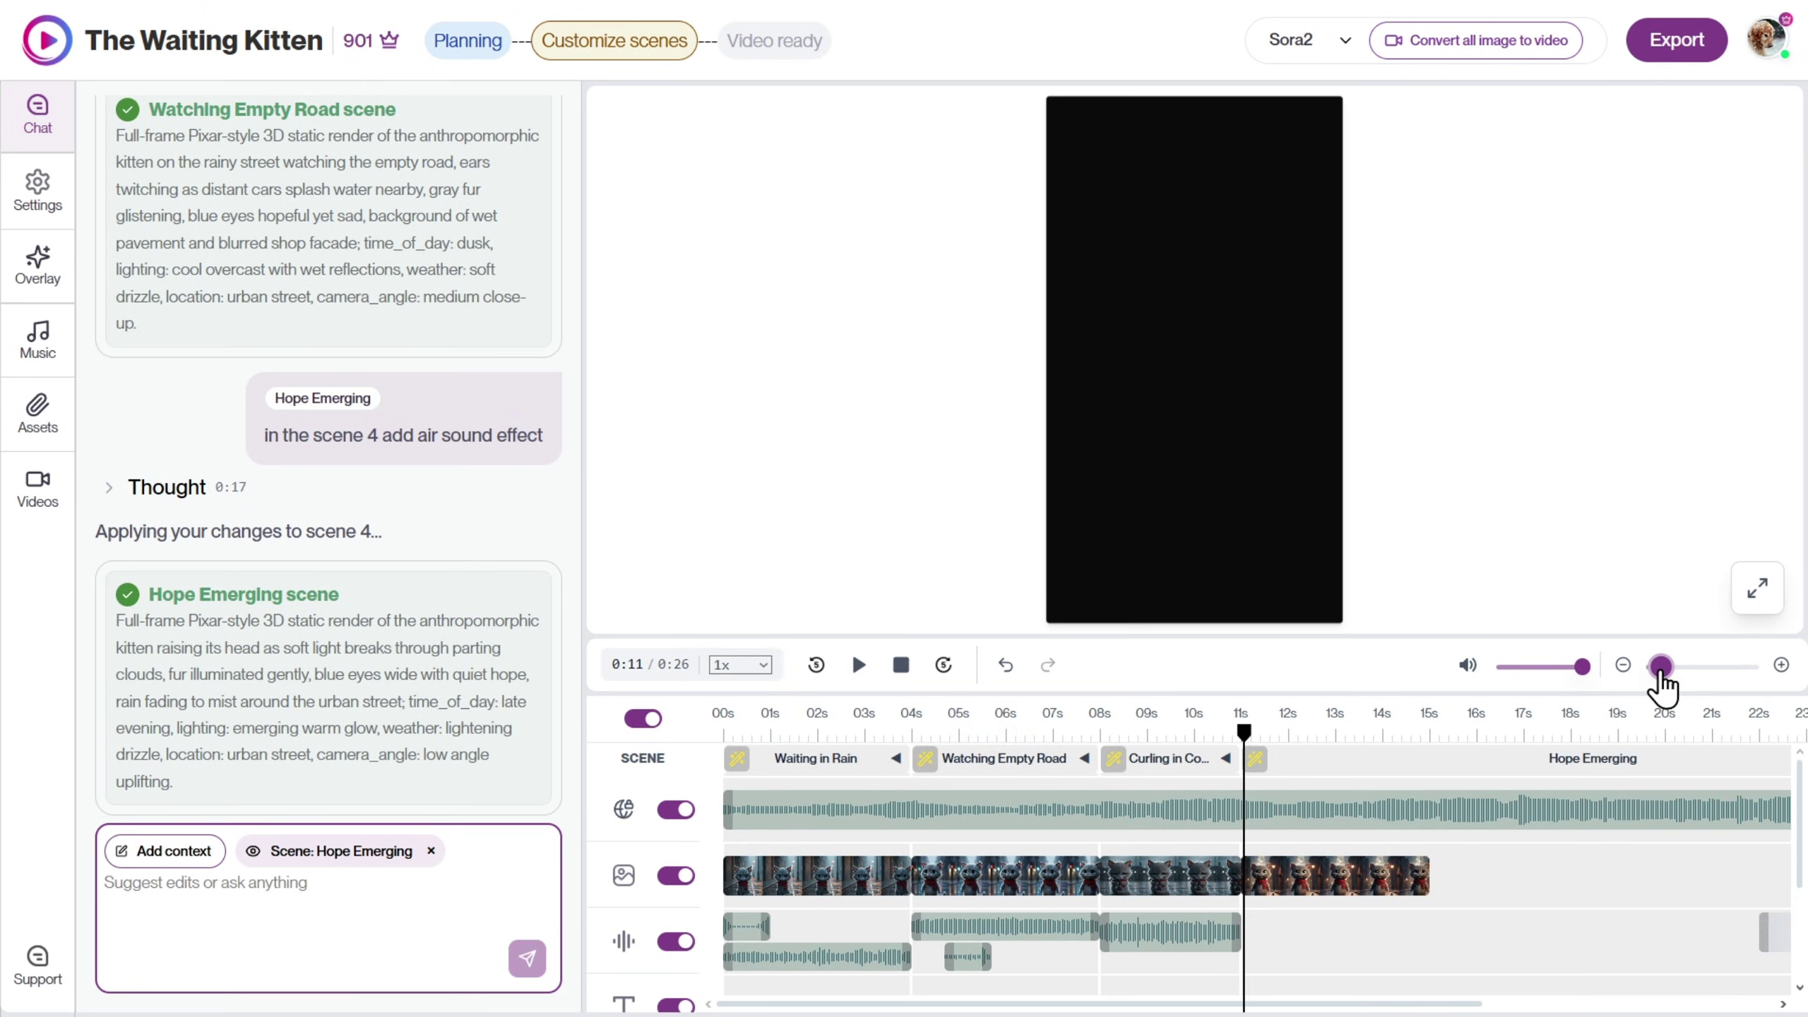
pyautogui.scroll(-1, 1292, 888)
pyautogui.click(859, 664)
pyautogui.click(1006, 734)
# Request an 'add thunder lighting effect' and shift the small Curling in Cold sound earlier.
pyautogui.click(194, 887)
pyautogui.write('add thunder effect in the video')
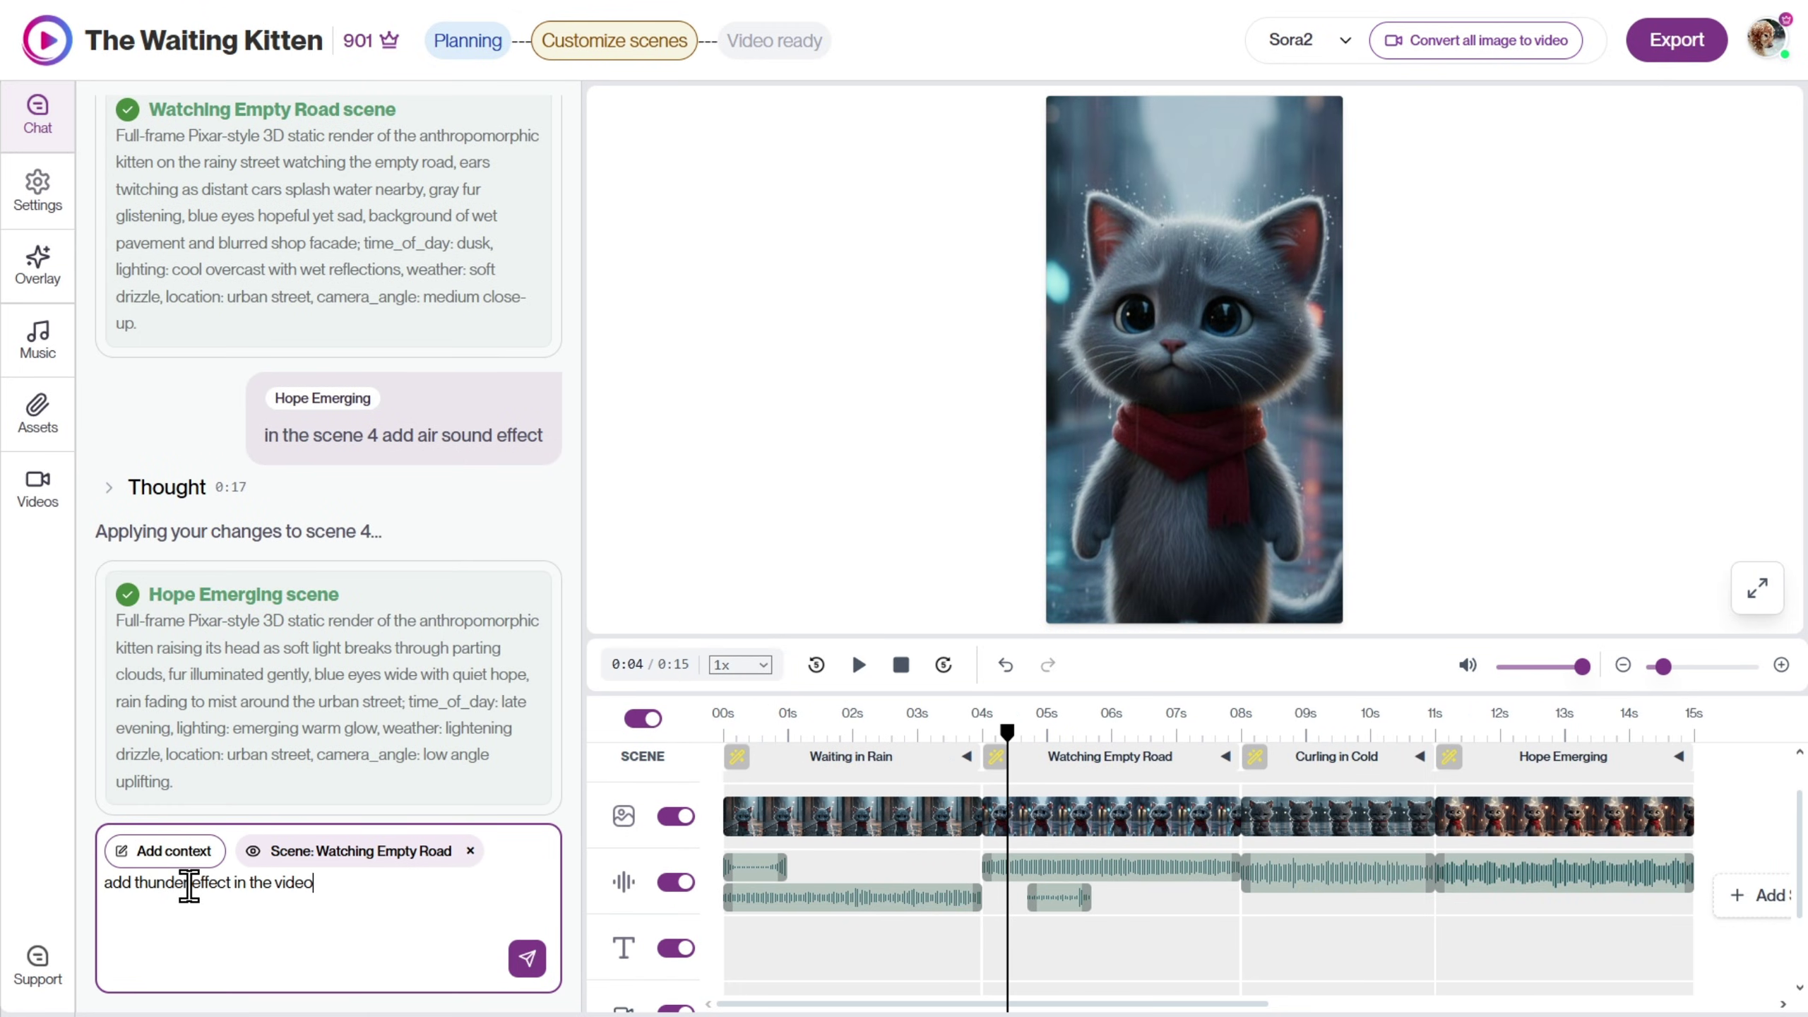
pyautogui.click(188, 883)
pyautogui.write('lighting')
pyautogui.press('Return')
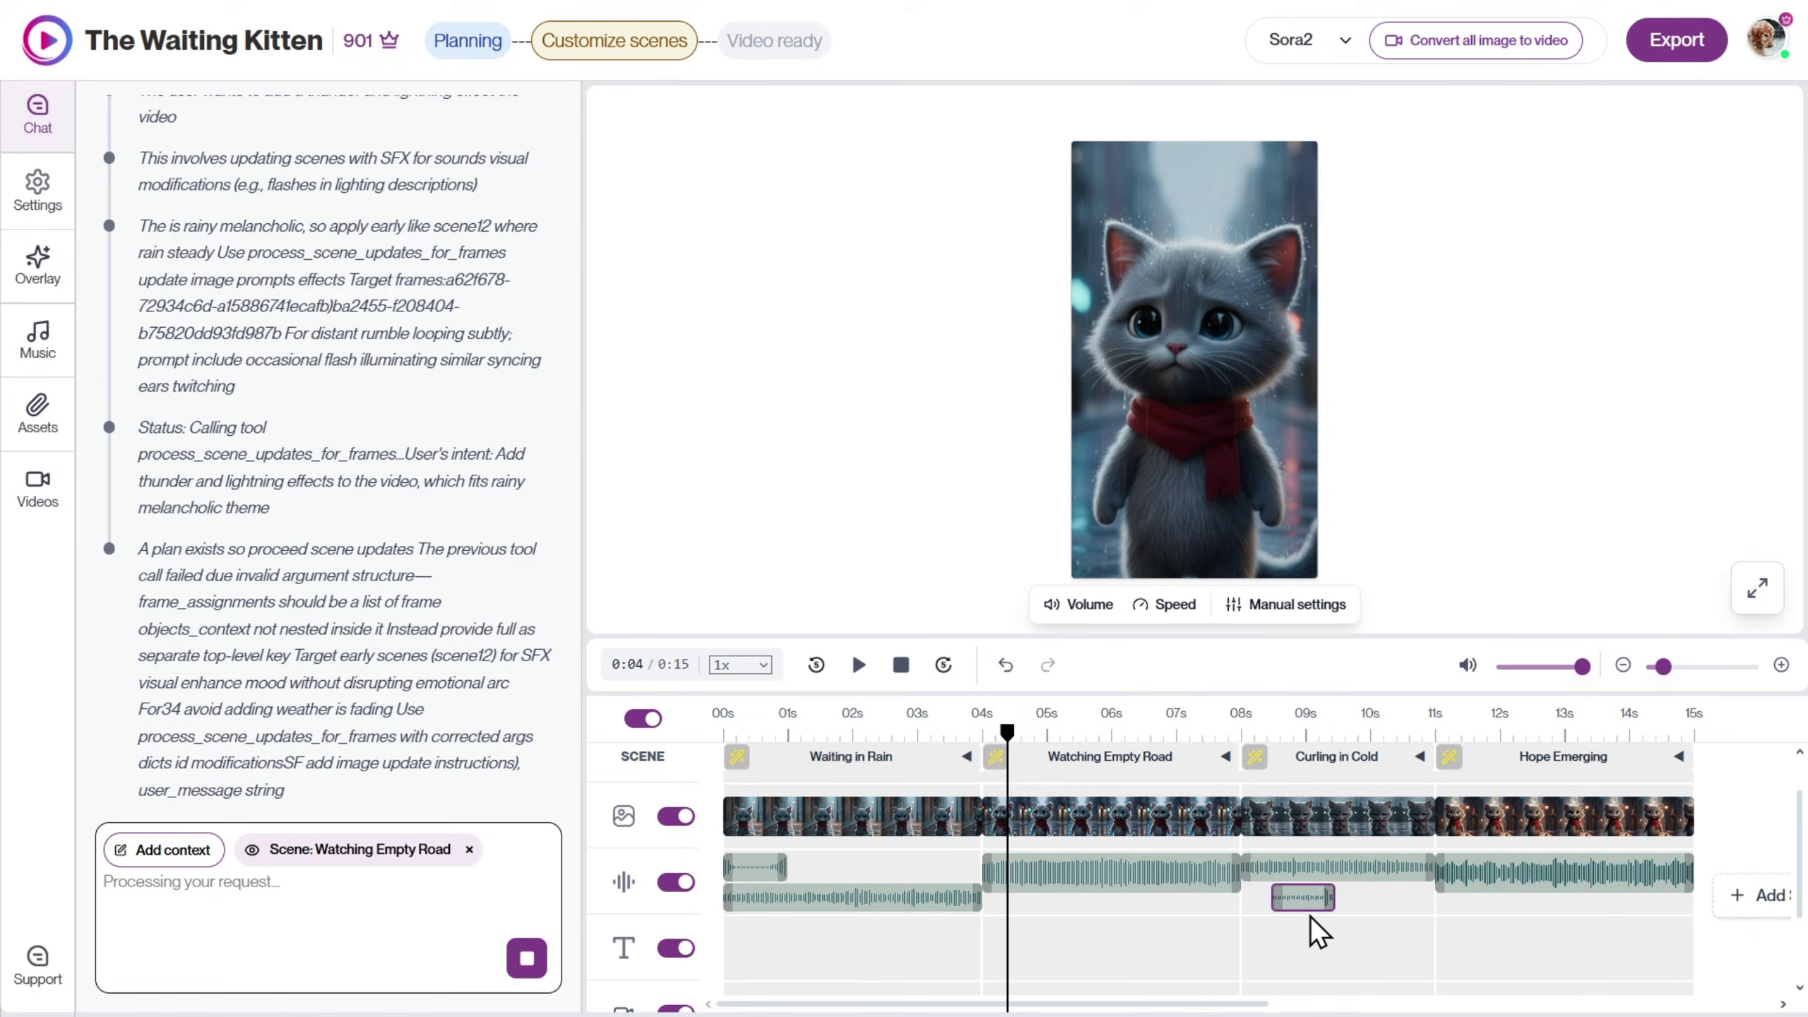
pyautogui.moveTo(1060, 897); pyautogui.dragTo(1013, 898)
pyautogui.click(858, 665)
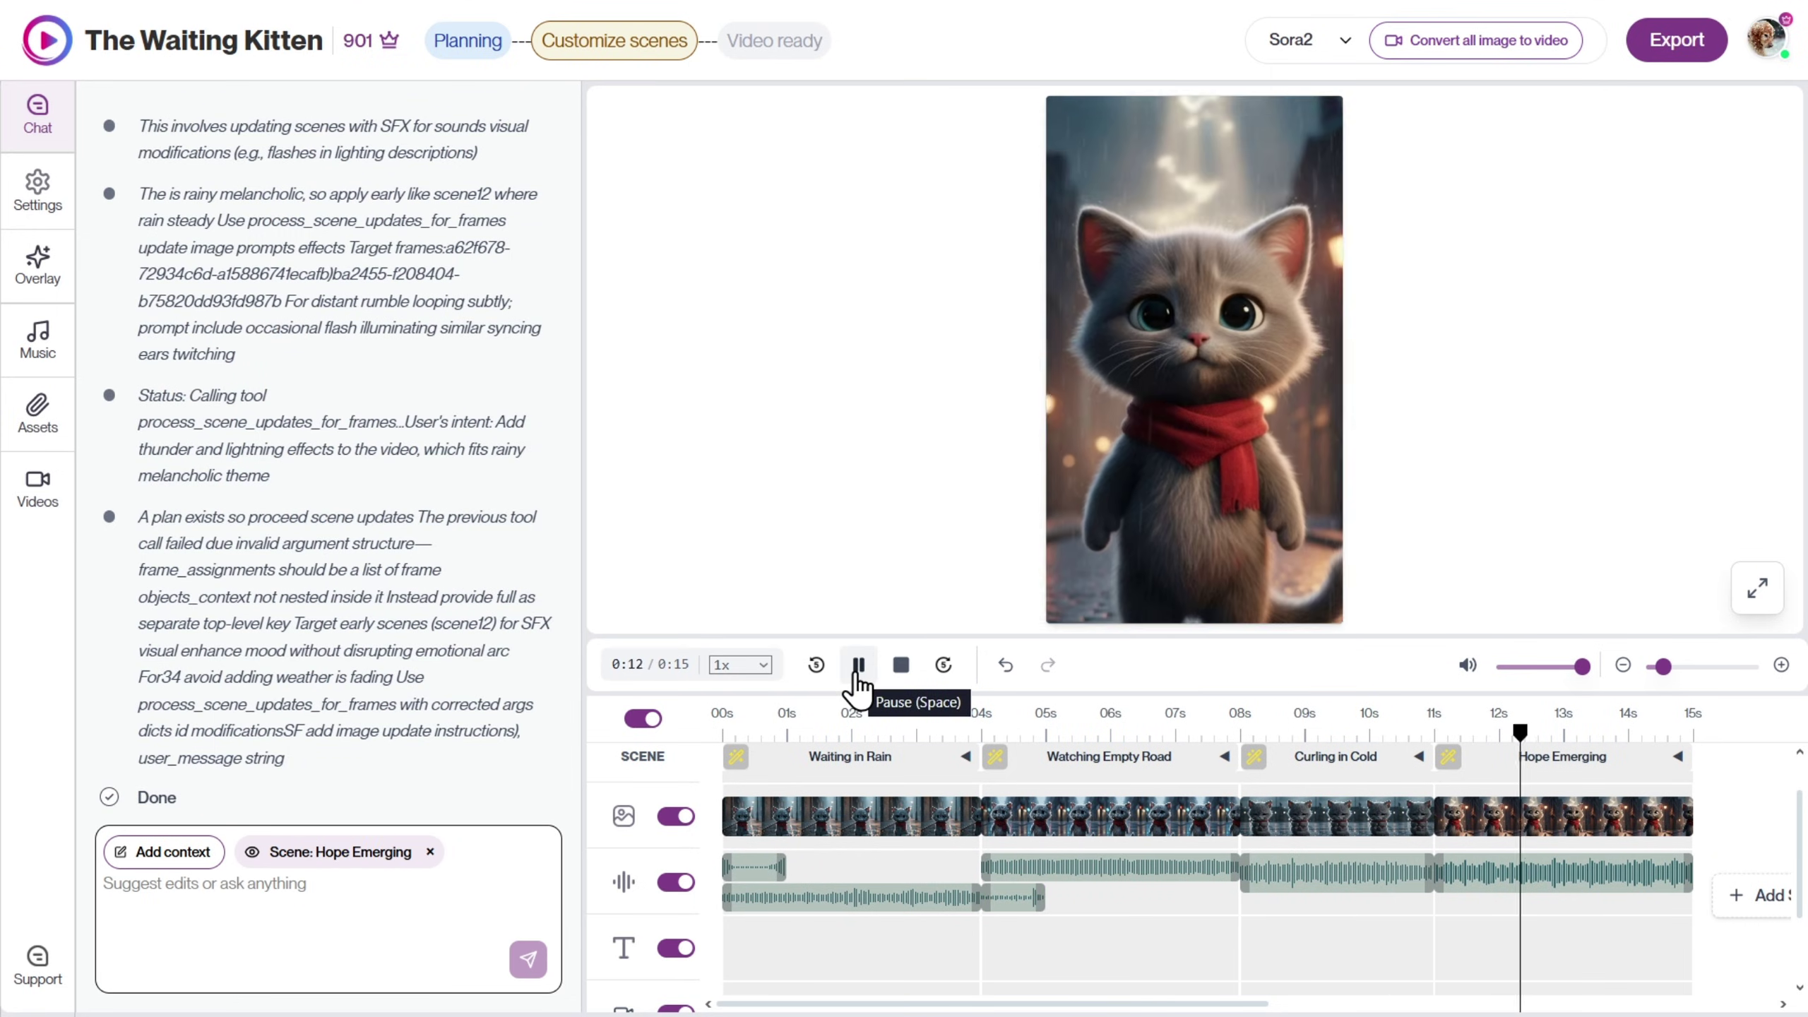
# Upload the sad meow song and use it as the background music.
pyautogui.click(38, 265)
pyautogui.click(43, 342)
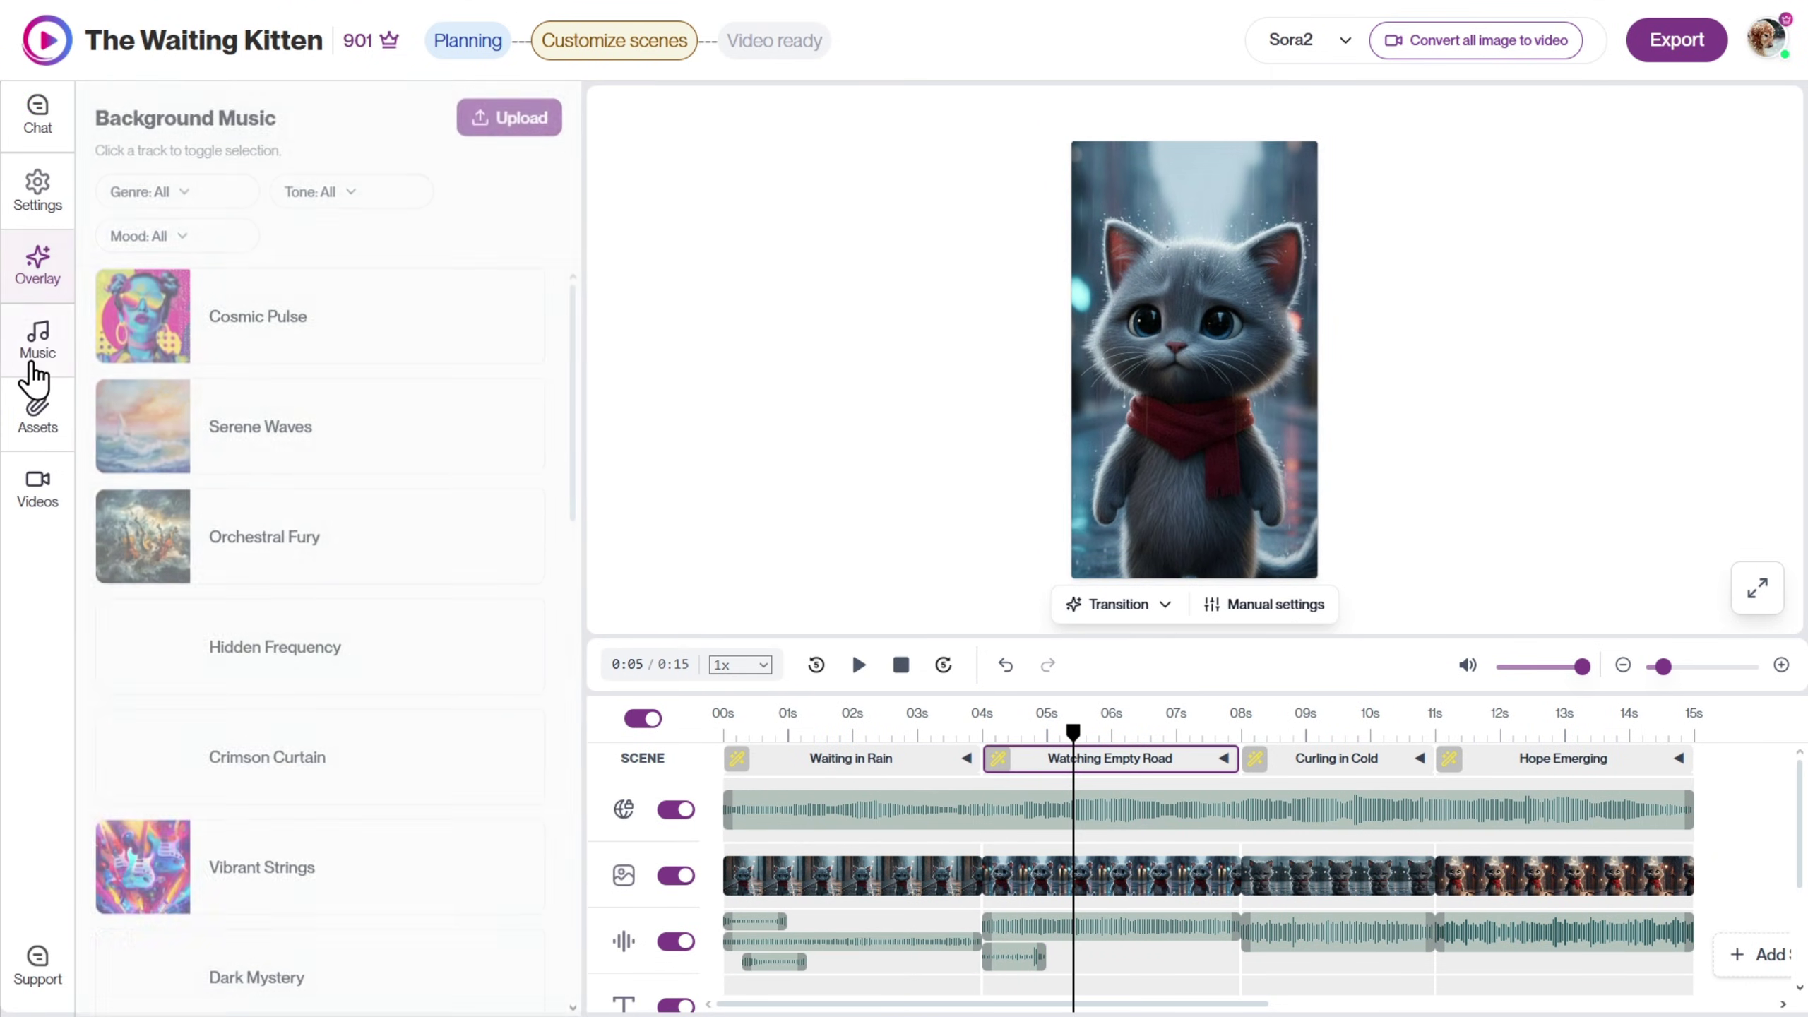
pyautogui.scroll(-2, 335, 438)
pyautogui.scroll(2, 263, 420)
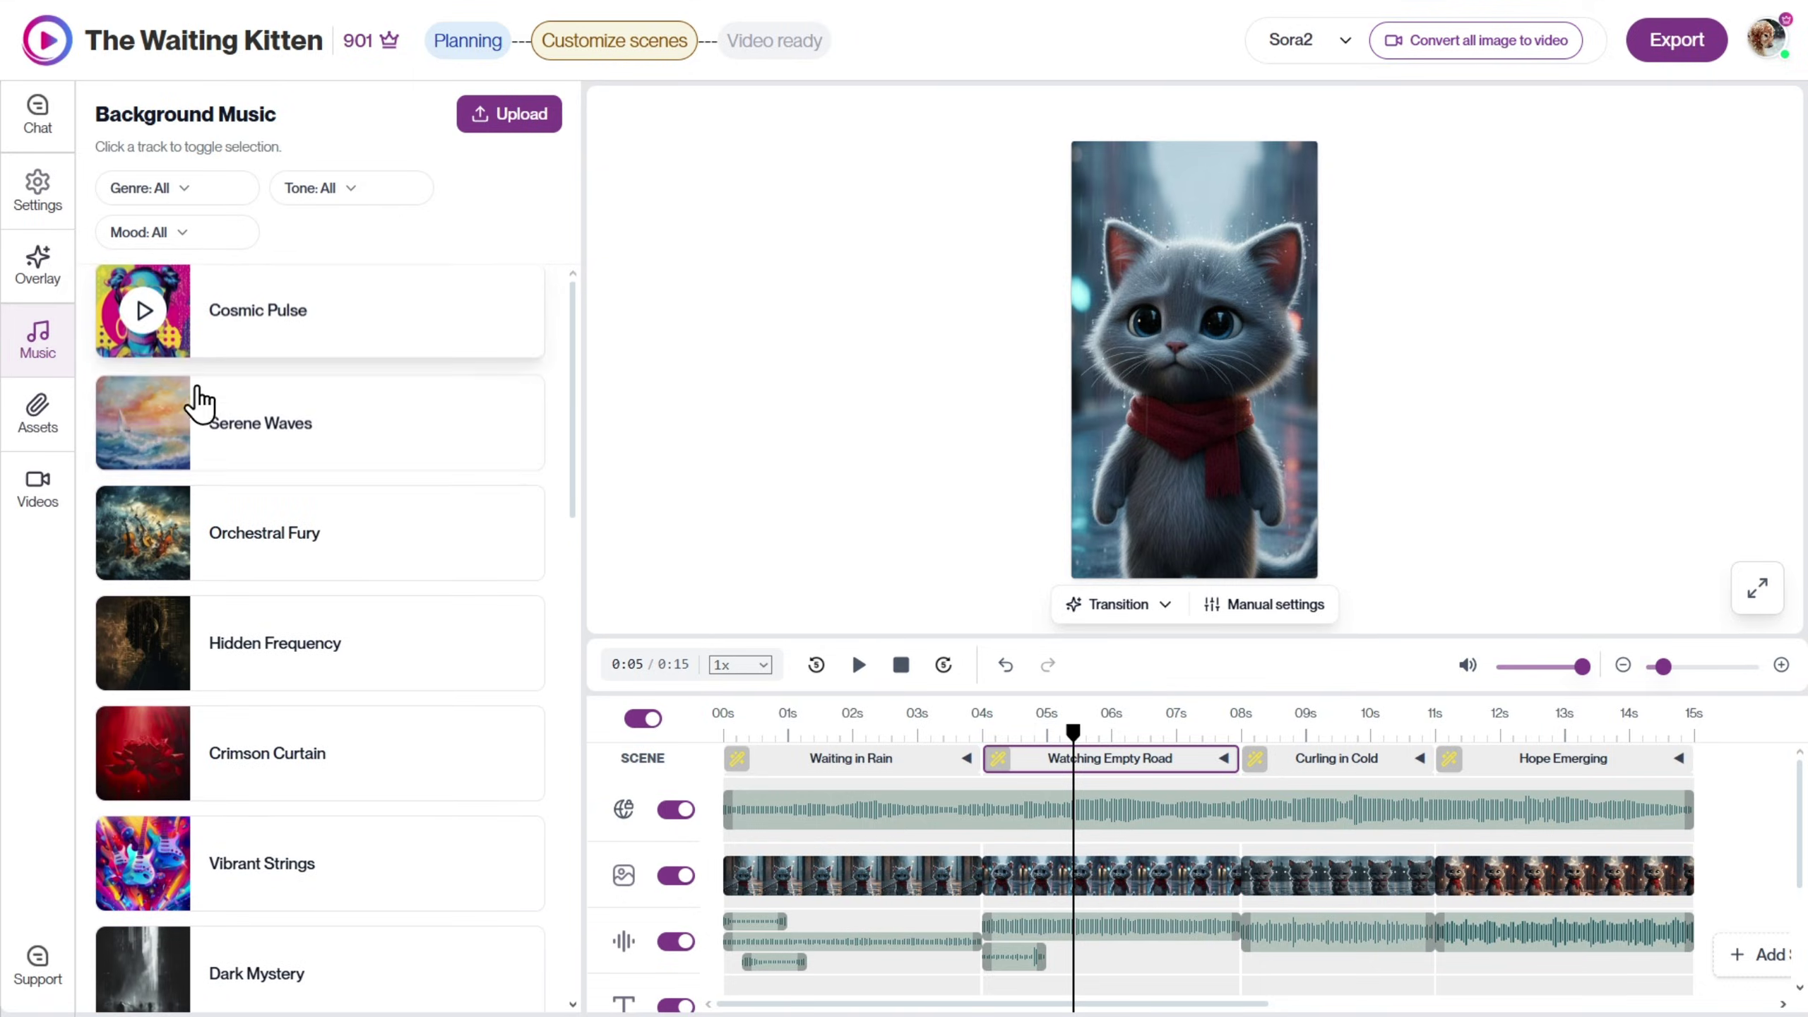
pyautogui.click(501, 143)
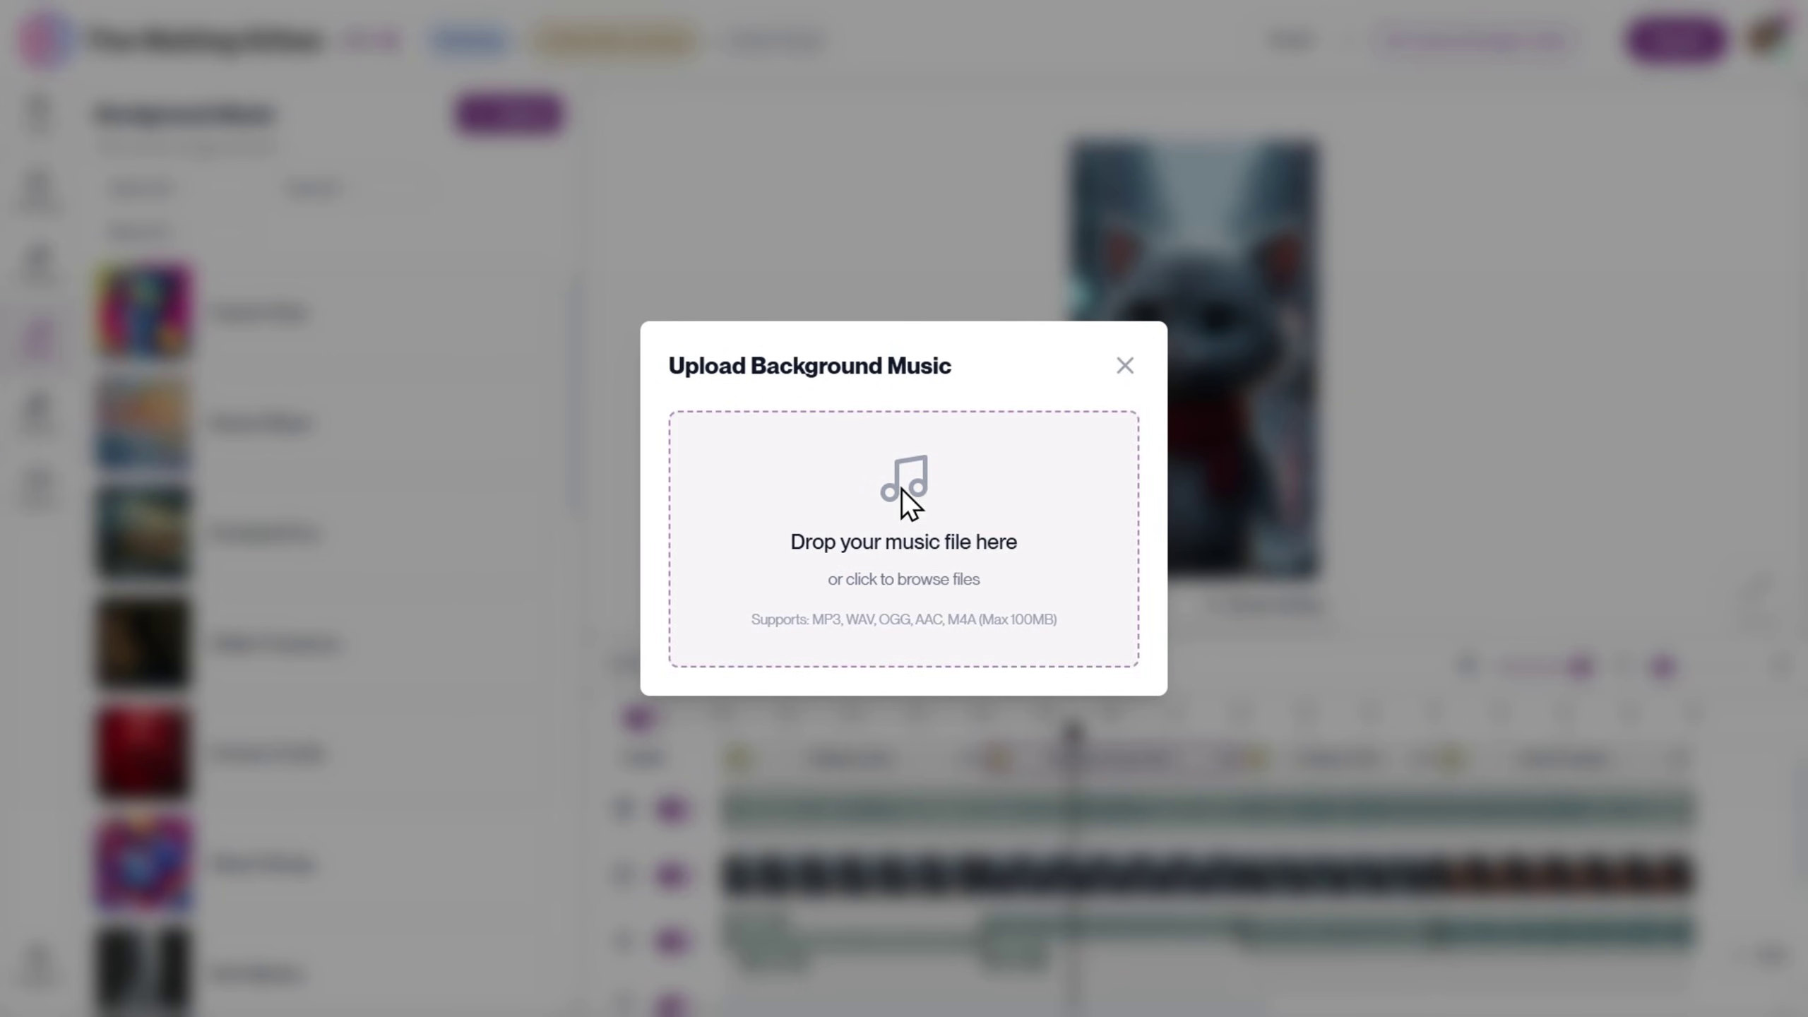
pyautogui.moveTo(894, 553); pyautogui.dragTo(902, 490)
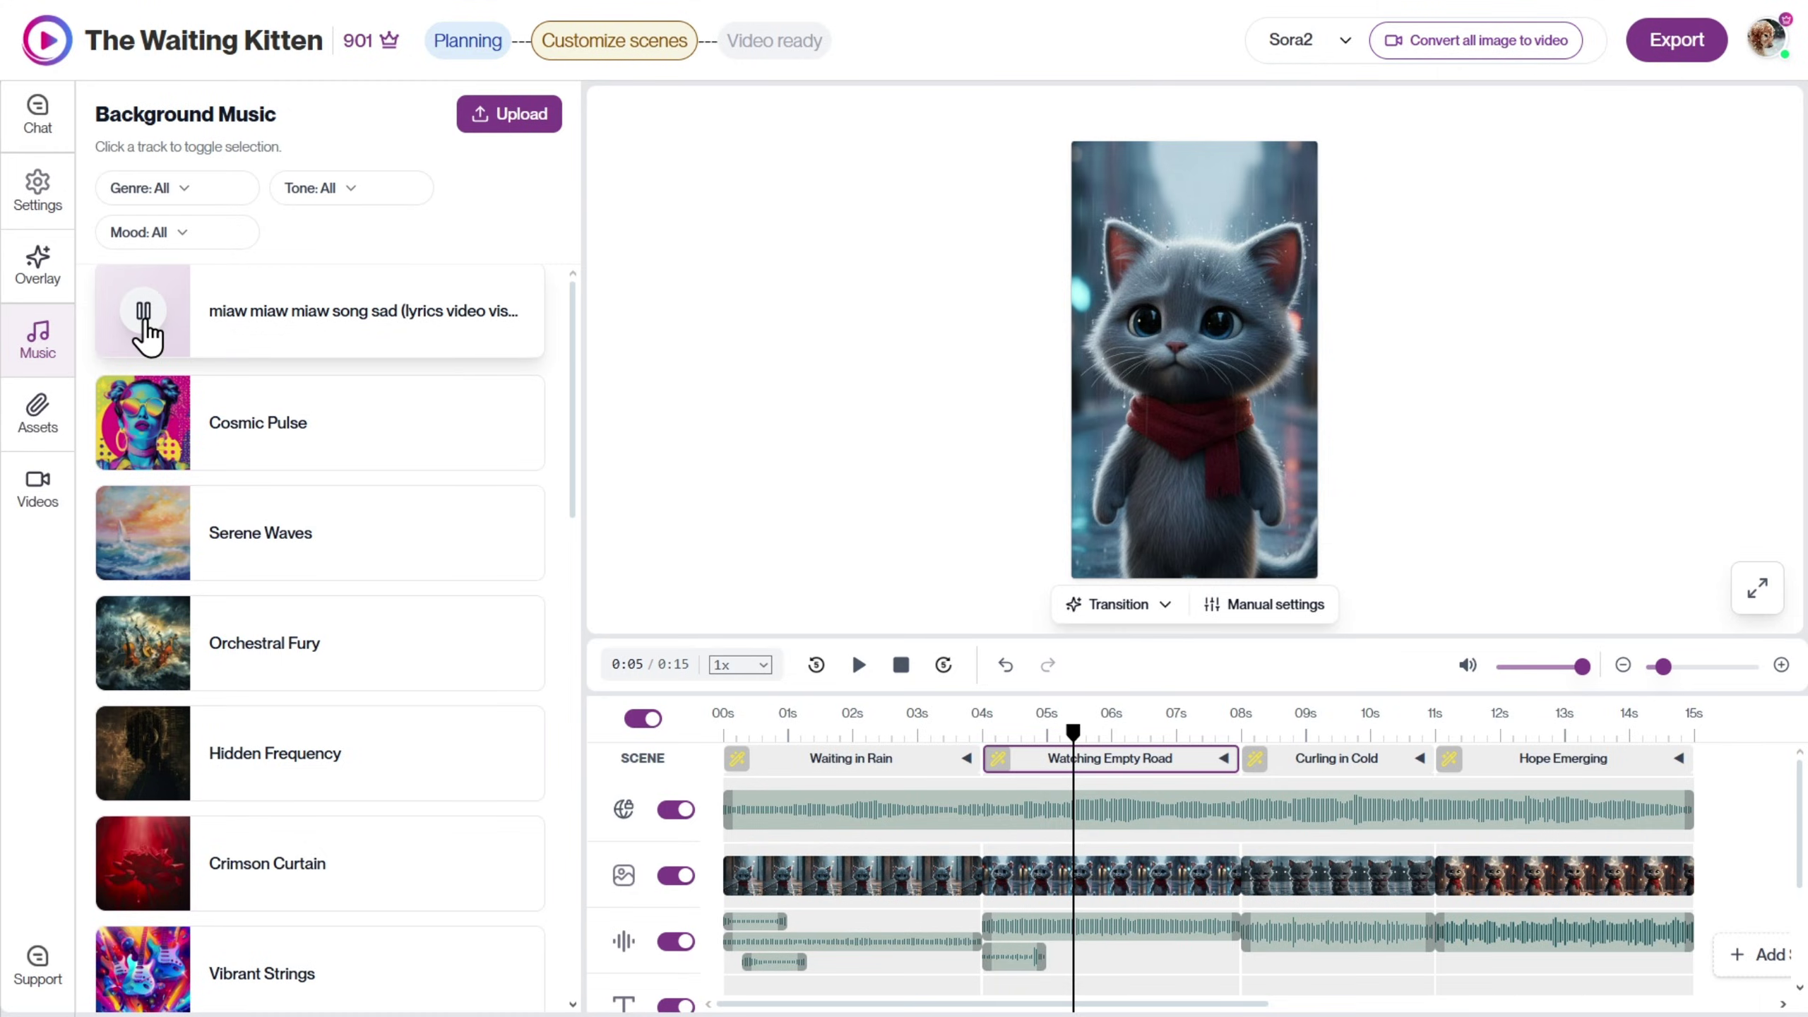
pyautogui.click(146, 328)
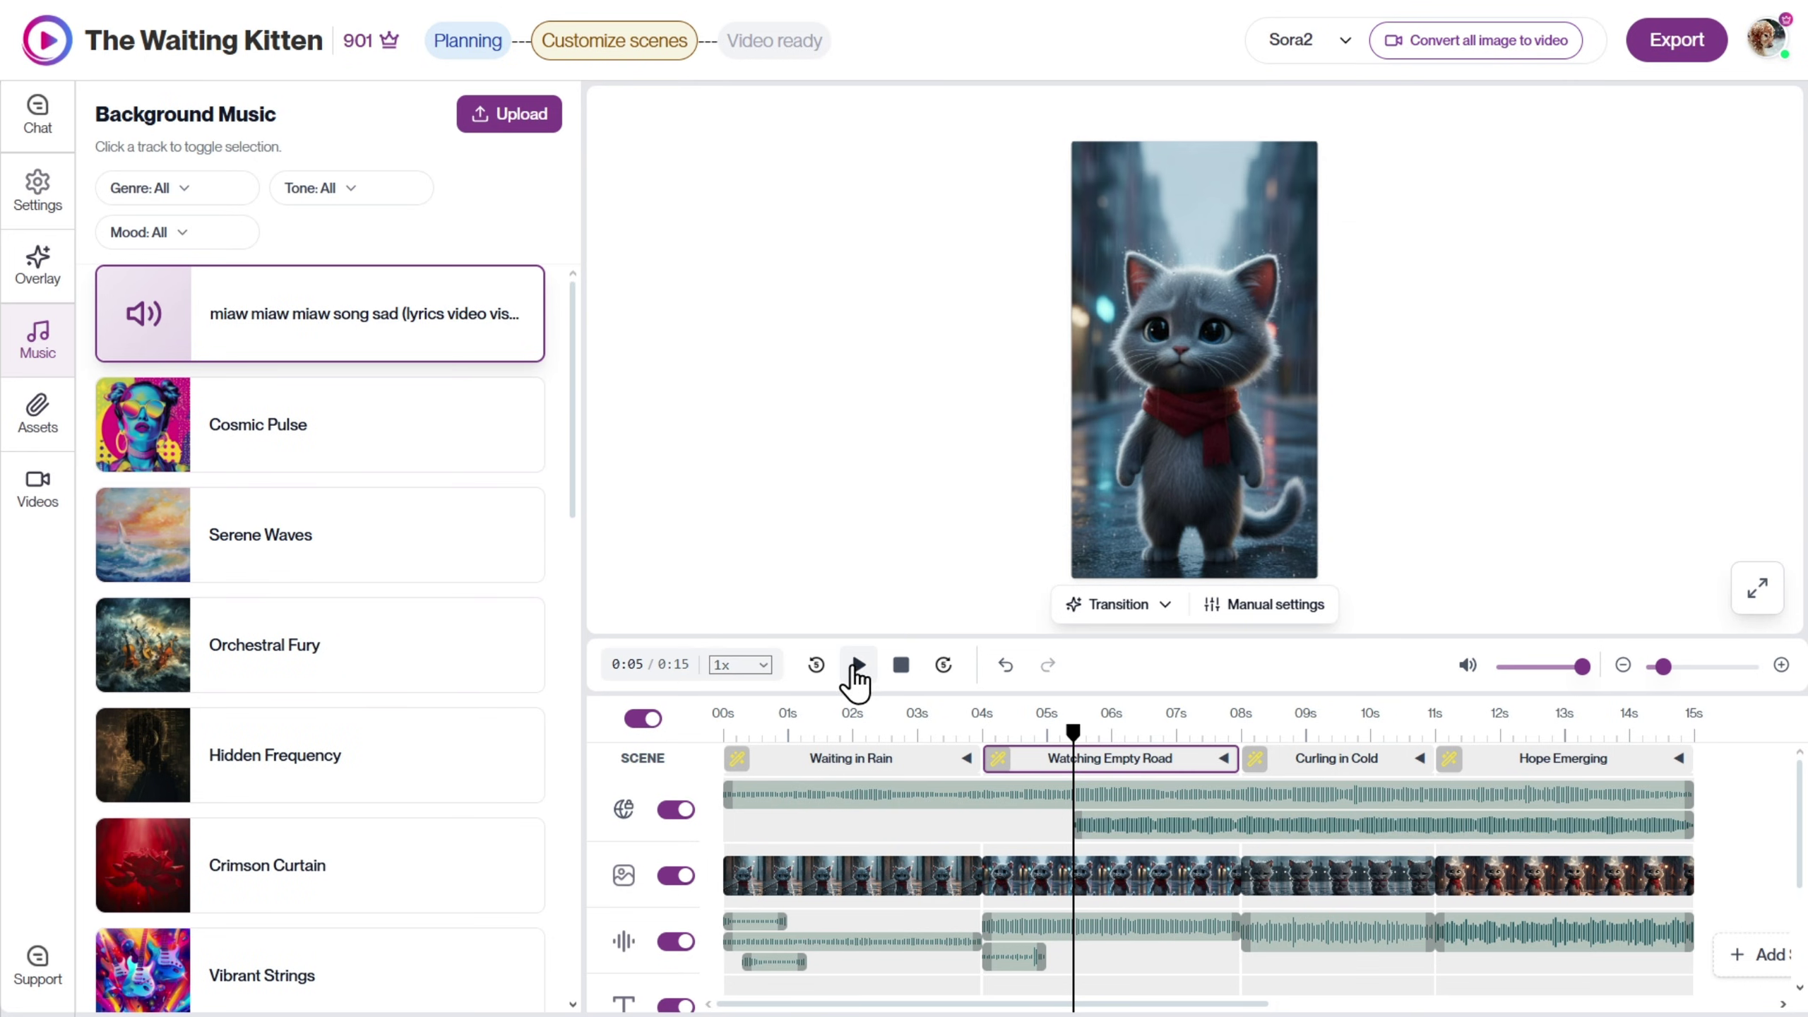
pyautogui.click(858, 665)
# Delete the unwanted audio clip and bring up the Pexels stock video library.
pyautogui.rightClick(940, 792)
pyautogui.click(961, 767)
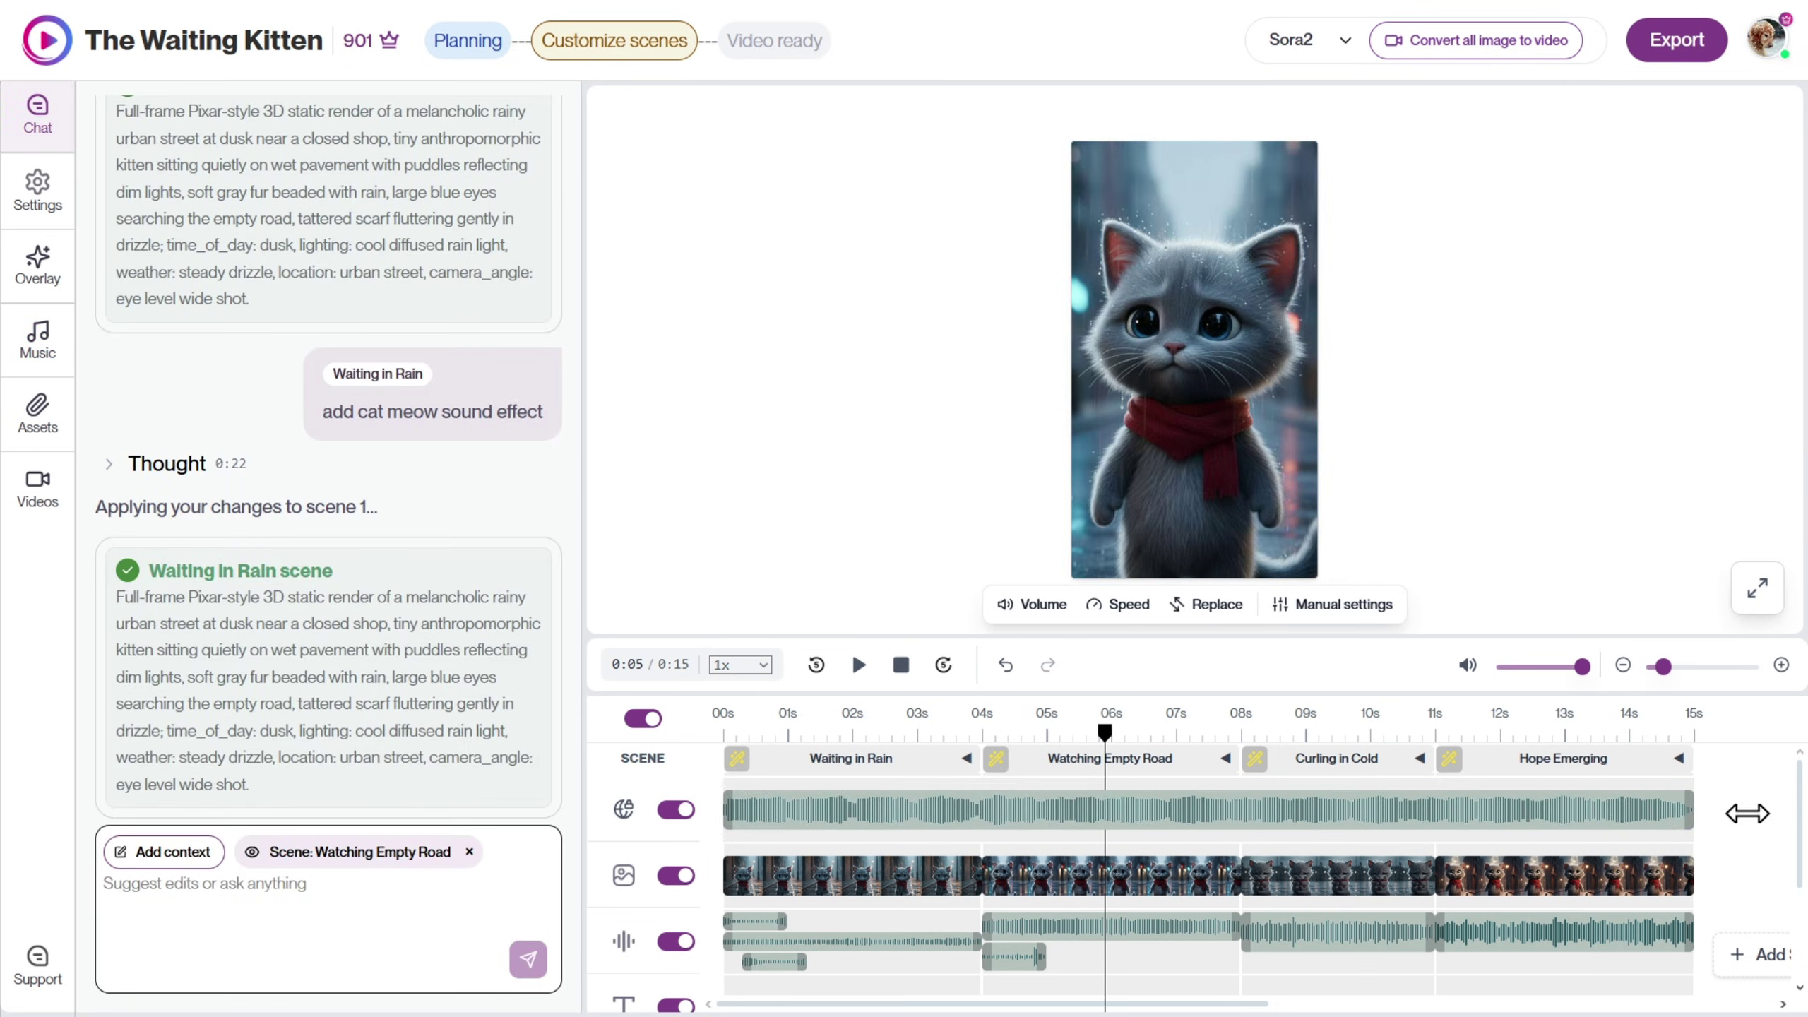
pyautogui.click(37, 488)
pyautogui.scroll(-2, 473, 891)
# Add a Pexels cat-petting clip under Hope Emerging, then convert all scene images to video.
pyautogui.click(1554, 731)
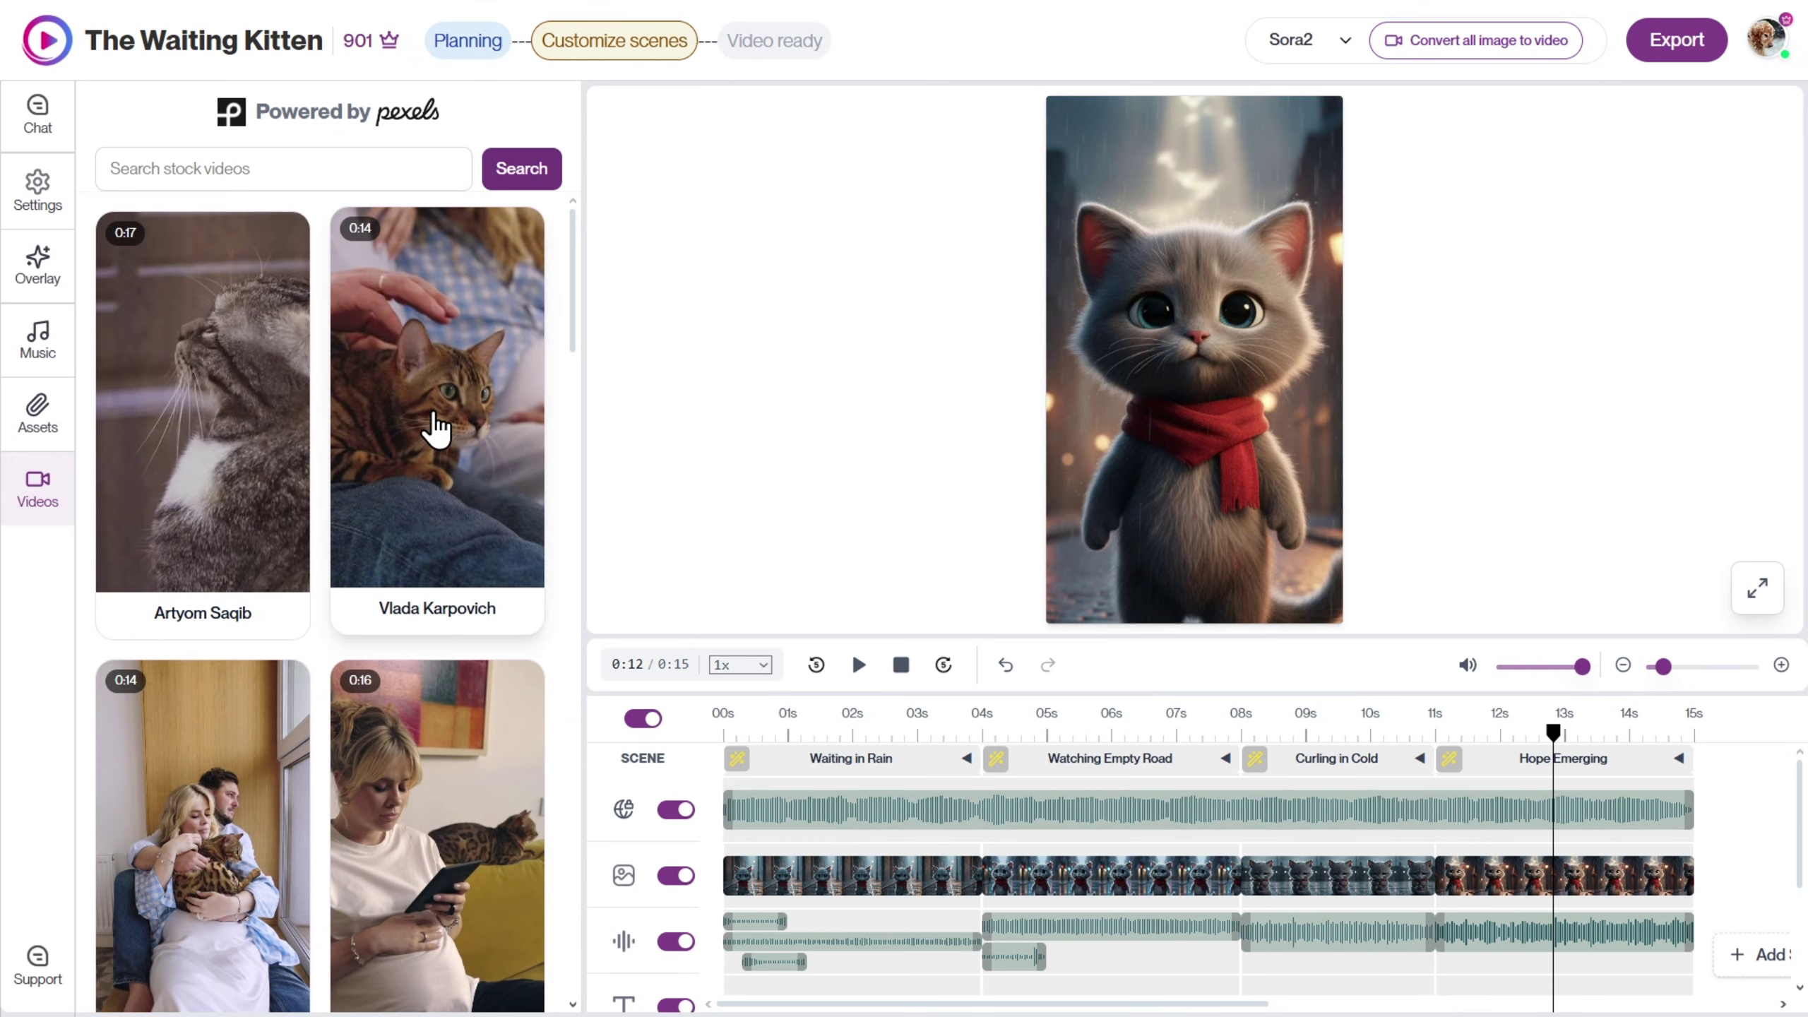
pyautogui.click(433, 428)
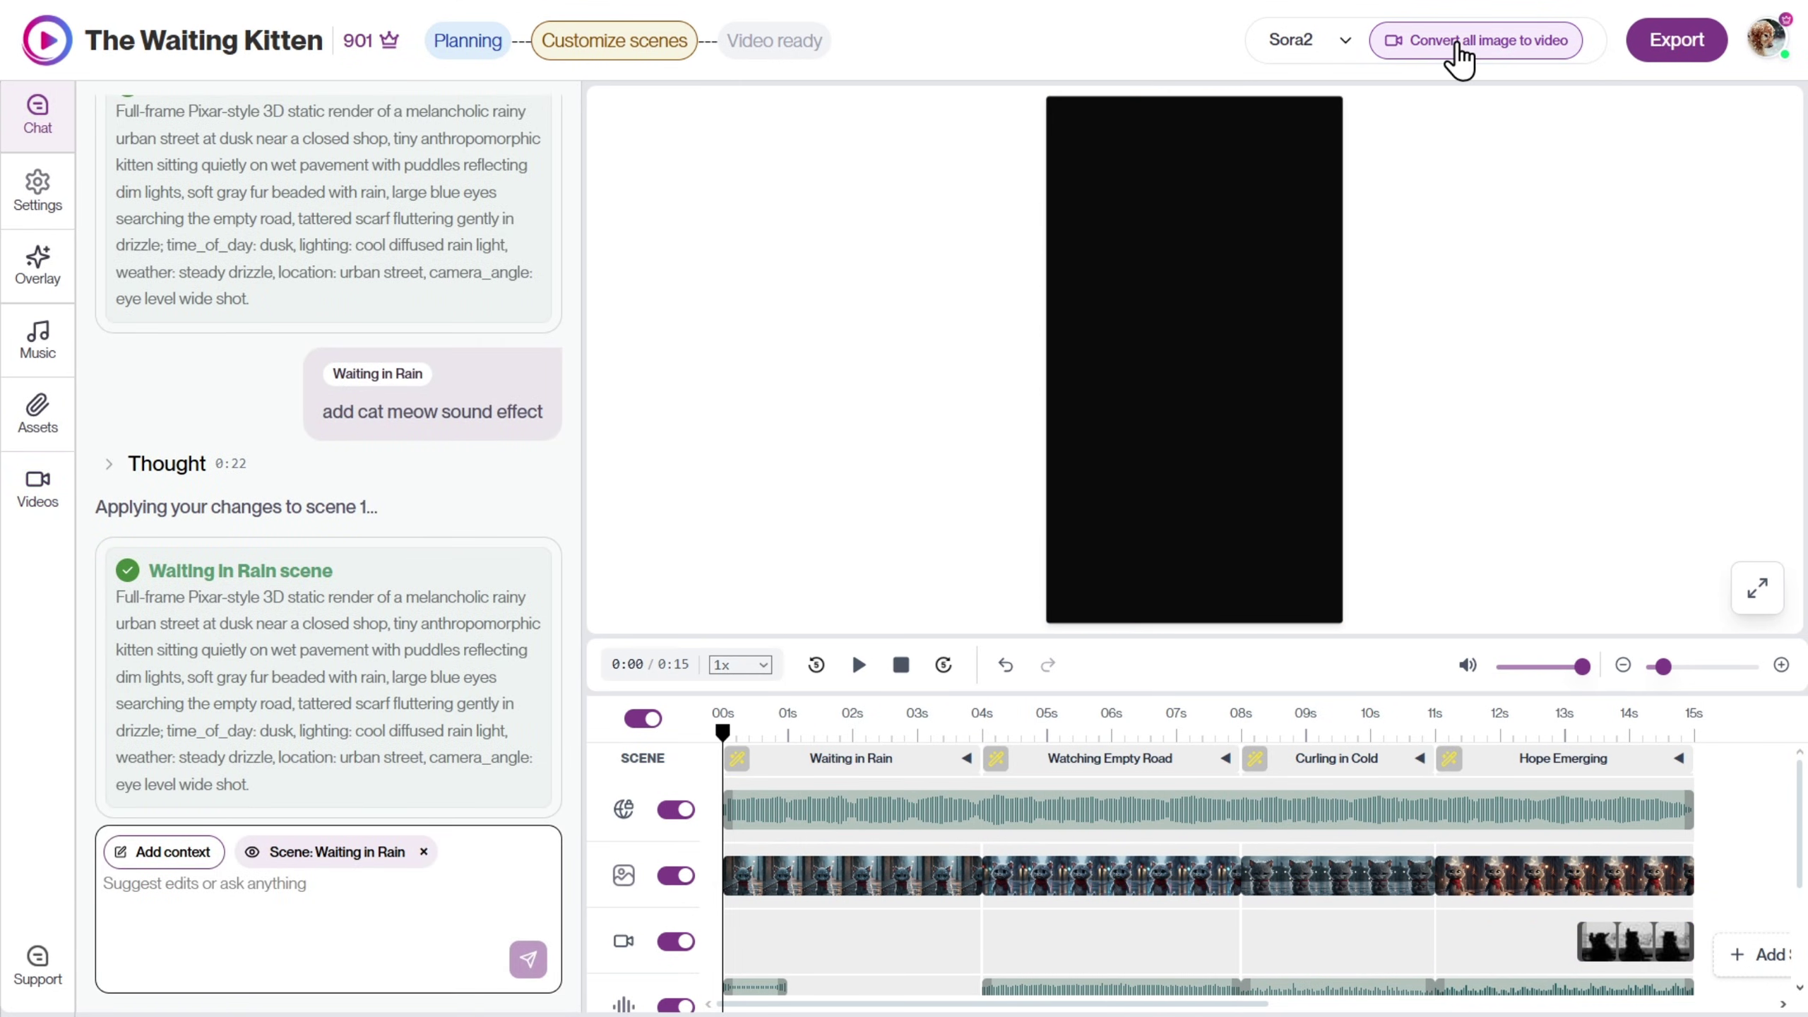
pyautogui.click(1463, 43)
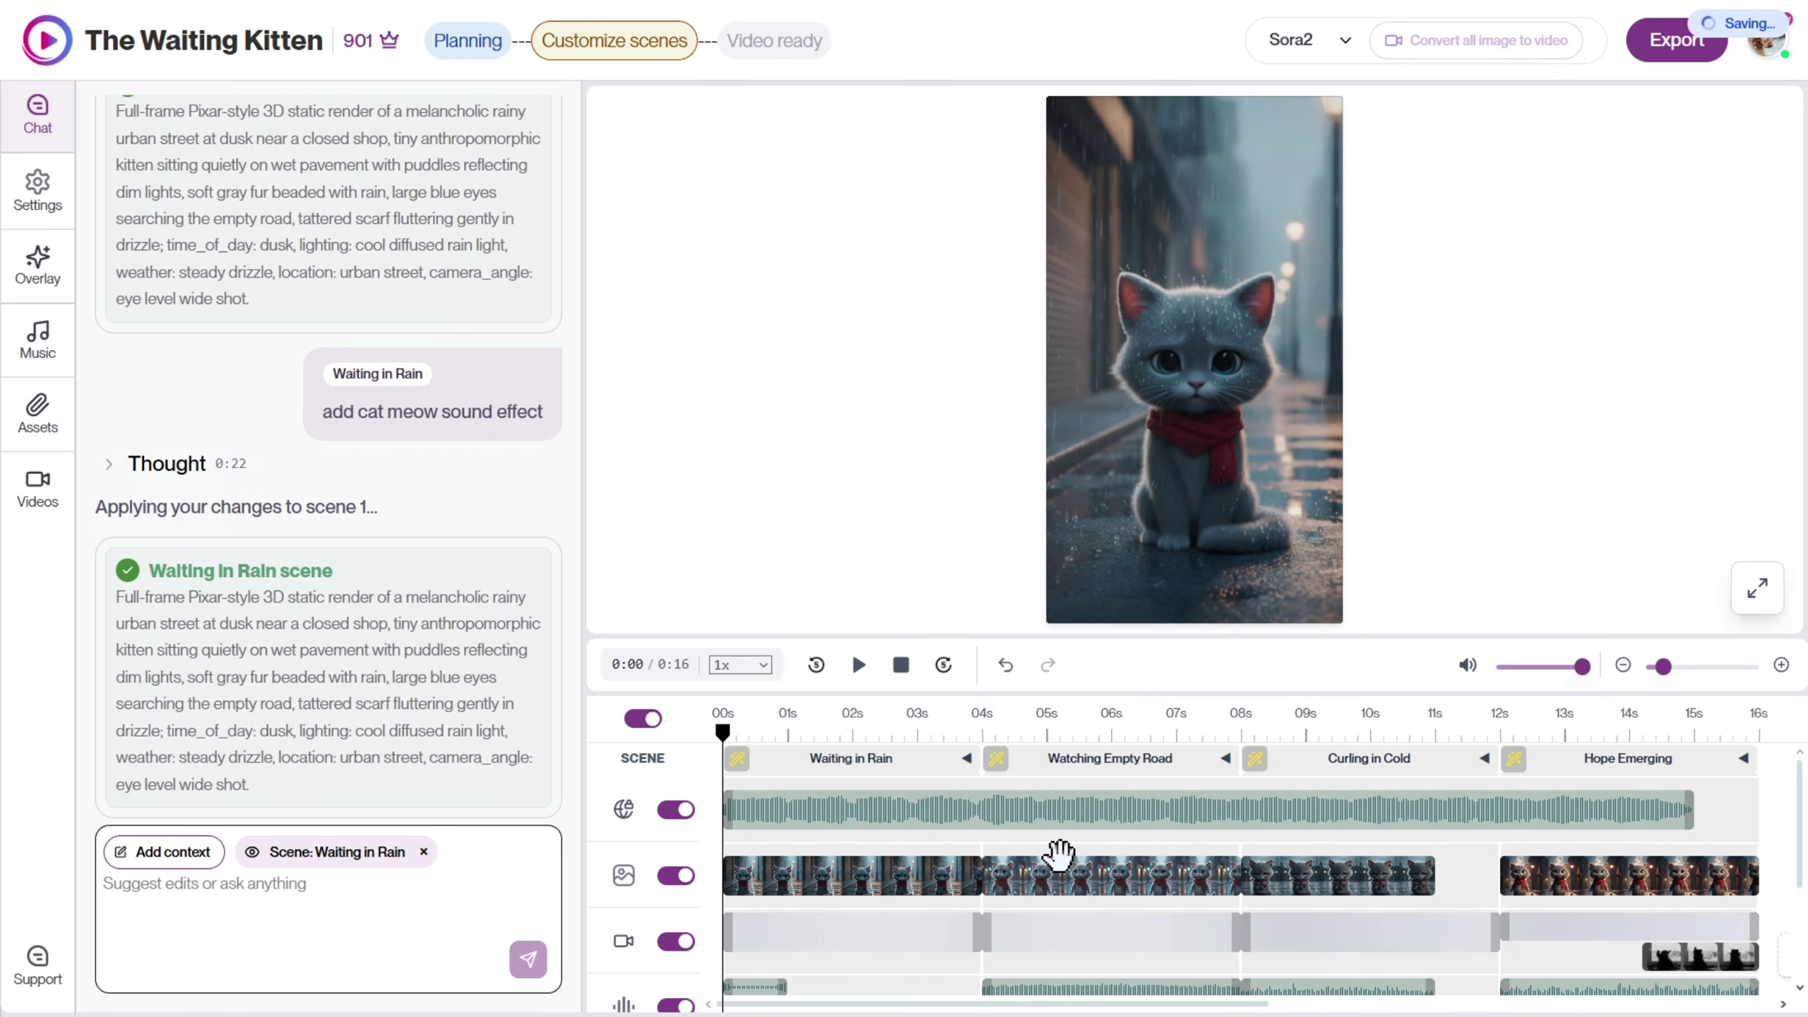
# Set the video model to Seedance Lite 480p and play the kitten video from the start.
pyautogui.click(1330, 53)
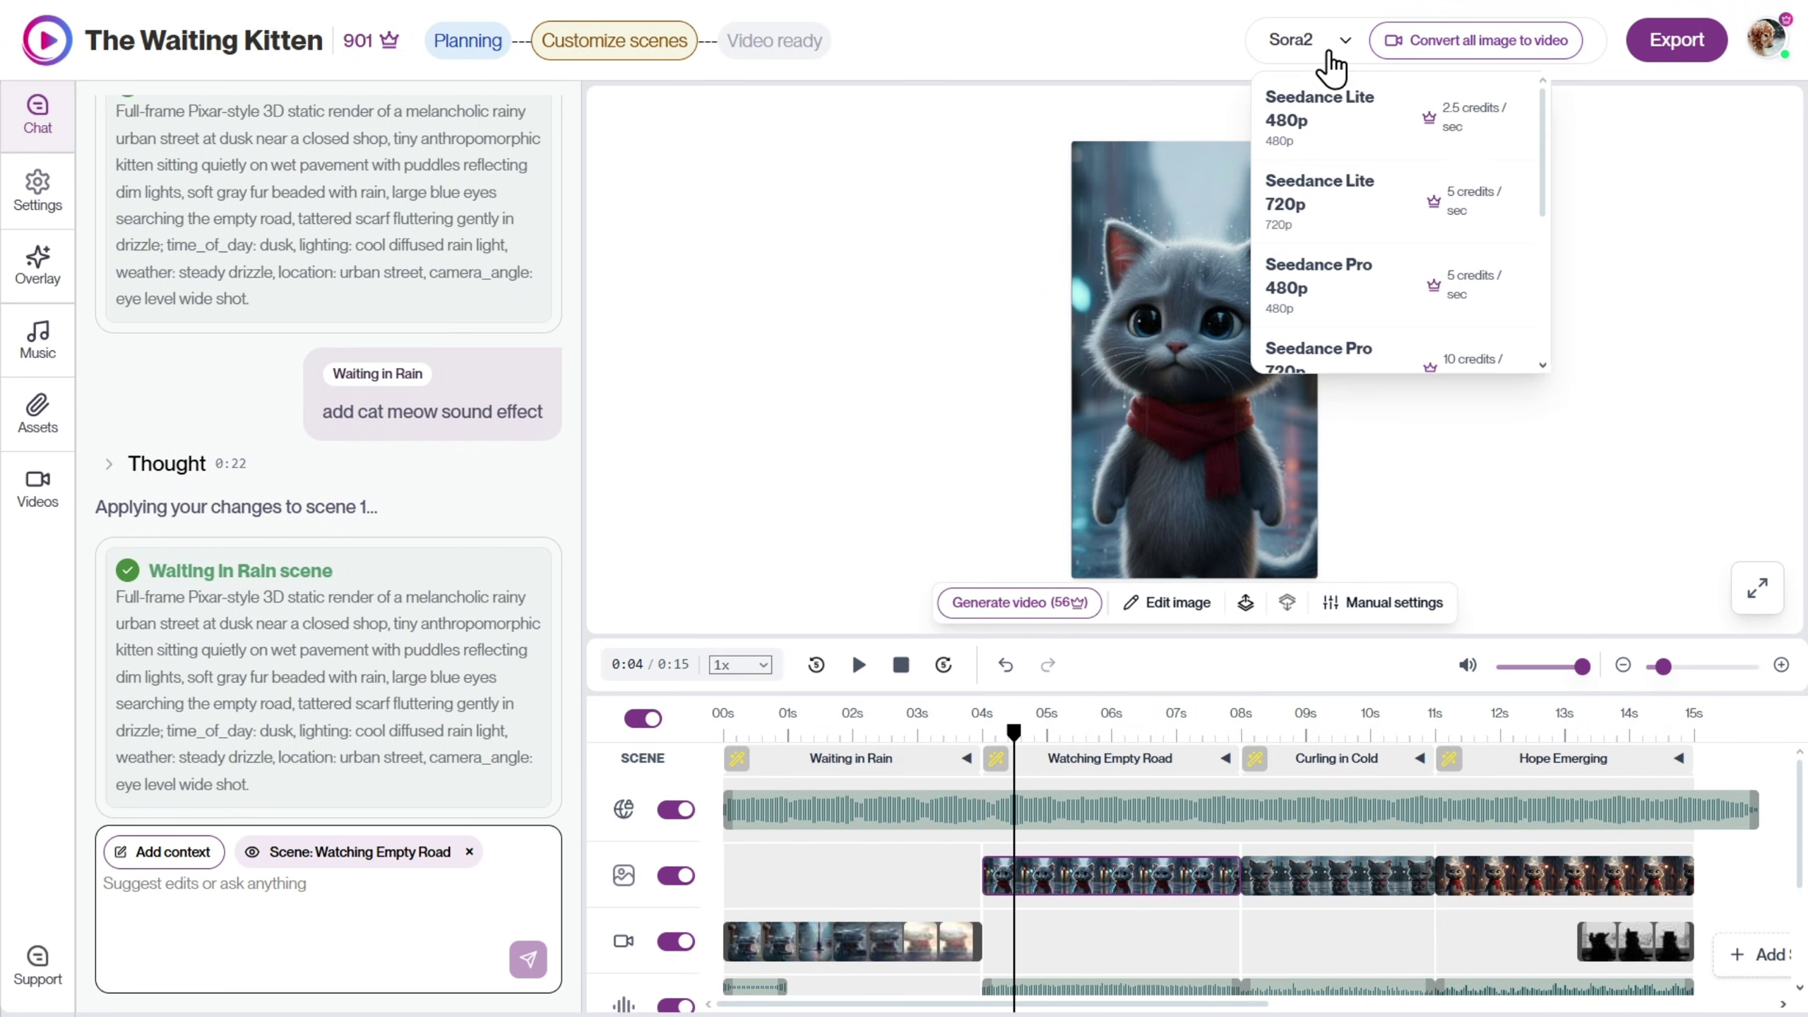
pyautogui.click(1336, 153)
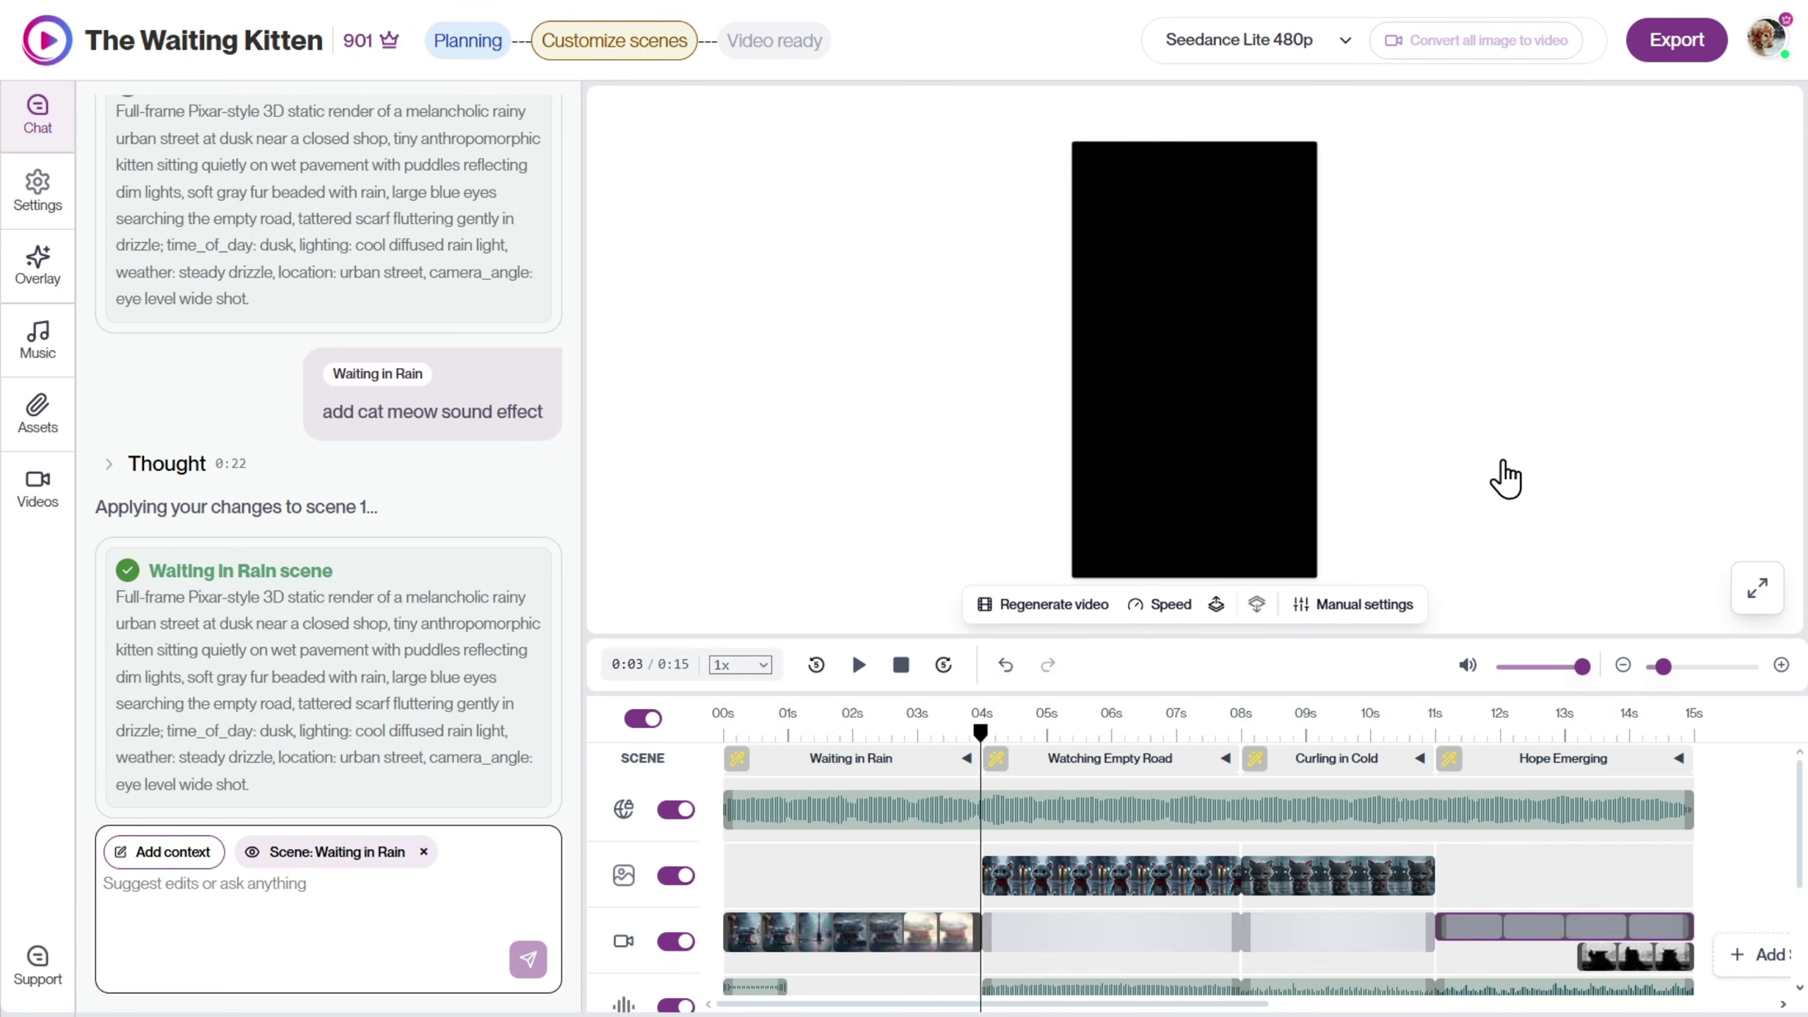
pyautogui.click(858, 664)
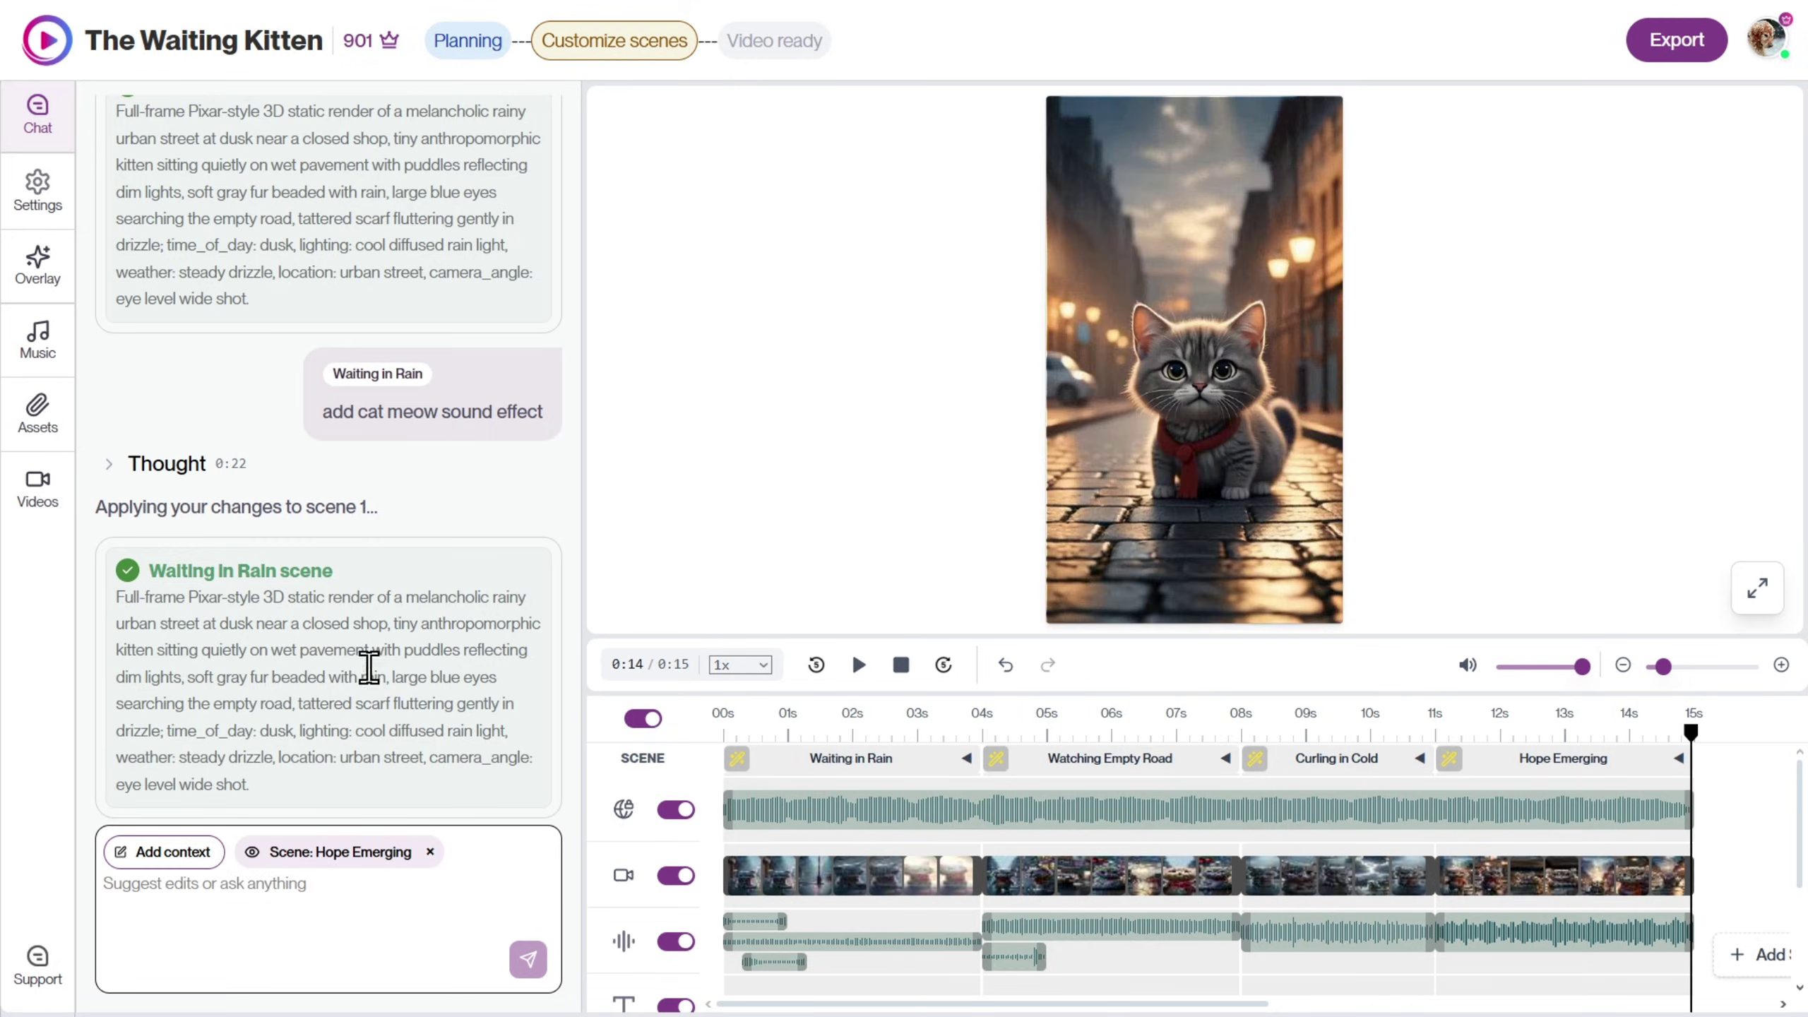
# Export the 15-second Waiting Kitten video and download it as an MP4.
pyautogui.click(1698, 52)
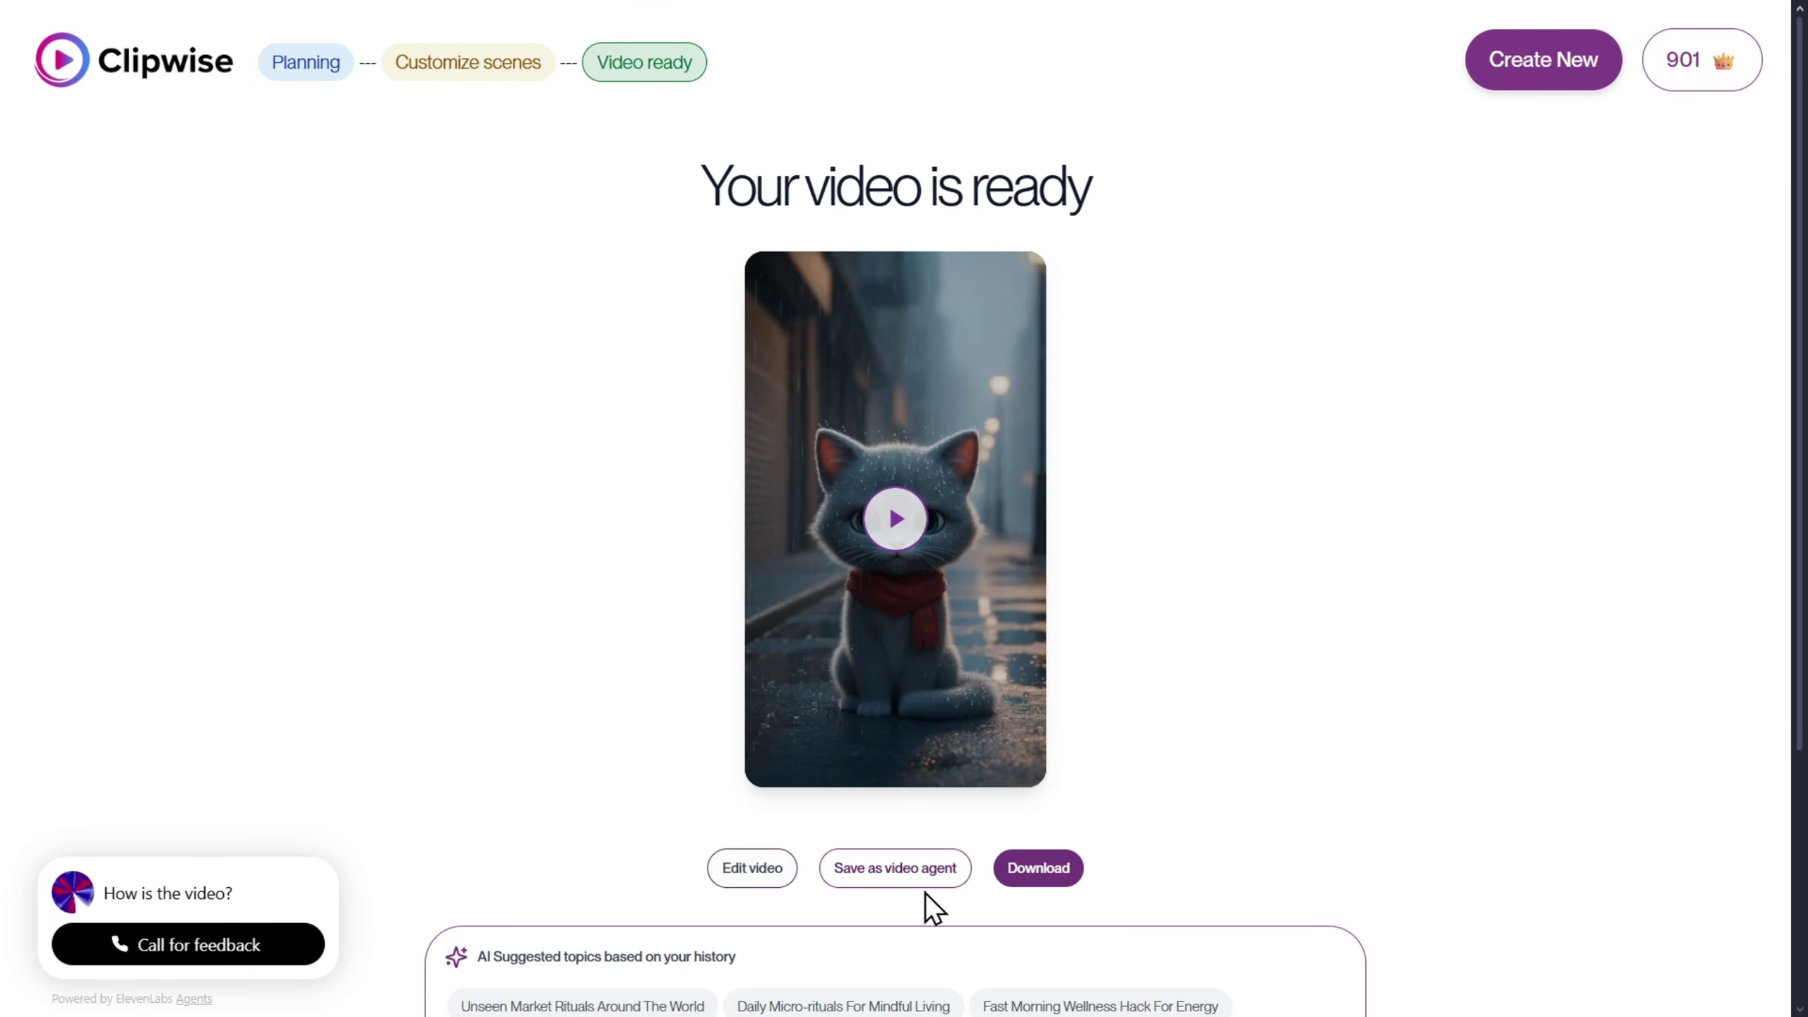
pyautogui.click(1069, 867)
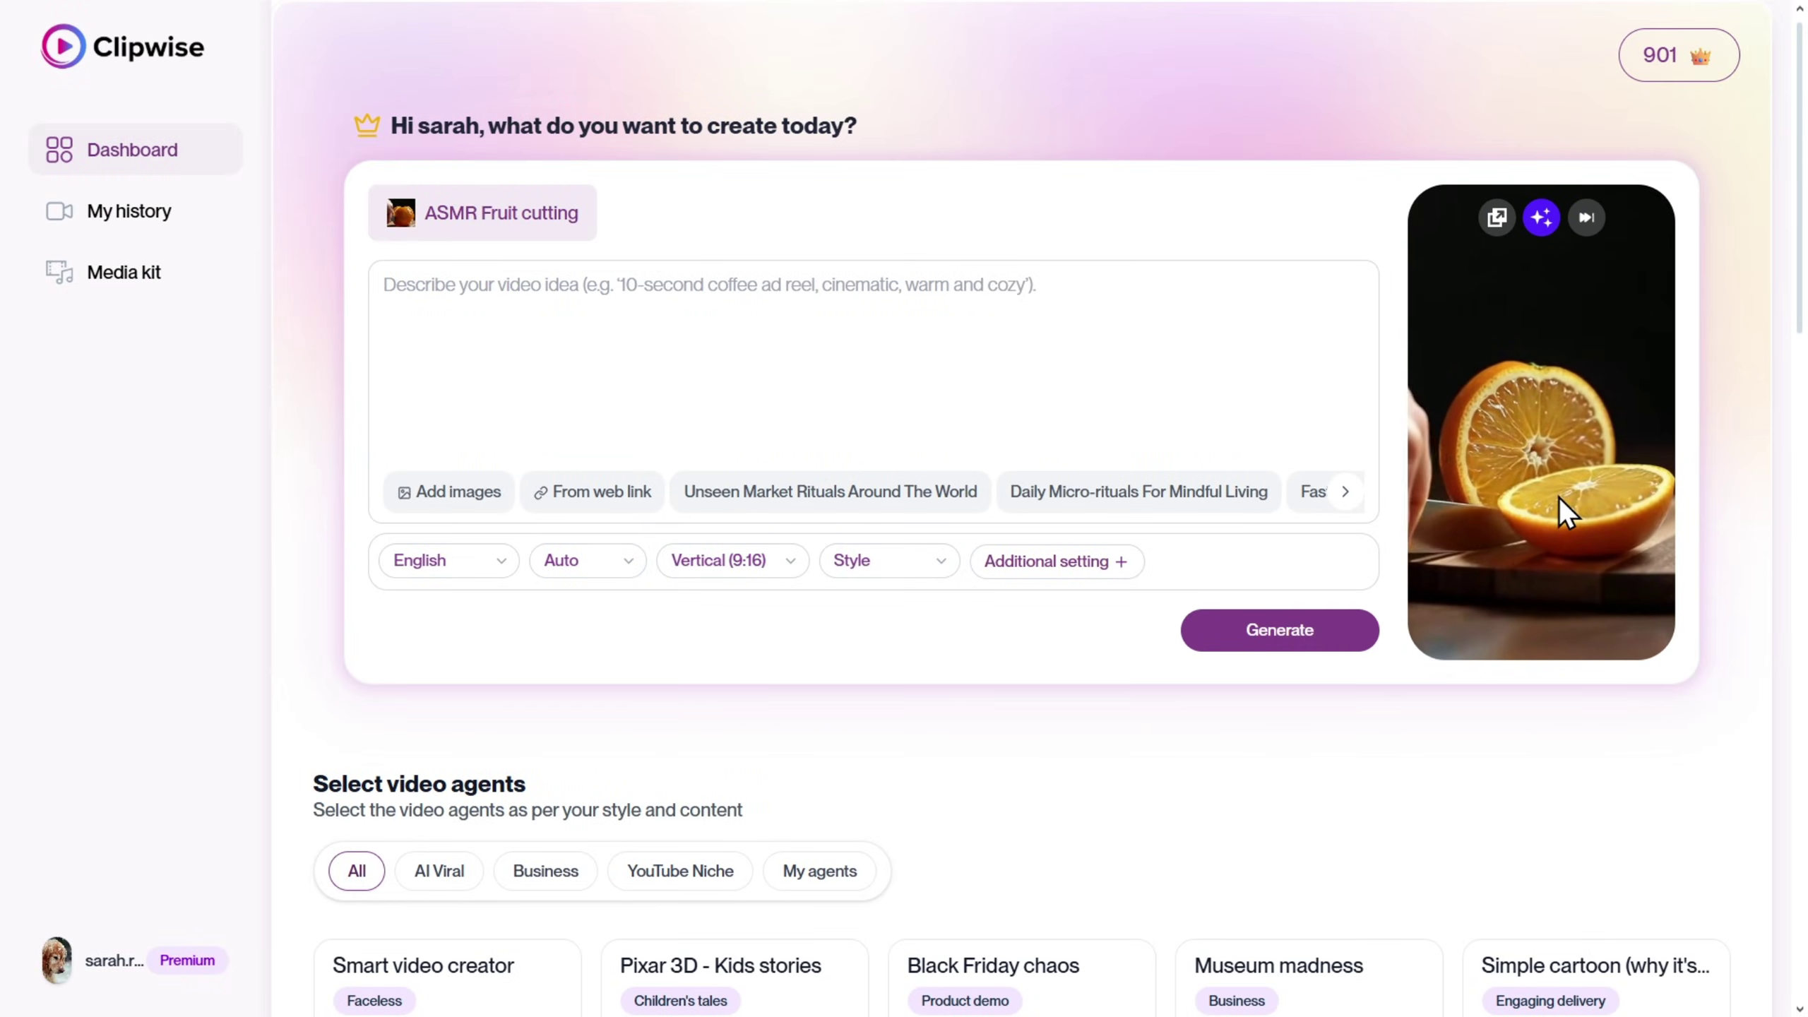
# Paste the slow close-up apple-slicing ASMR prompt into the idea box and submit it.
pyautogui.click(1346, 492)
pyautogui.rightClick(427, 292)
pyautogui.click(514, 503)
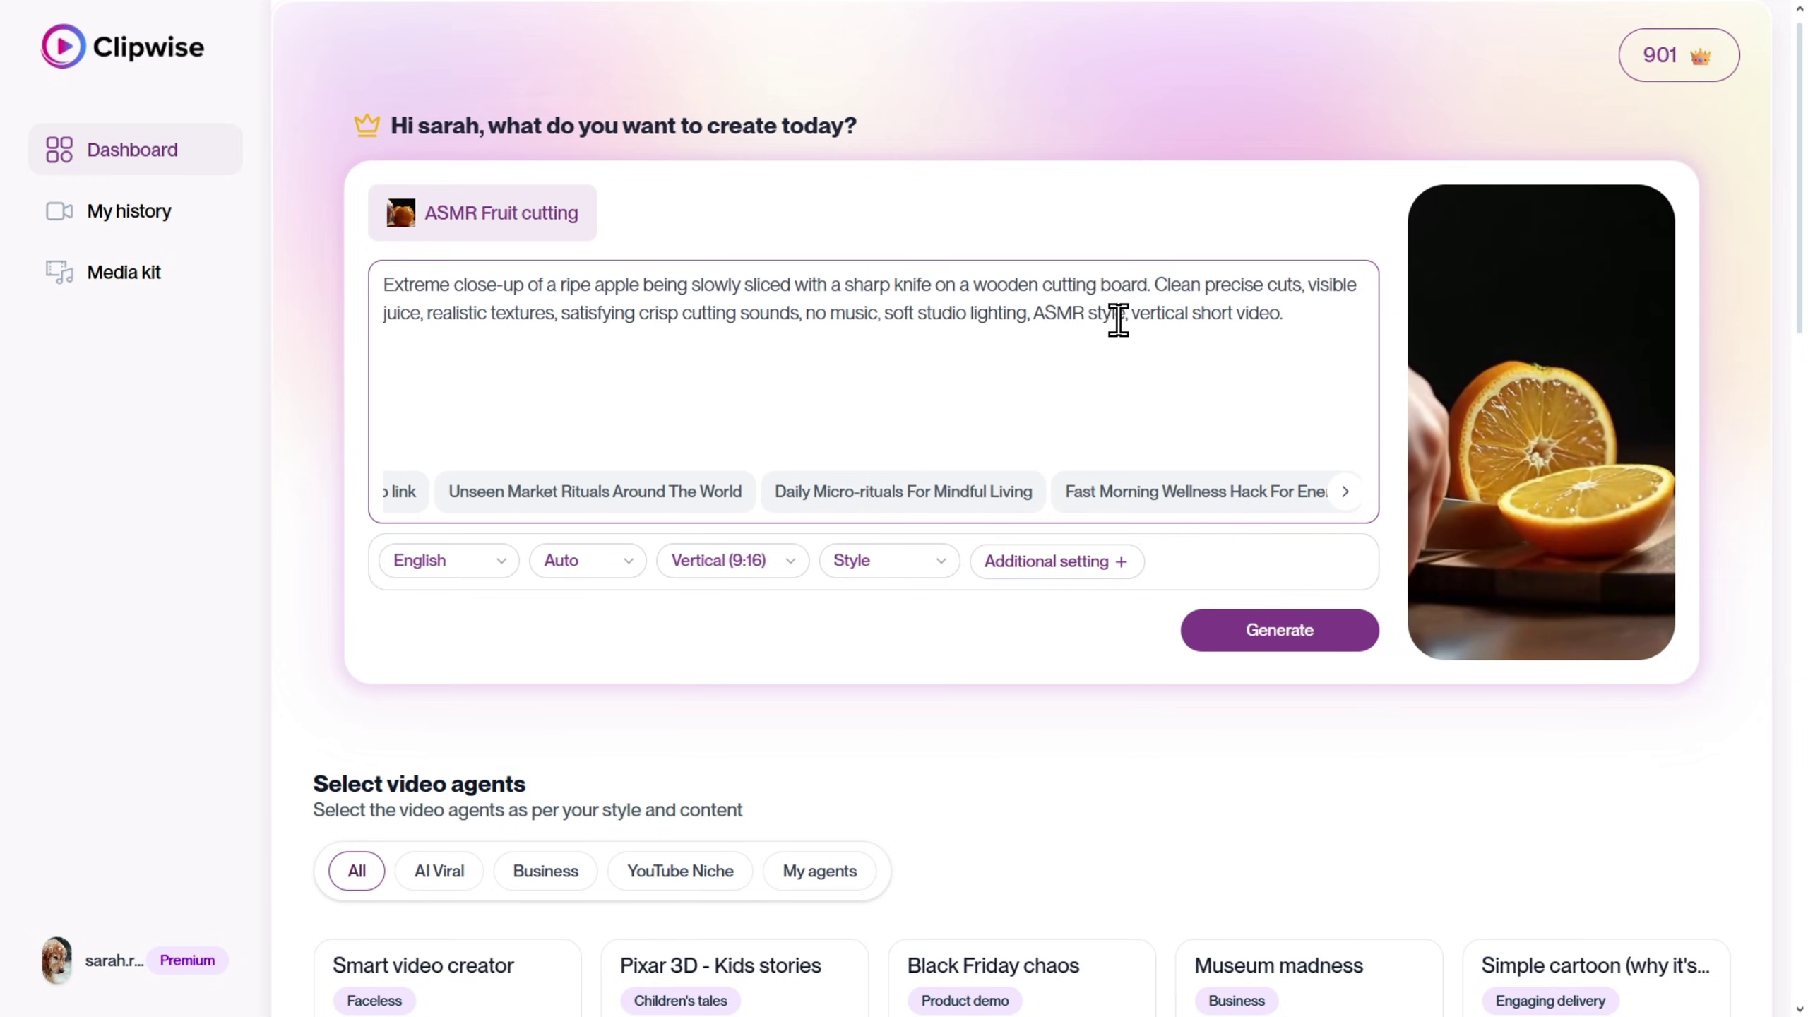
pyautogui.press('Return')
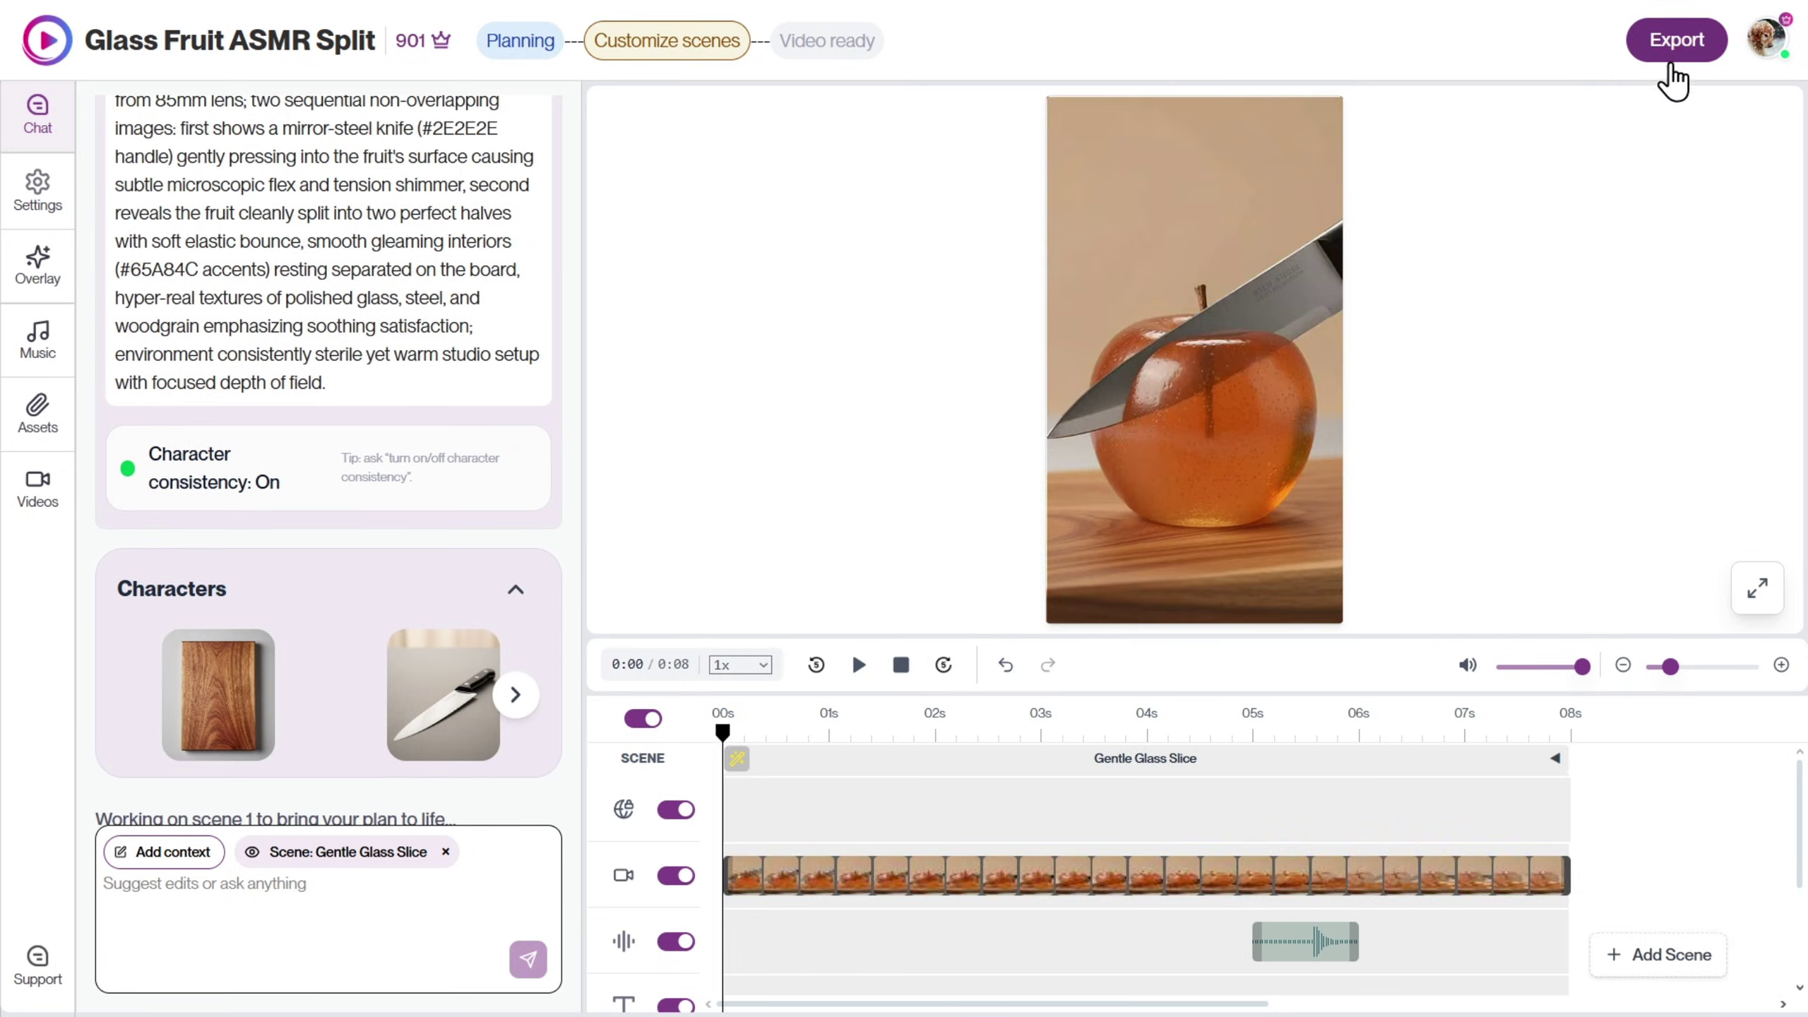
# Export the glass apple video and wait for the 'Your video is ready' page.
pyautogui.click(1685, 57)
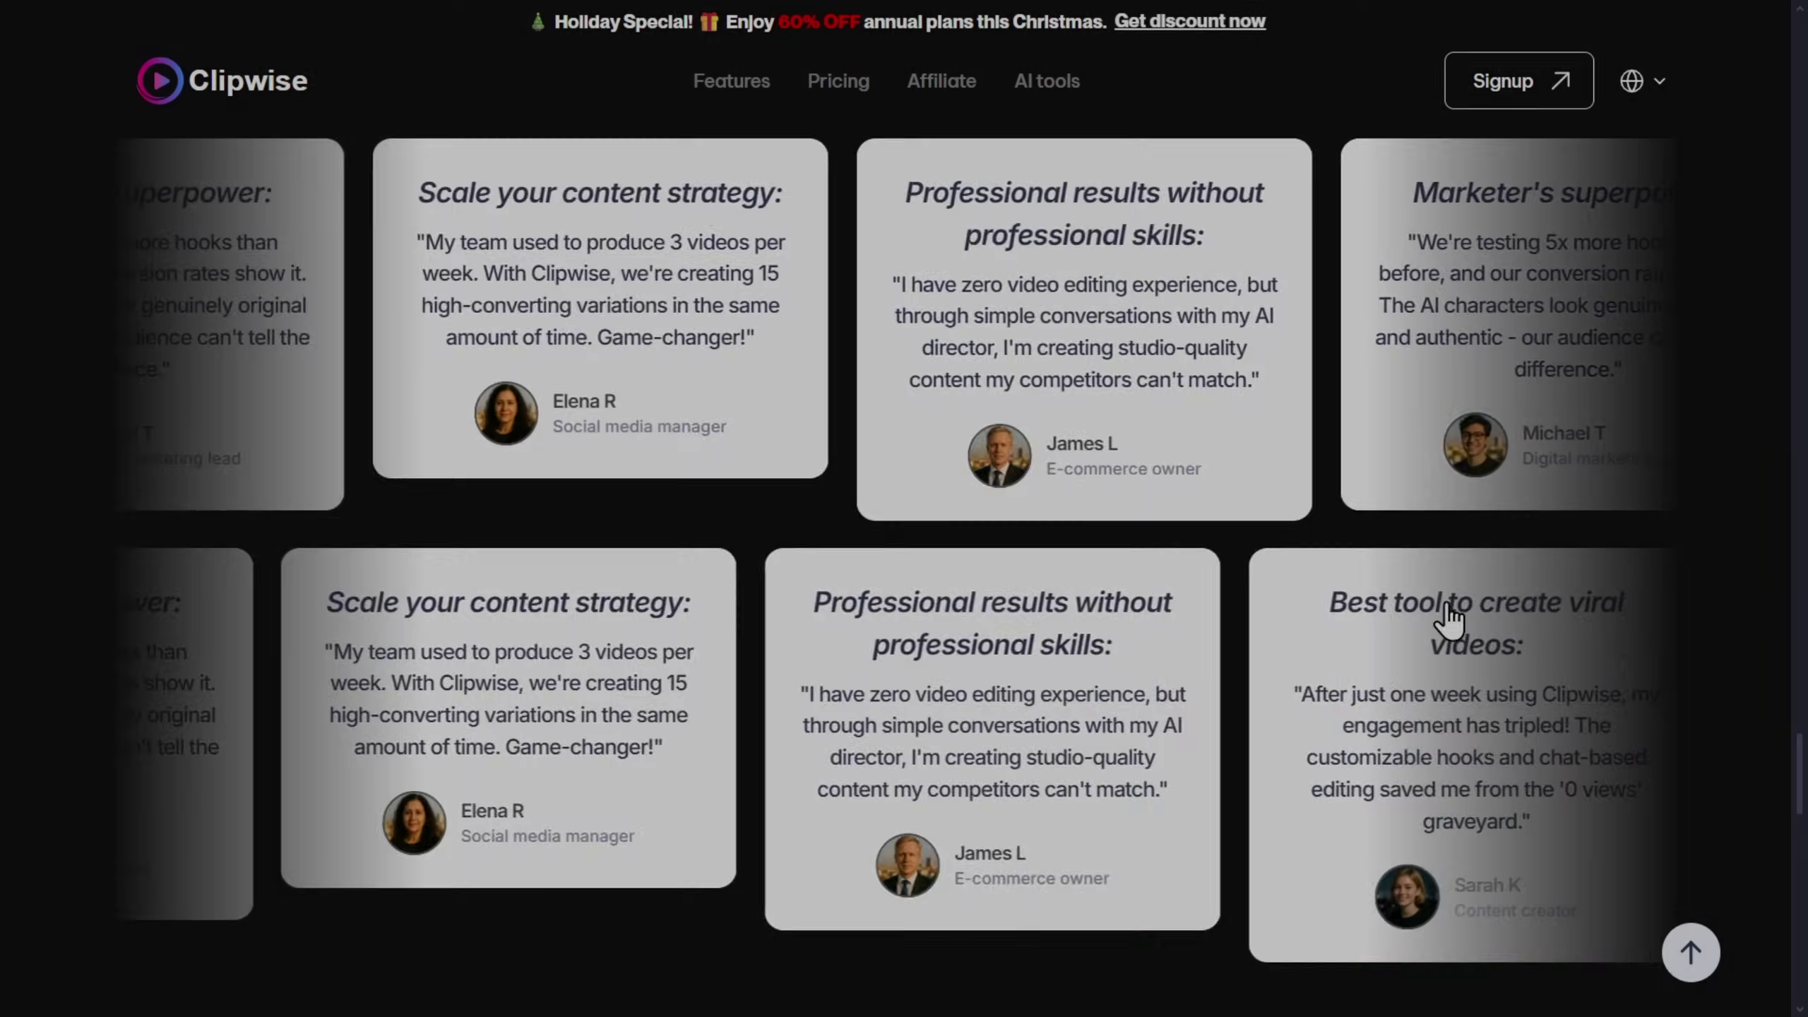
pyautogui.scroll(-10, 1449, 619)
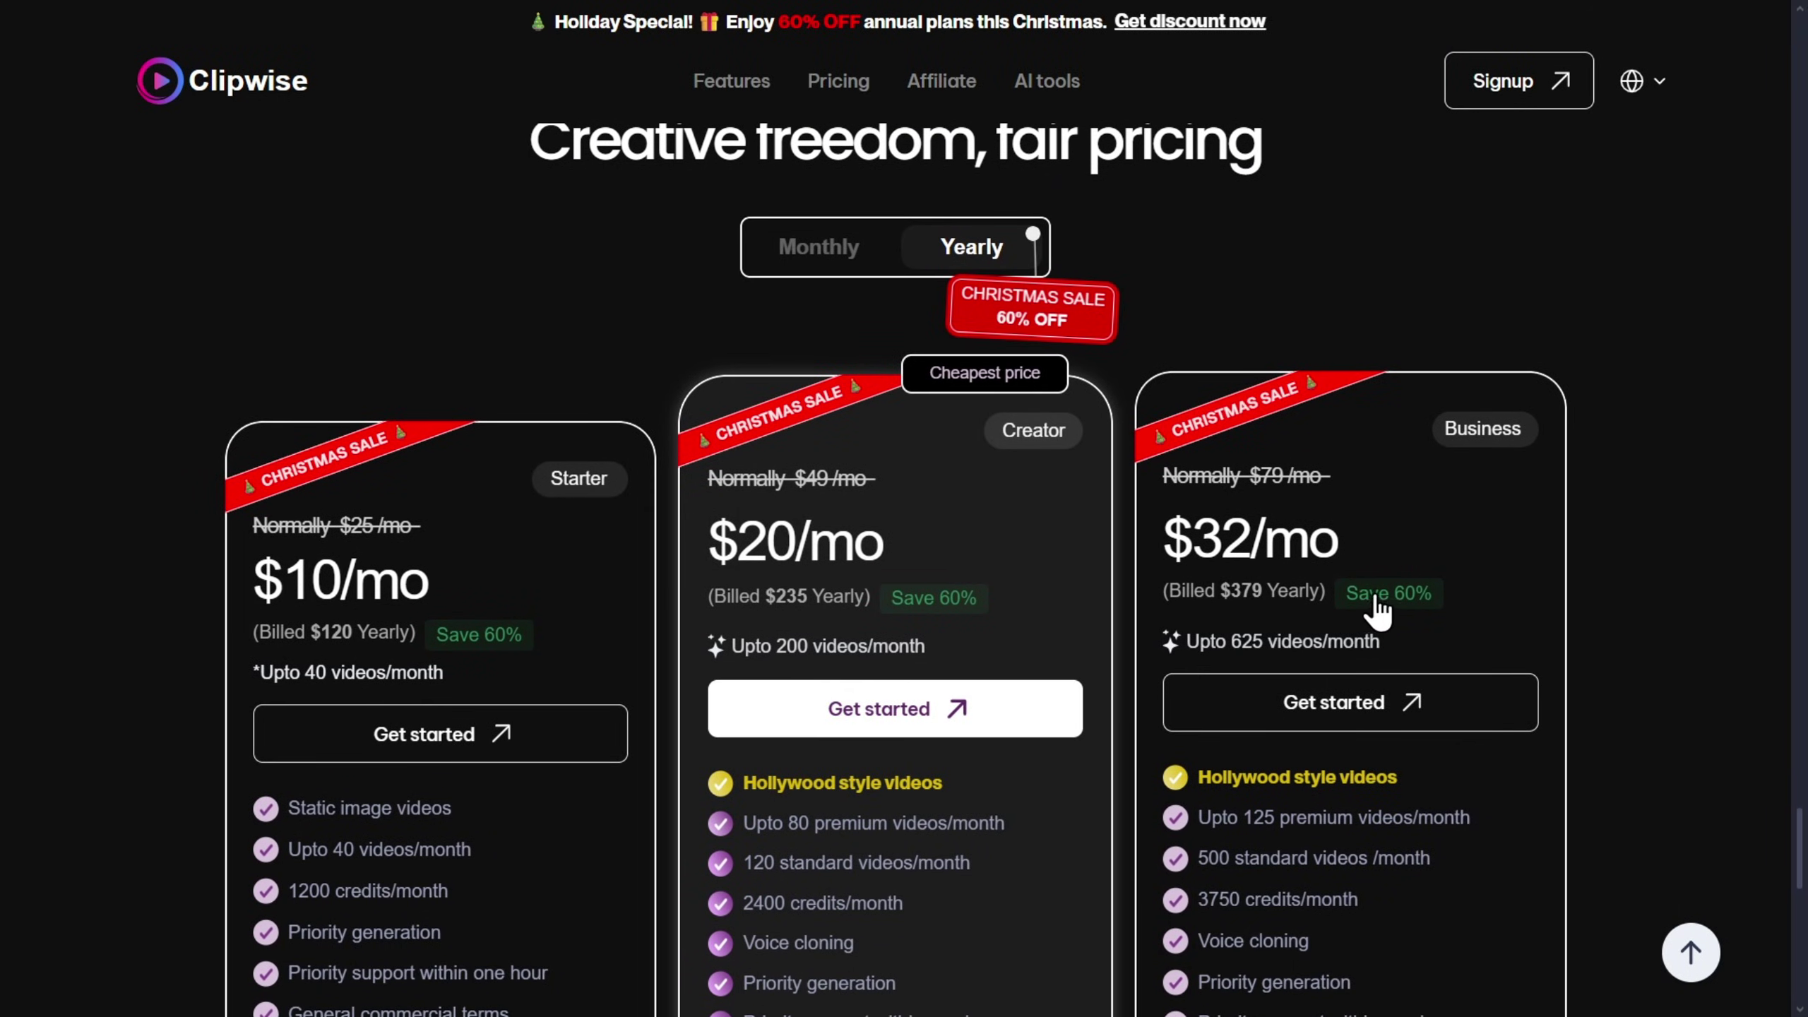
pyautogui.scroll(1, 754, 517)
pyautogui.scroll(-2, 778, 636)
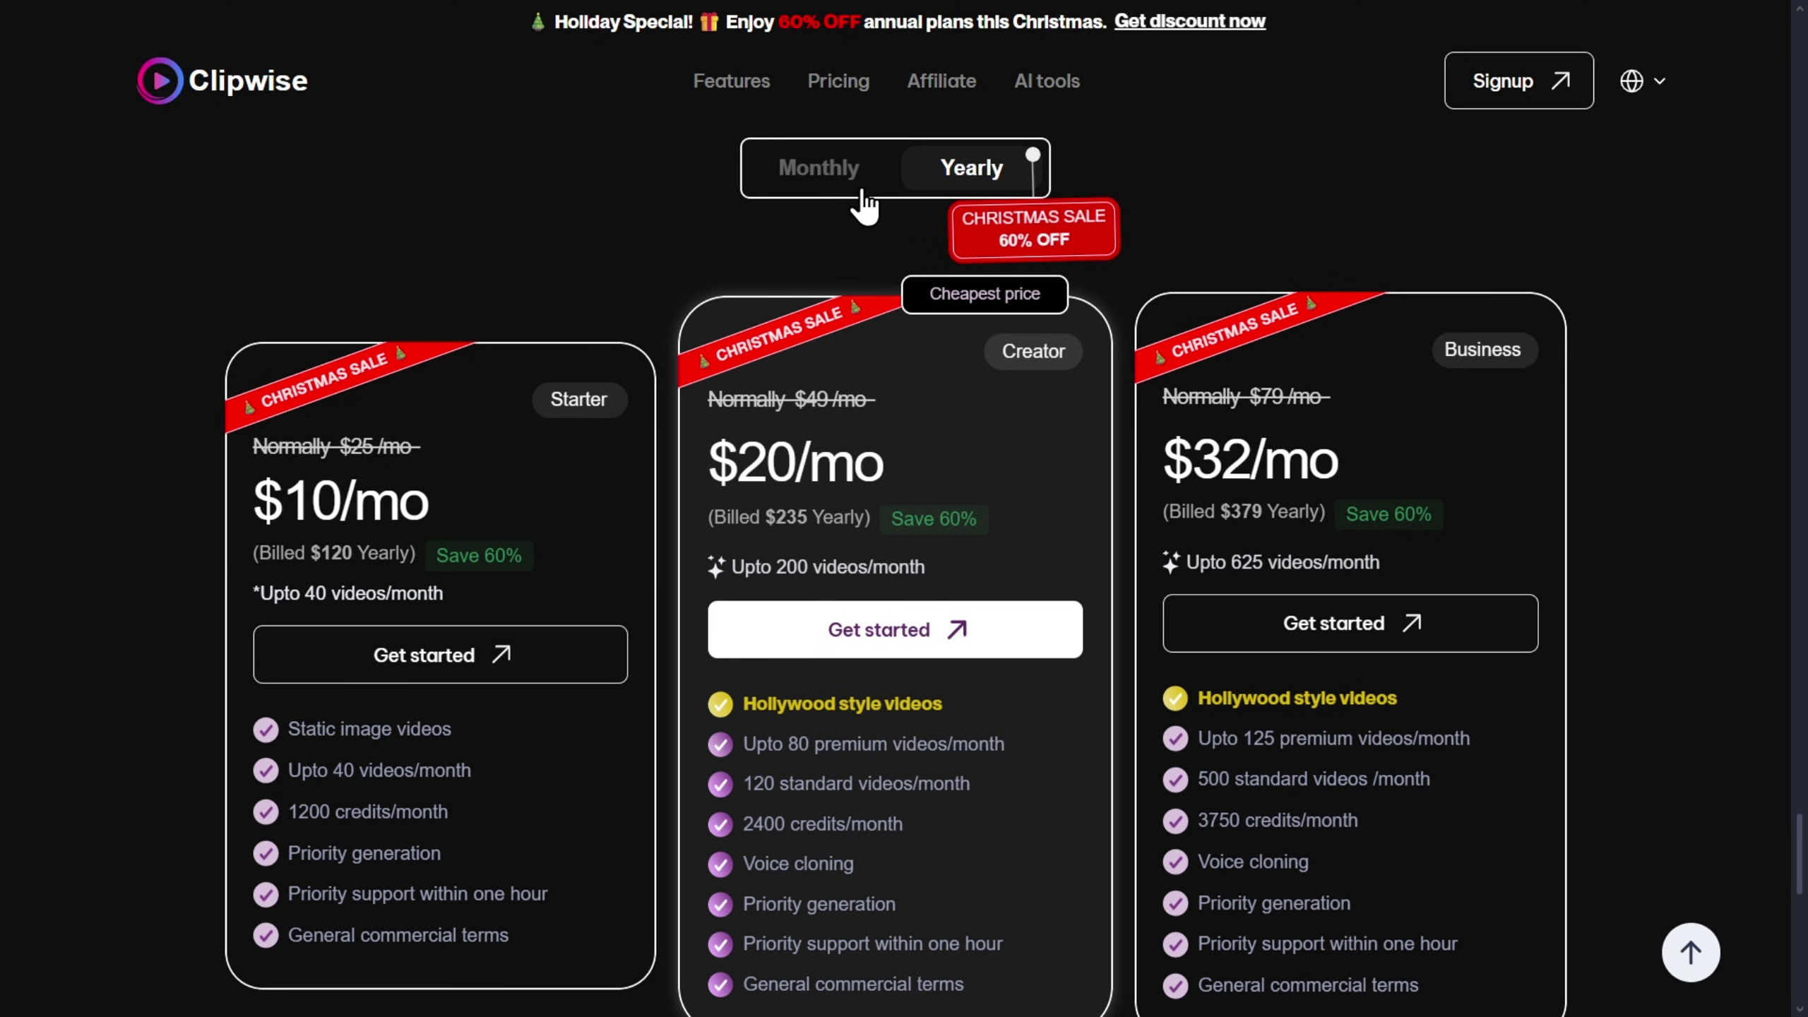
pyautogui.click(826, 192)
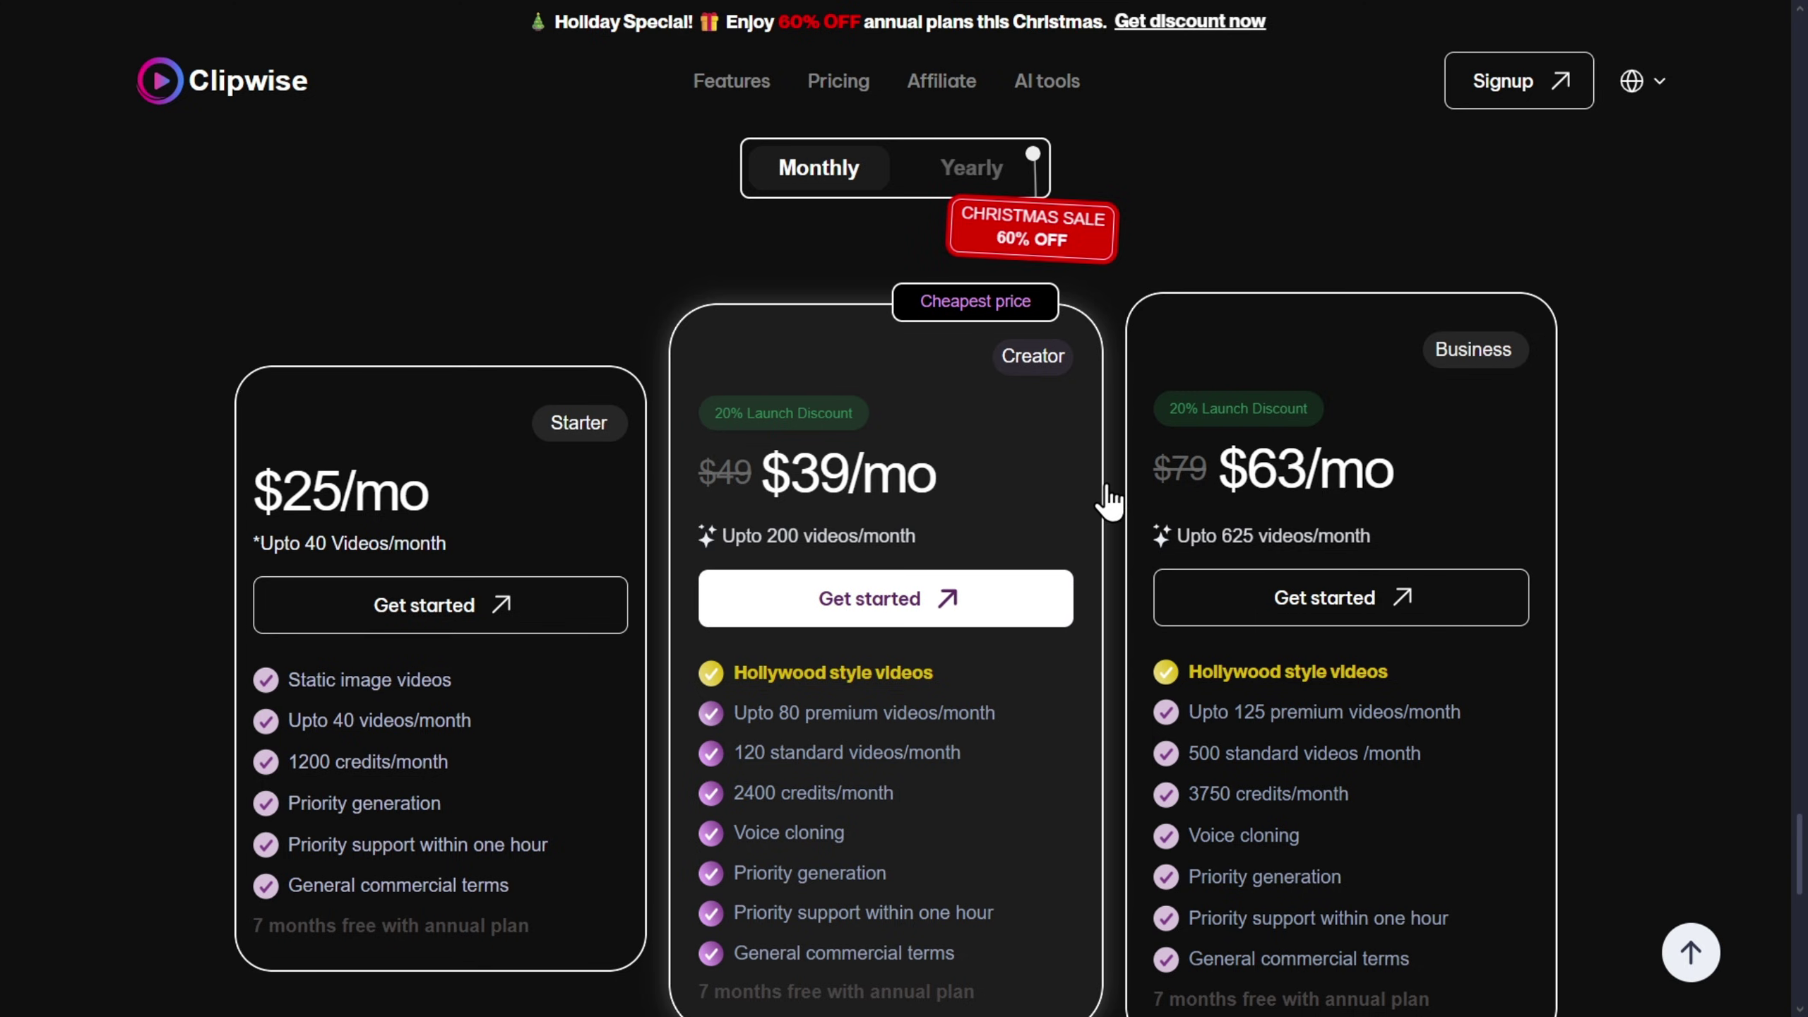
pyautogui.click(971, 171)
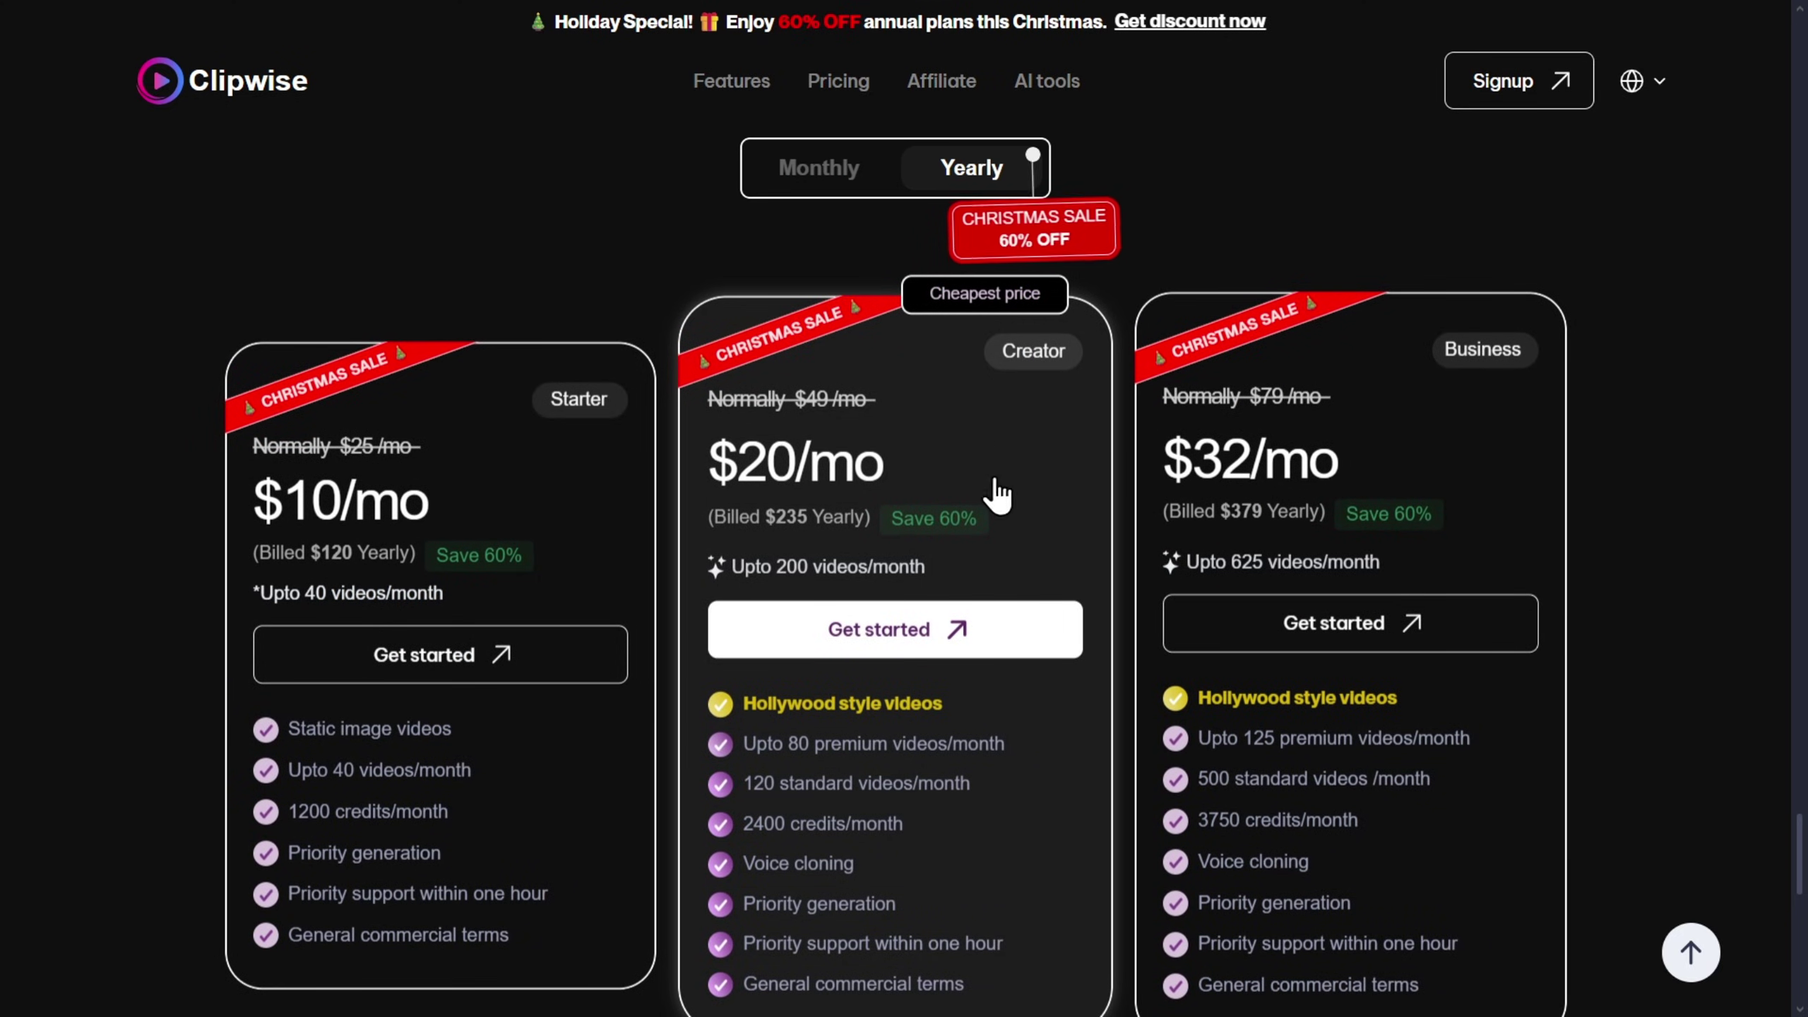
pyautogui.scroll(-1, 840, 844)
pyautogui.scroll(1, 997, 827)
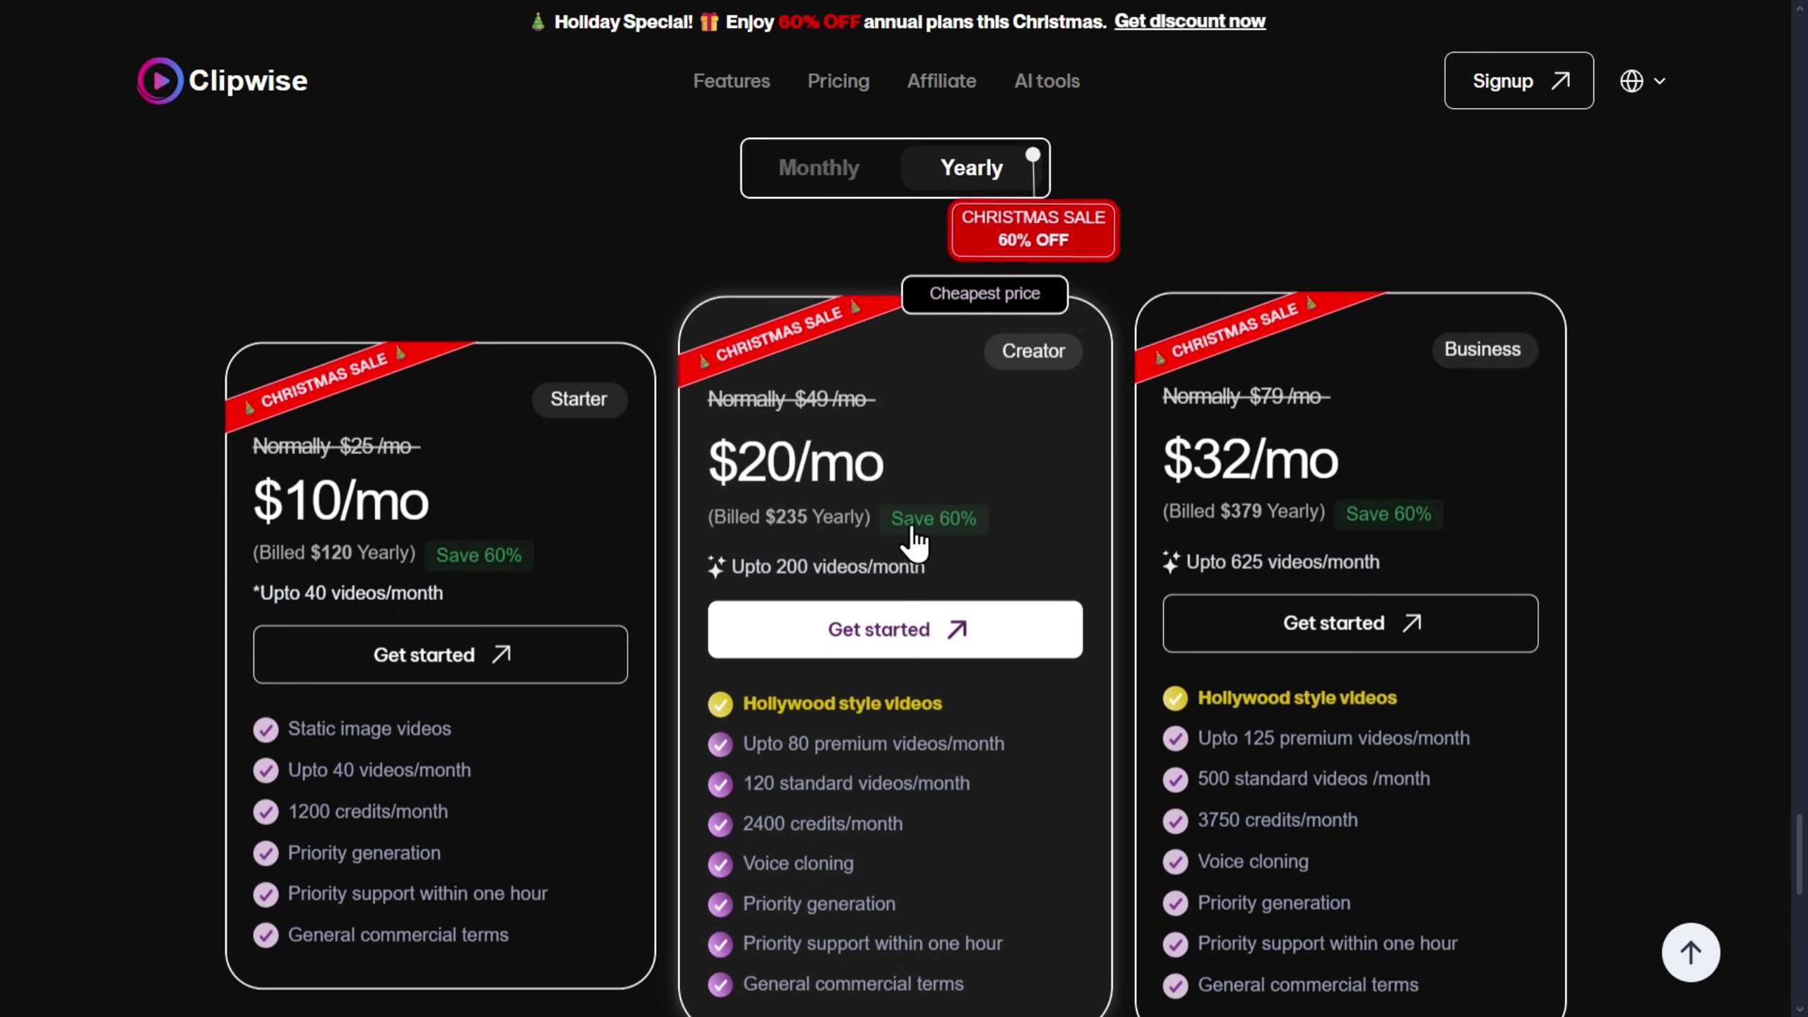
pyautogui.scroll(3, 958, 556)
# Scroll through How it works and the feature sections back up to the page's hero headline.
pyautogui.scroll(2, 957, 556)
pyautogui.scroll(5, 958, 556)
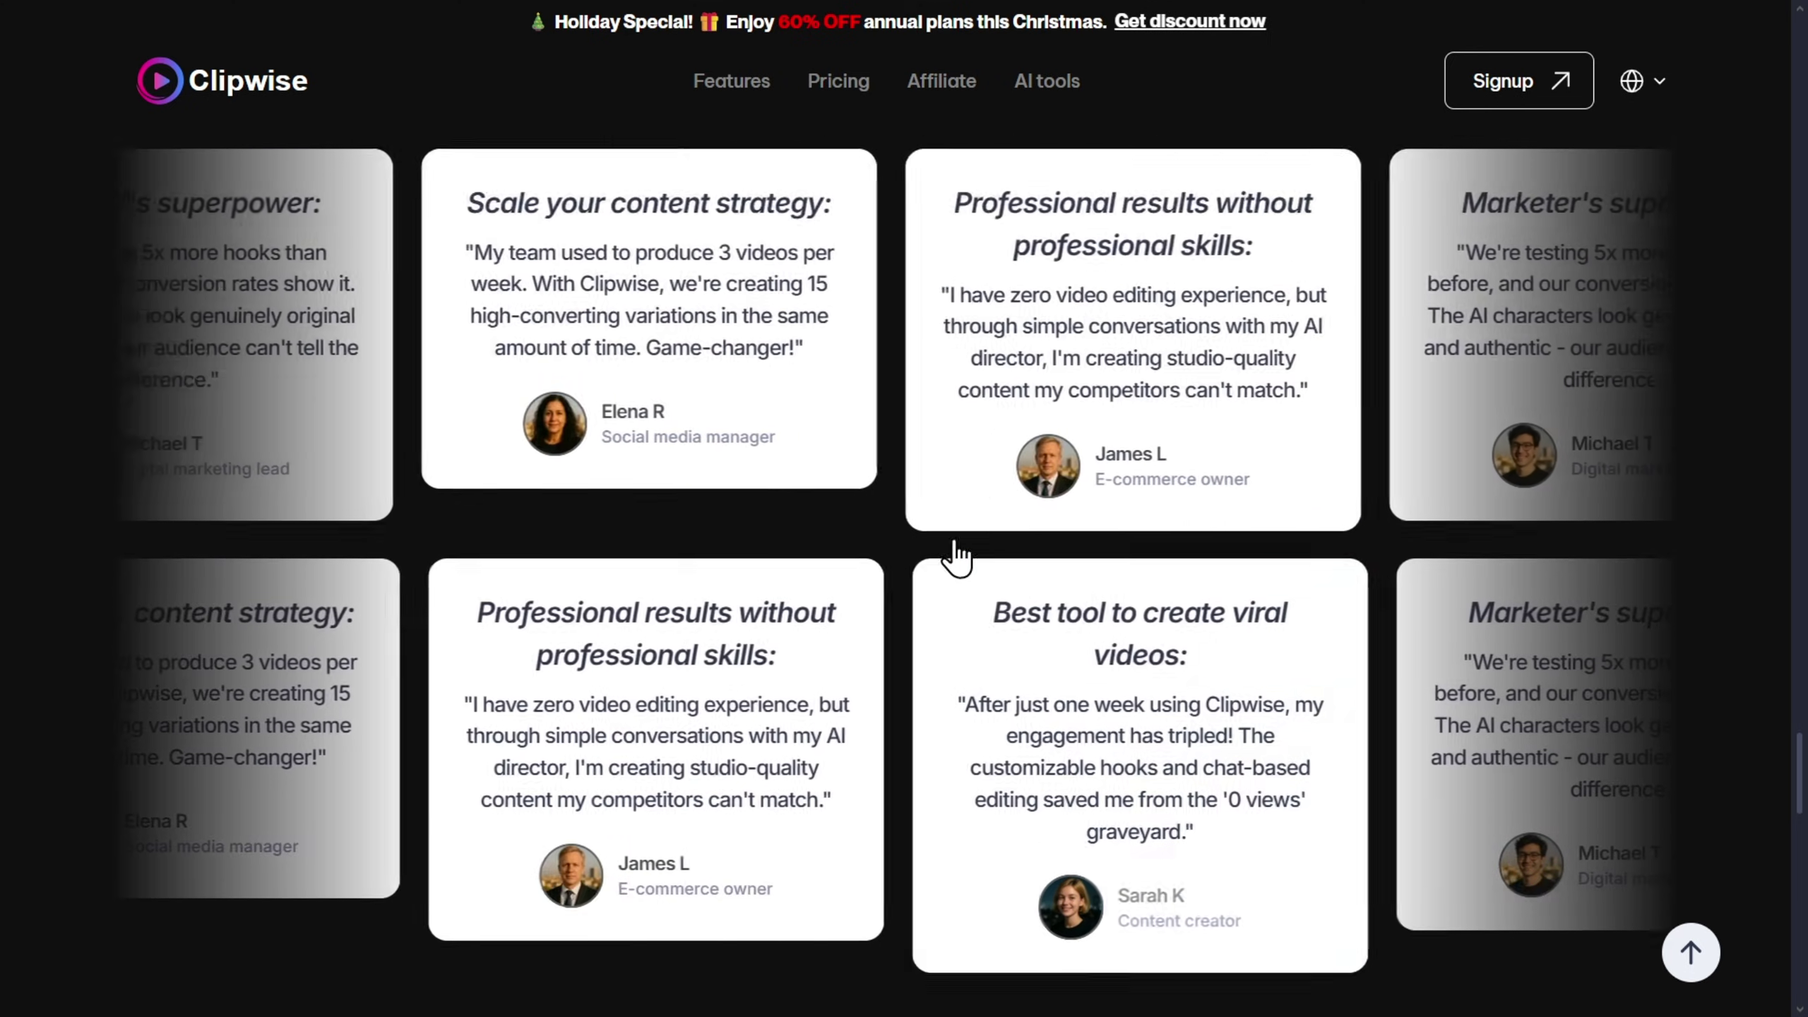
pyautogui.scroll(2, 958, 556)
pyautogui.scroll(5, 957, 556)
pyautogui.scroll(3, 958, 556)
pyautogui.scroll(3, 958, 556)
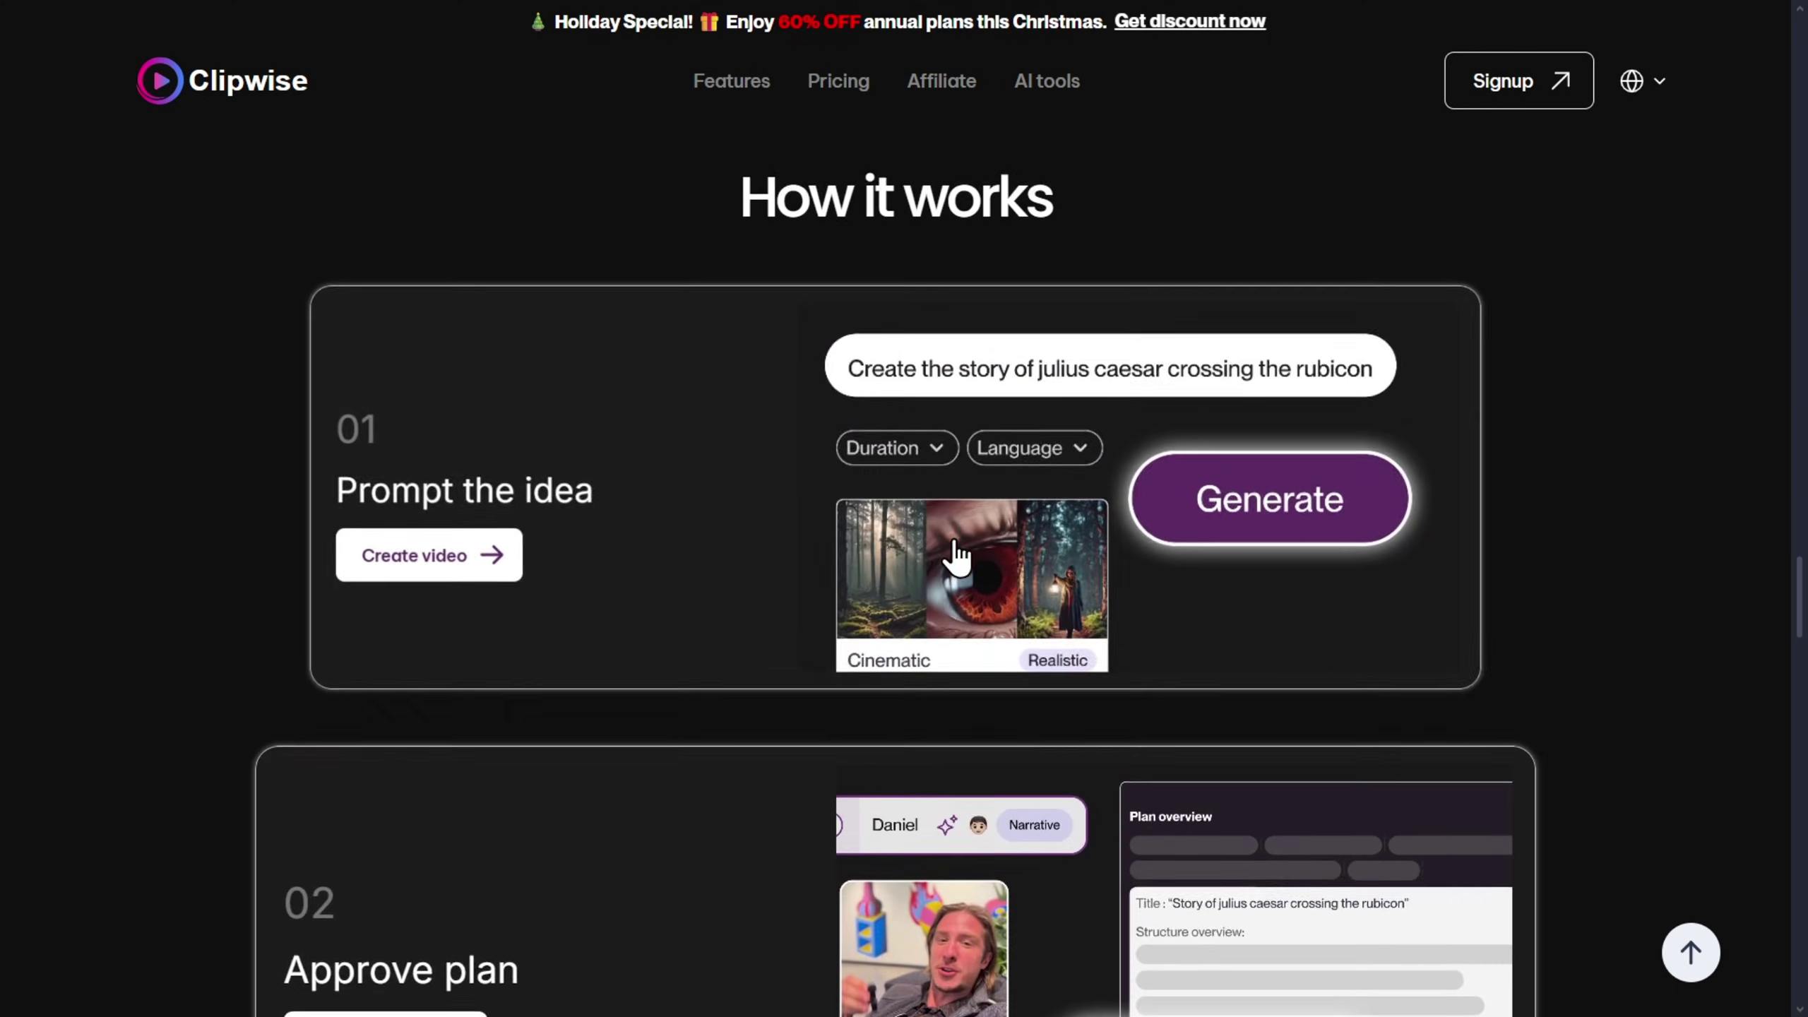
pyautogui.scroll(4, 958, 556)
pyautogui.scroll(-6, 997, 548)
pyautogui.scroll(-2, 591, 568)
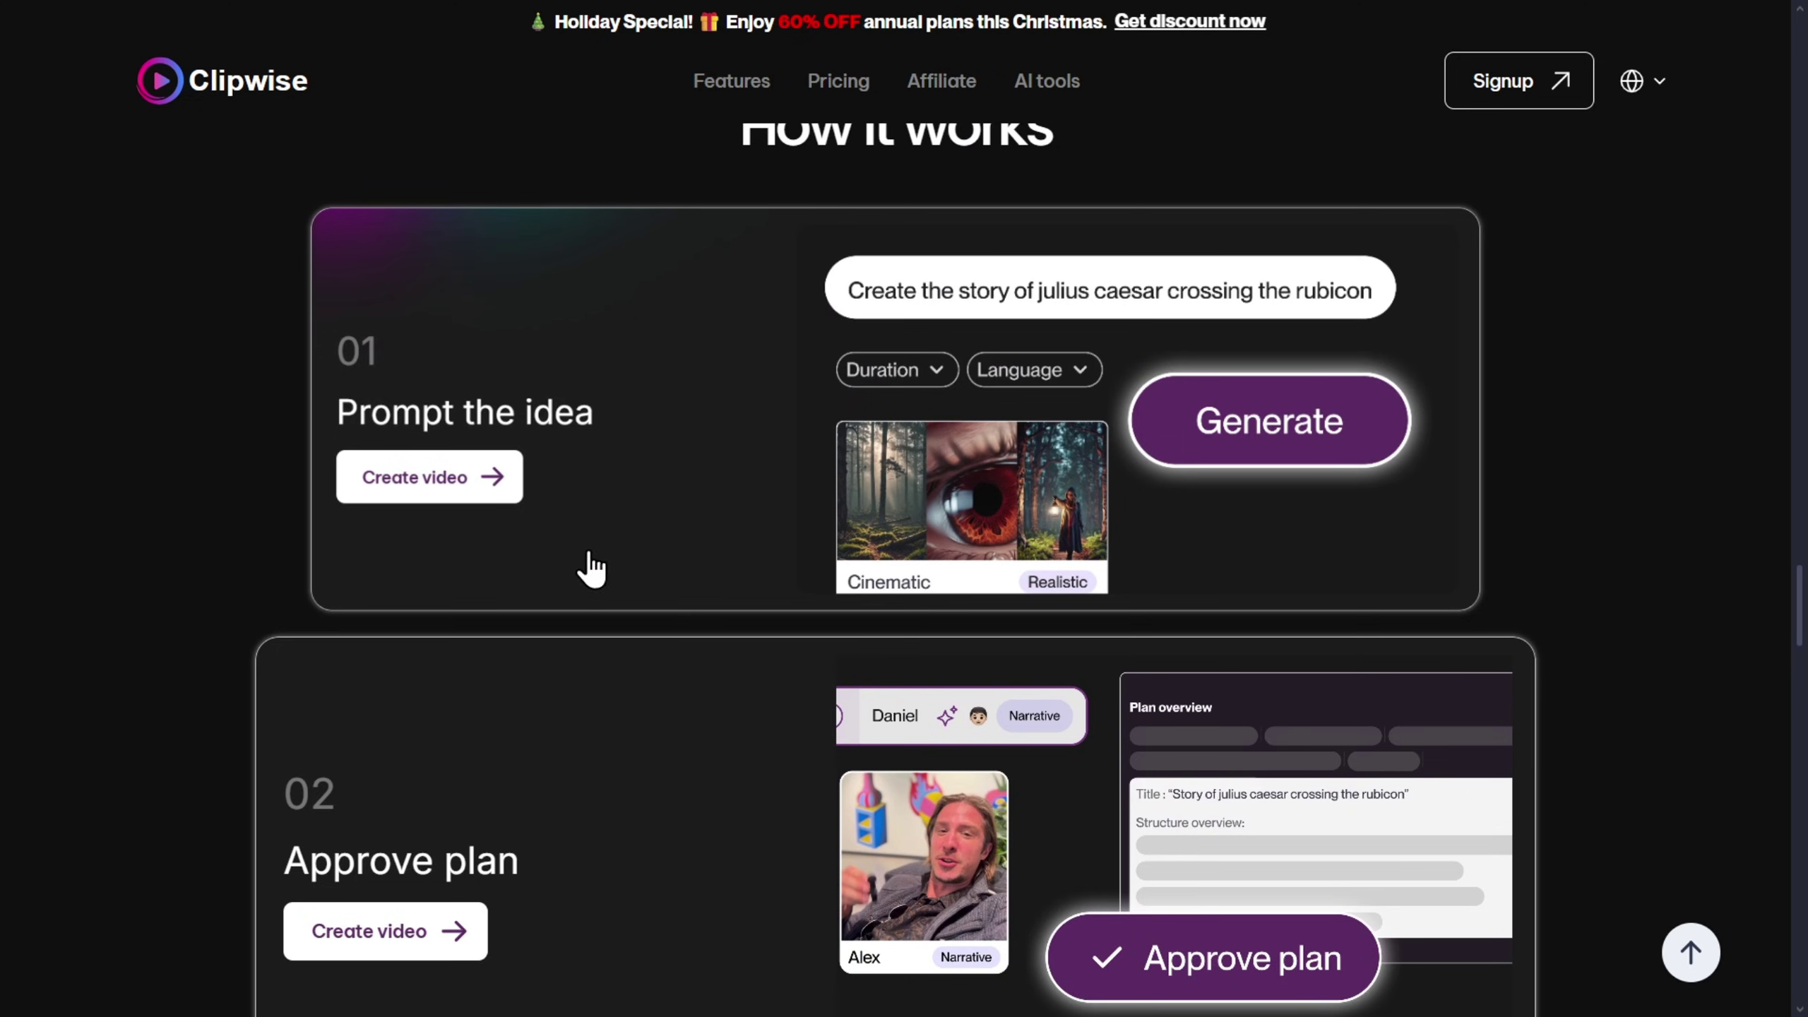
pyautogui.scroll(-1, 990, 527)
pyautogui.scroll(-3, 1163, 545)
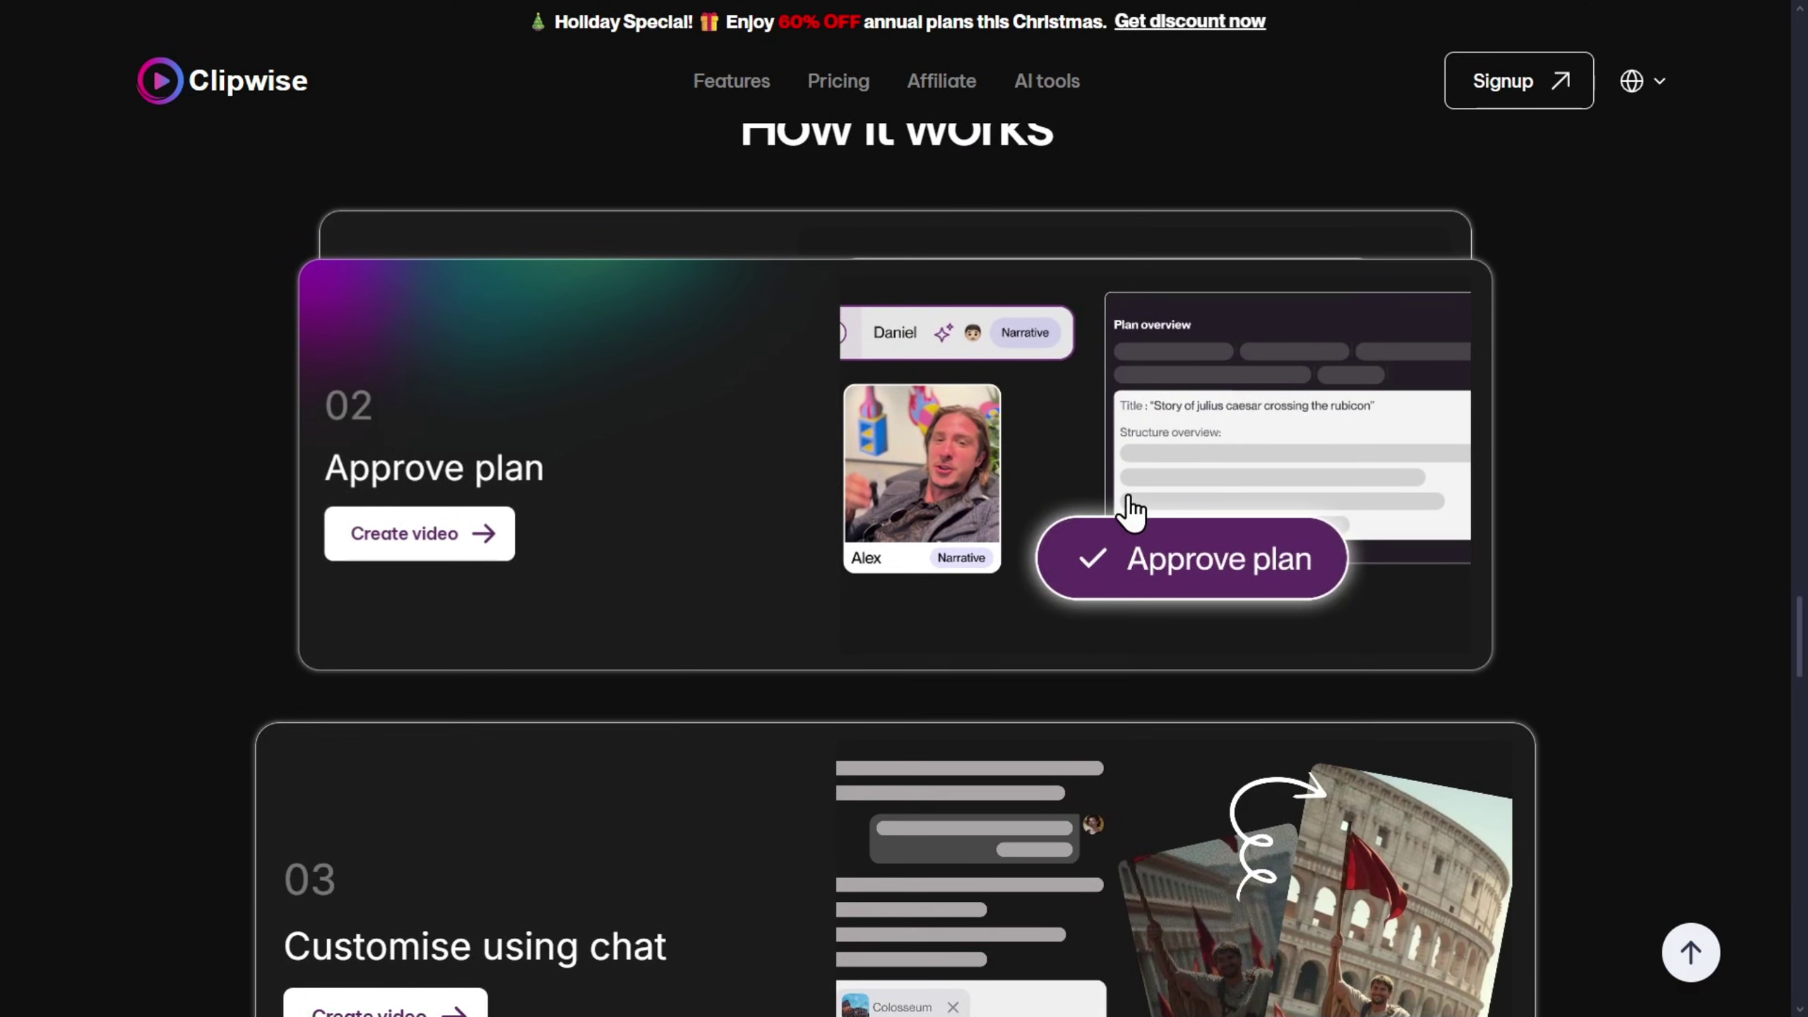
pyautogui.scroll(-3, 1134, 508)
pyautogui.scroll(-2, 972, 545)
pyautogui.scroll(-2, 553, 605)
pyautogui.scroll(-2, 1033, 605)
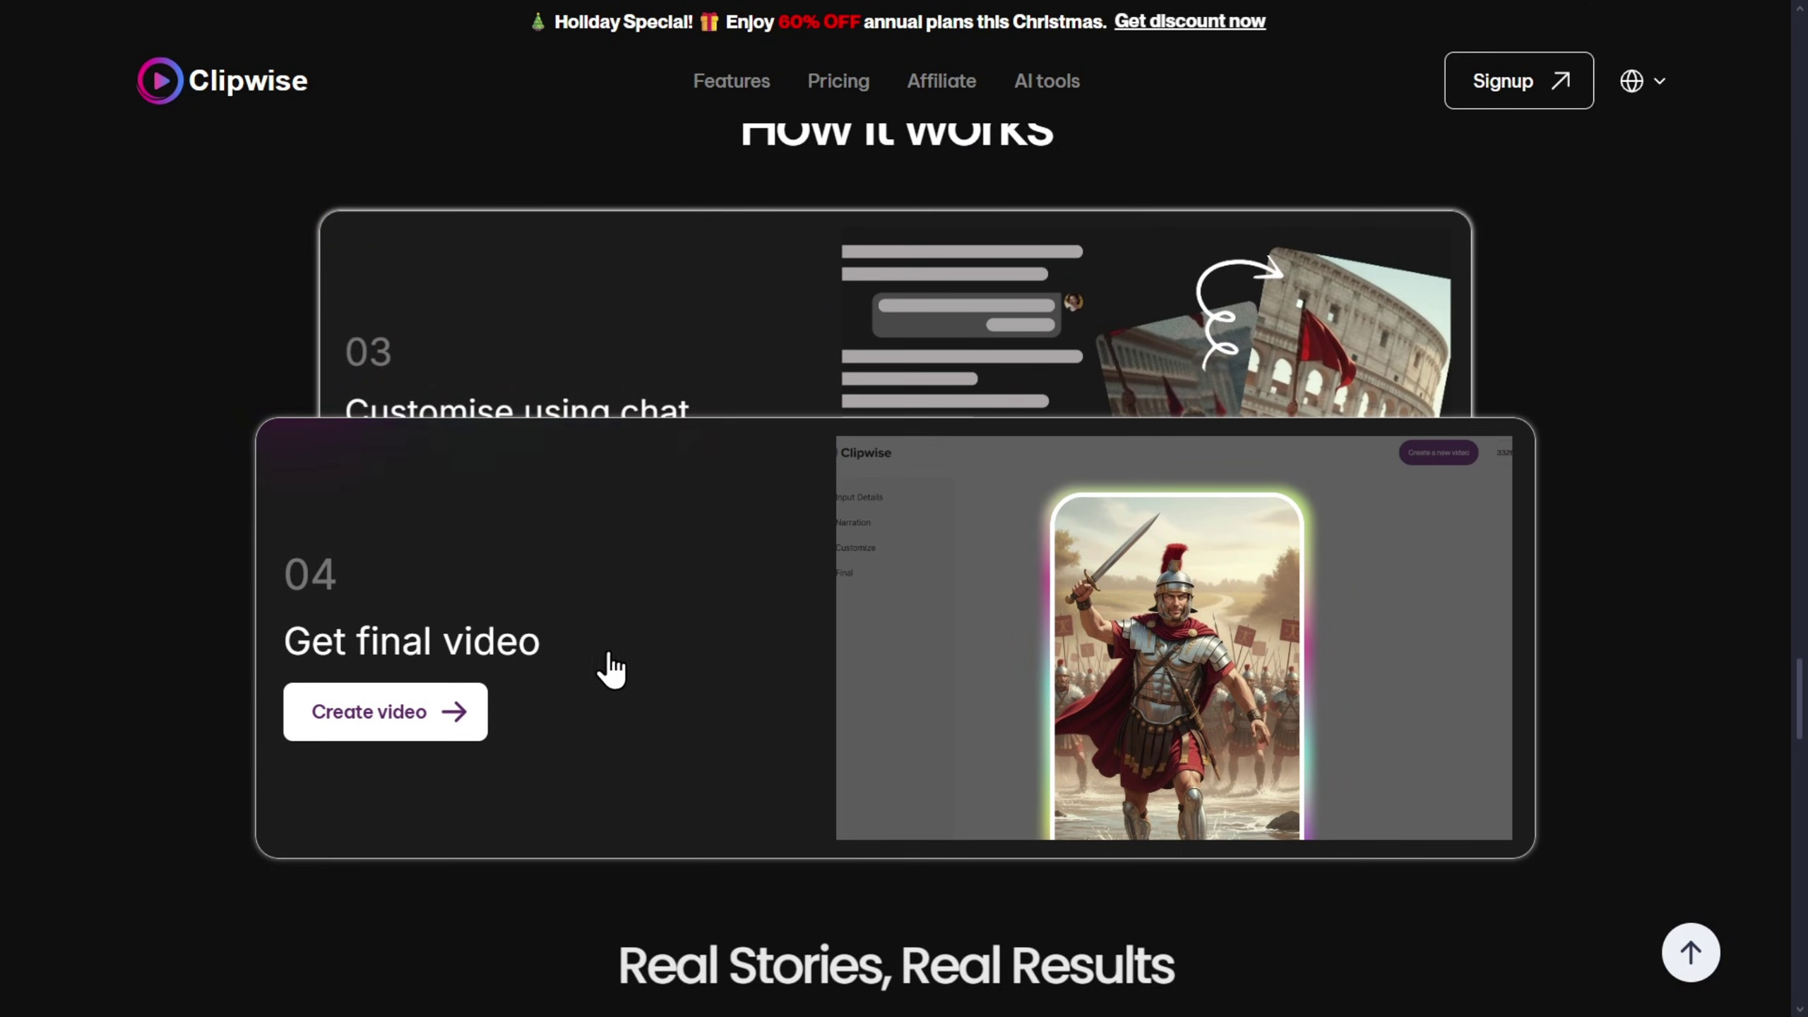
pyautogui.scroll(5, 1307, 637)
pyautogui.scroll(5, 1309, 638)
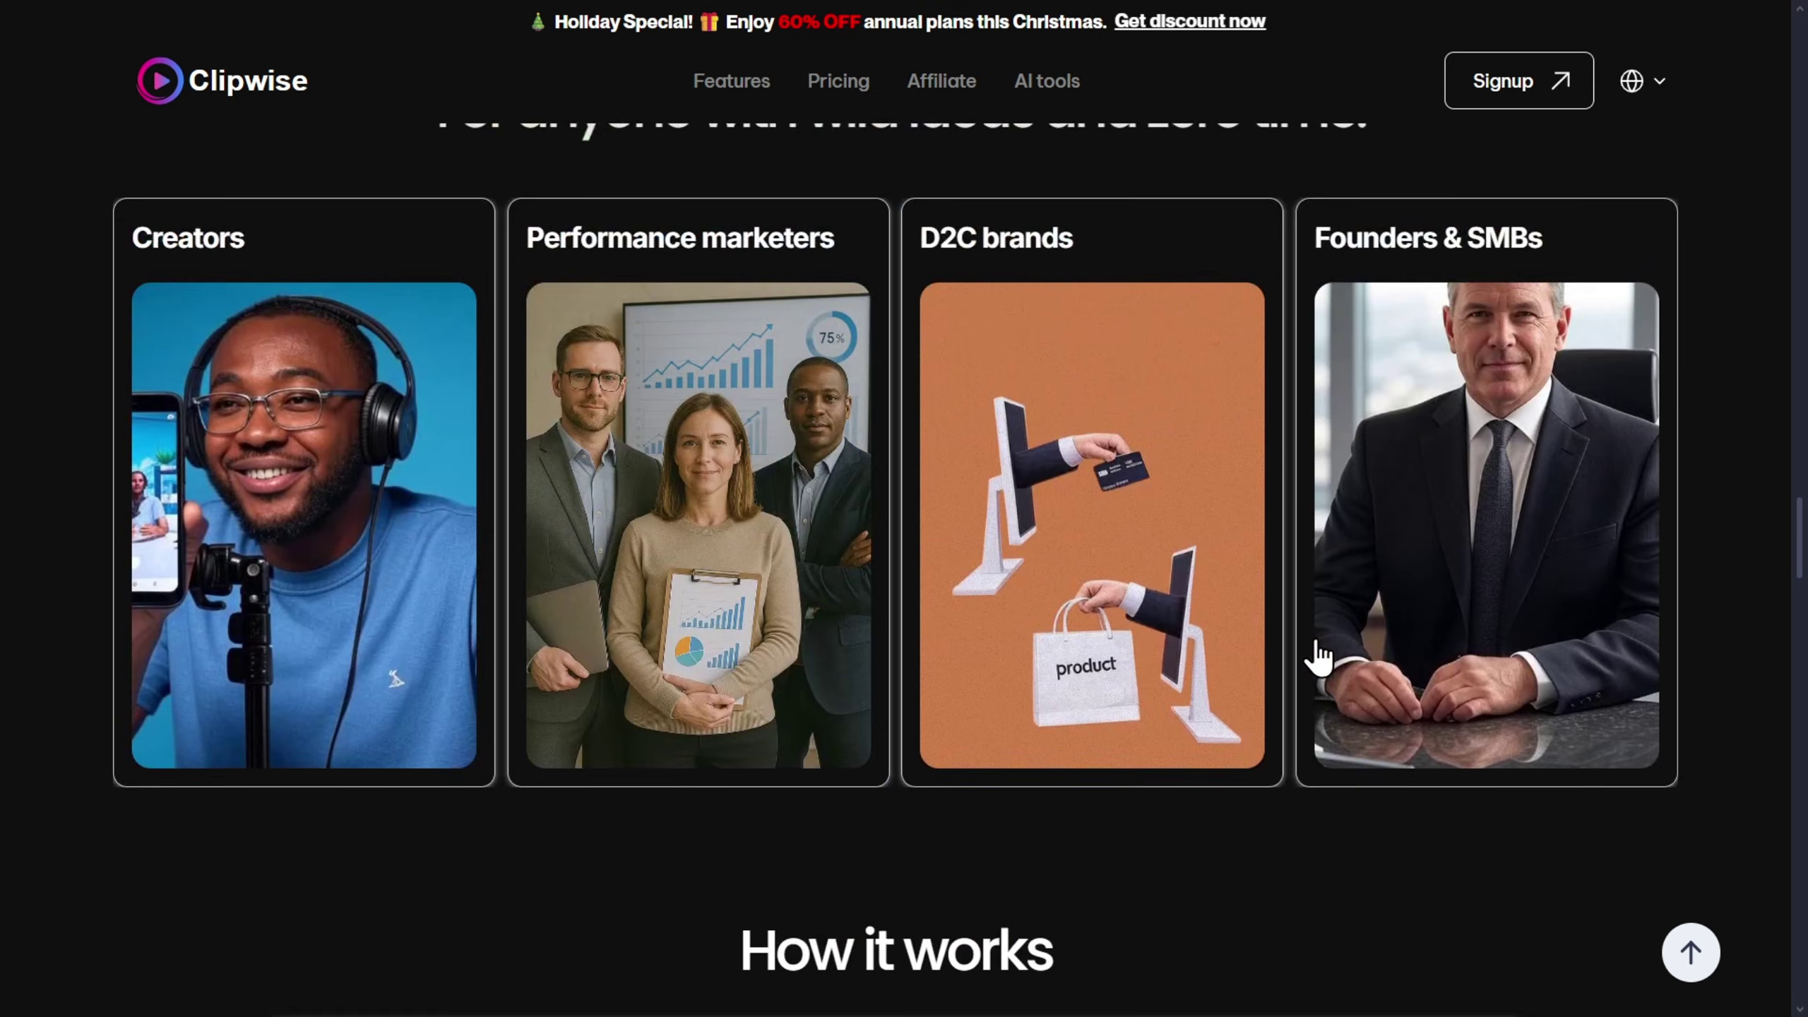
pyautogui.scroll(8, 1314, 640)
pyautogui.scroll(6, 1317, 641)
pyautogui.scroll(5, 1317, 641)
pyautogui.scroll(6, 1317, 640)
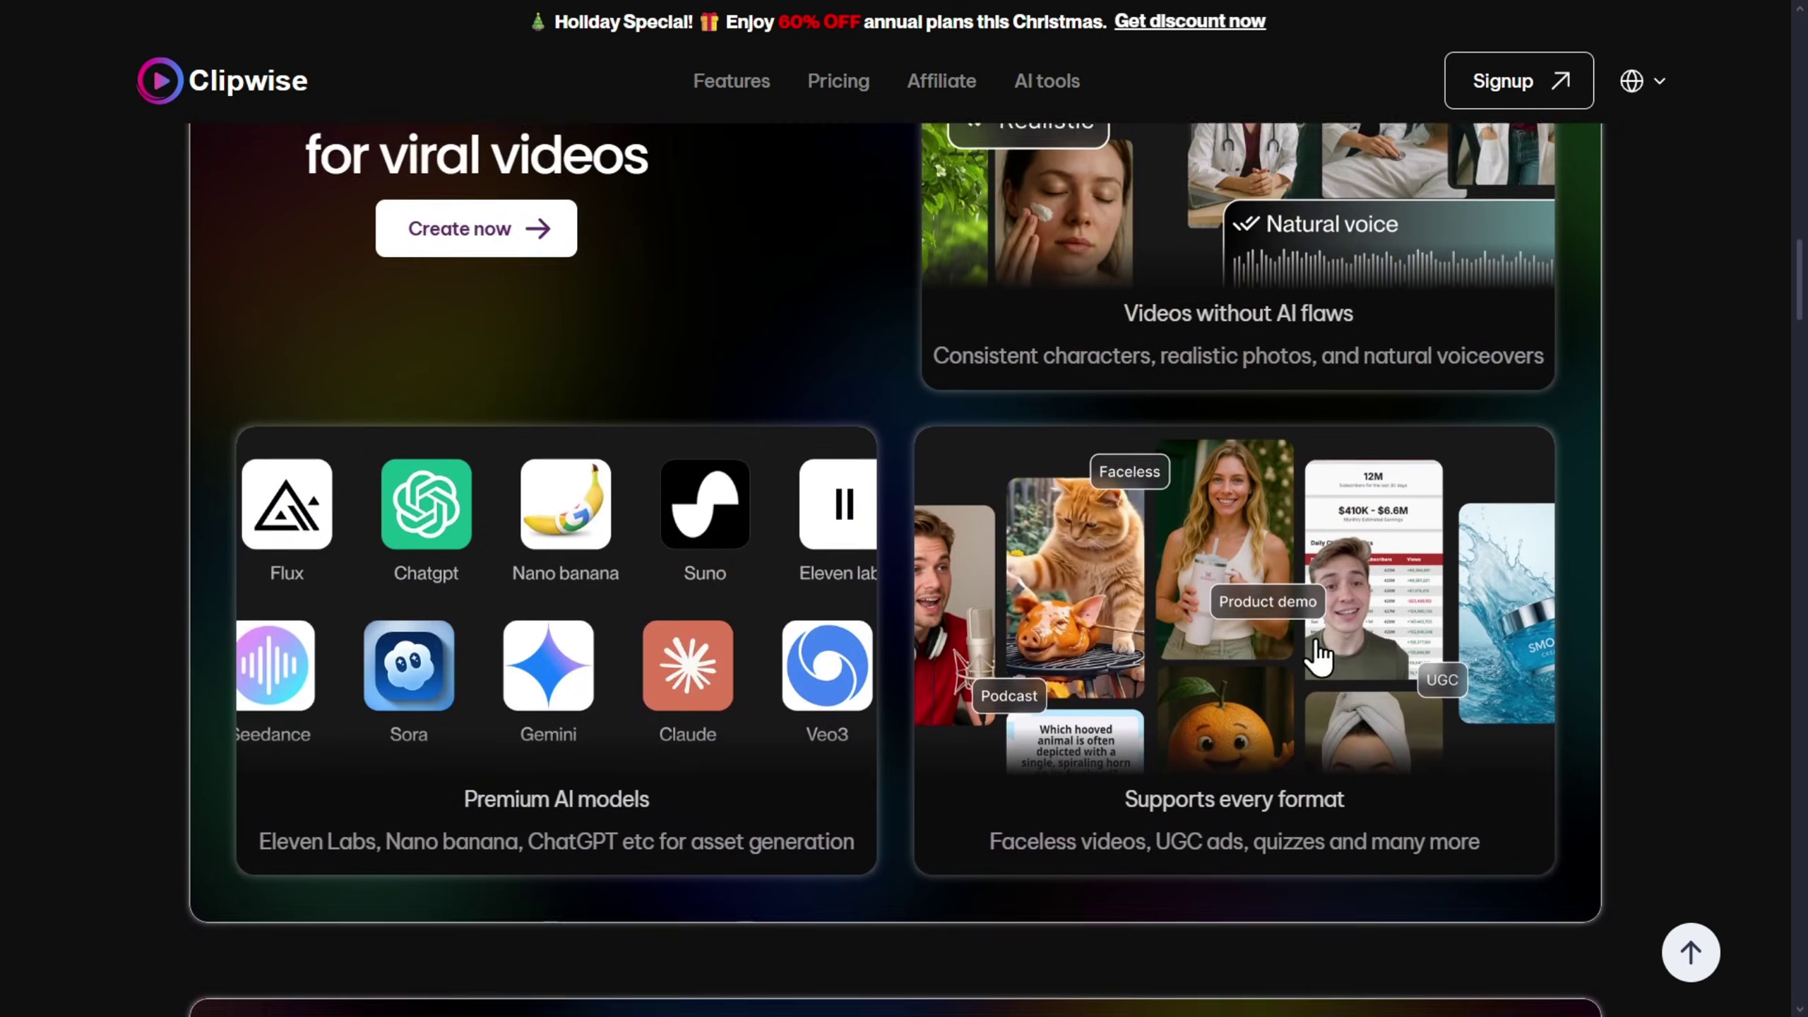
pyautogui.scroll(6, 1317, 641)
pyautogui.scroll(6, 1317, 641)
pyautogui.scroll(6, 1317, 641)
pyautogui.scroll(5, 1317, 641)
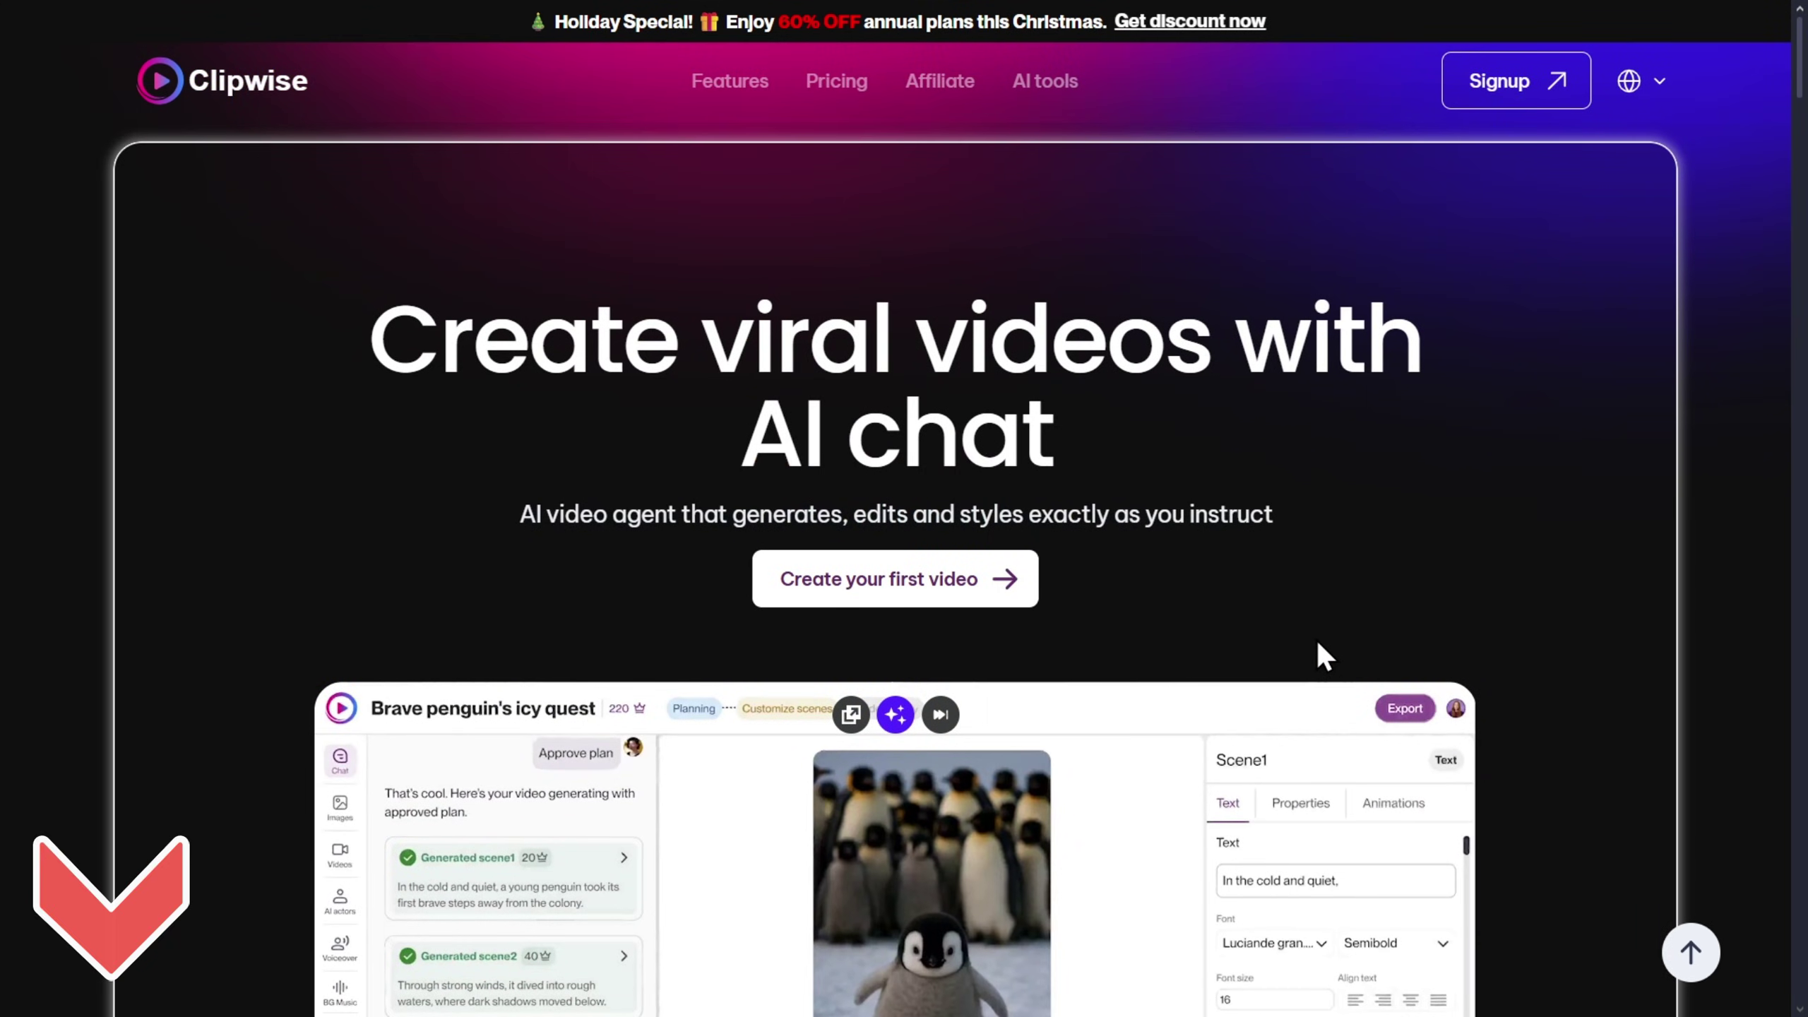